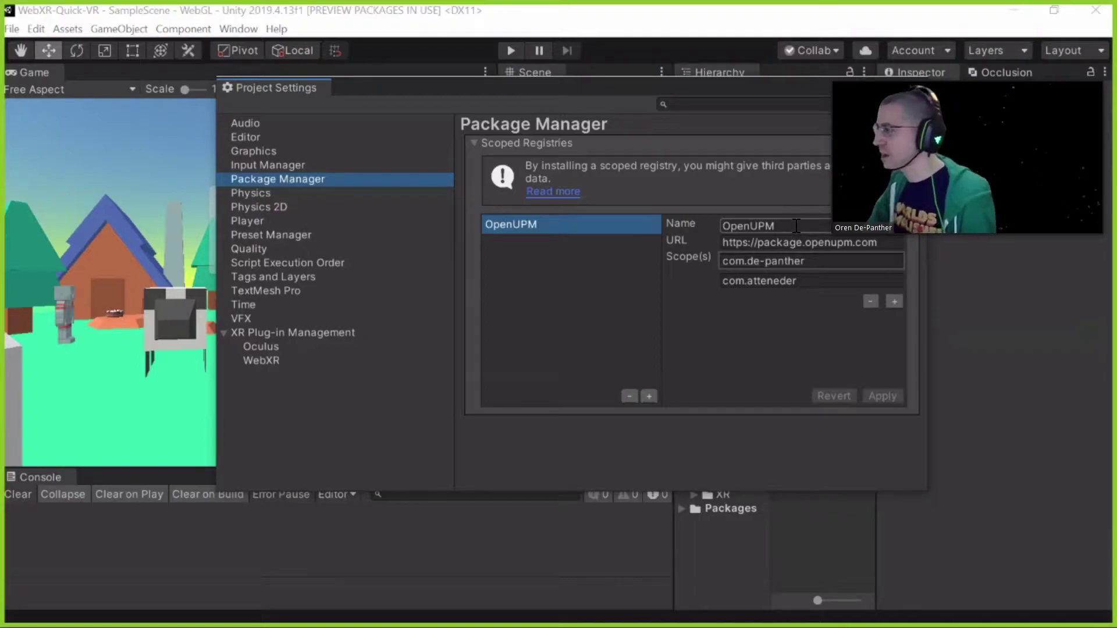
# Inspect the OpenUPM scoped registry's Name field in Package Manager settings
pyautogui.click(805, 230)
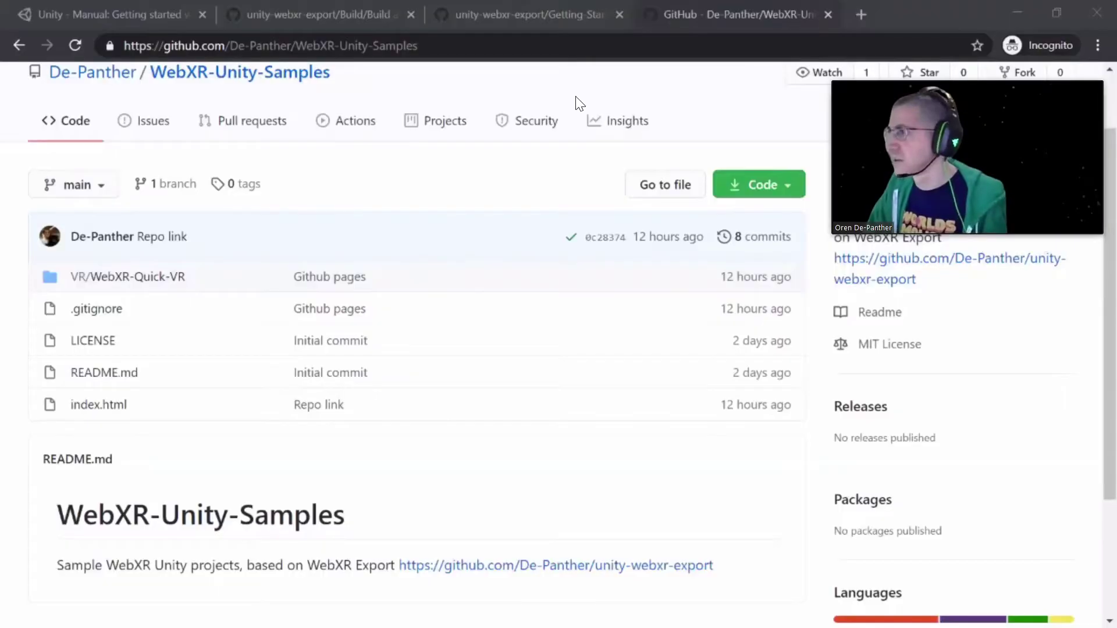
# Open the WebXR Export and WebXR Interactions package pages in new tabs from the Getting Started guide
pyautogui.click(496, 14)
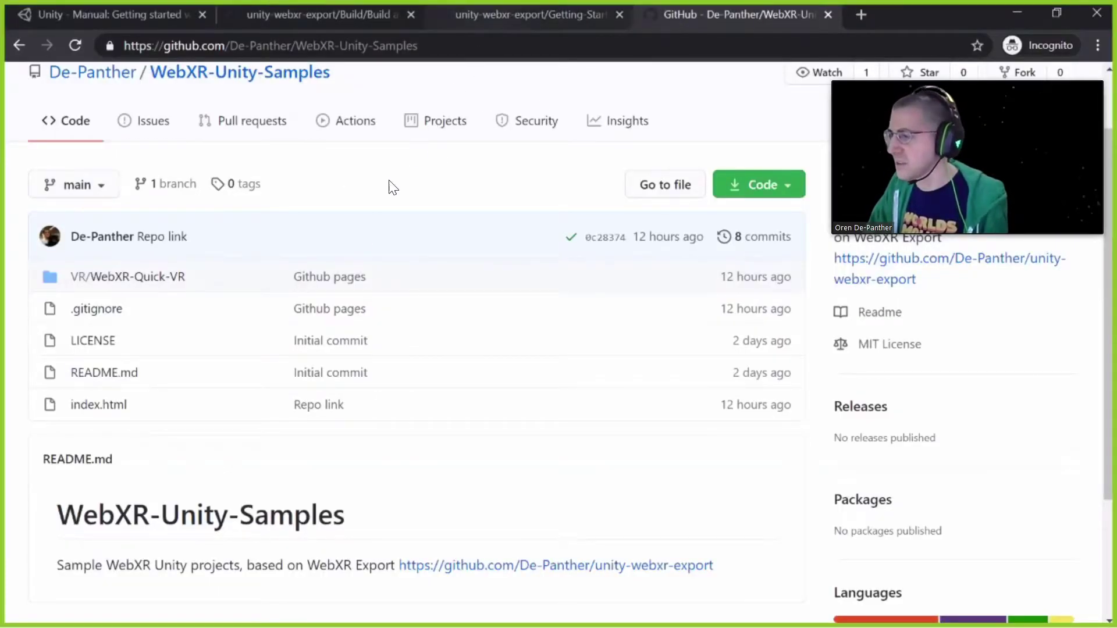
pyautogui.scroll(-6, 294, 299)
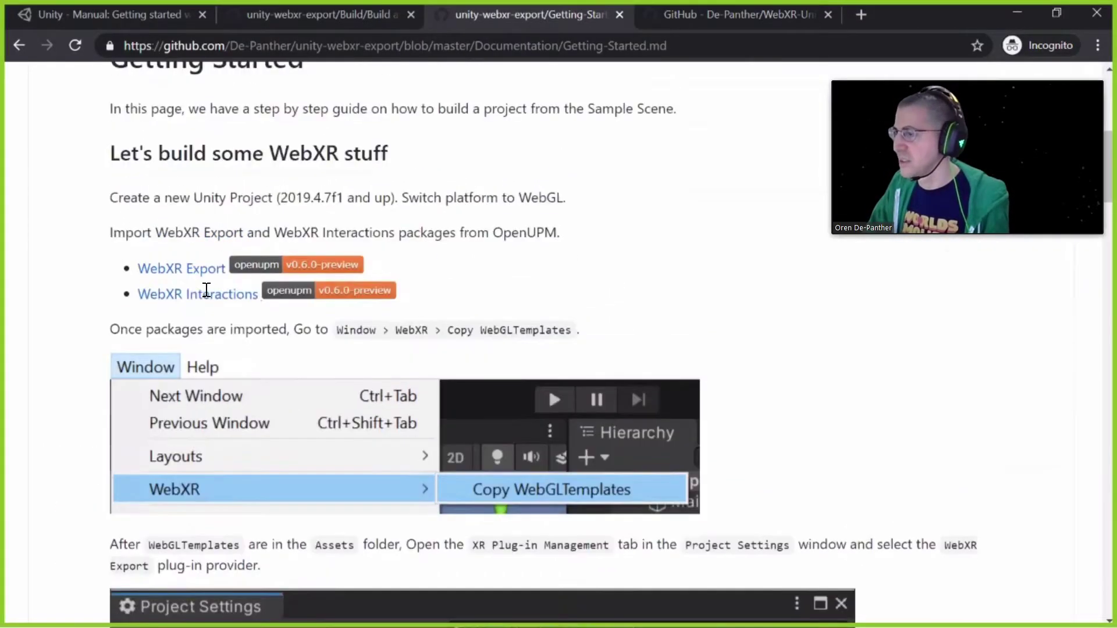
pyautogui.scroll(2, 212, 369)
pyautogui.keyDown('ctrl'); pyautogui.click(181, 268); pyautogui.keyUp('ctrl')
pyautogui.keyDown('ctrl'); pyautogui.click(197, 294); pyautogui.keyUp('ctrl')
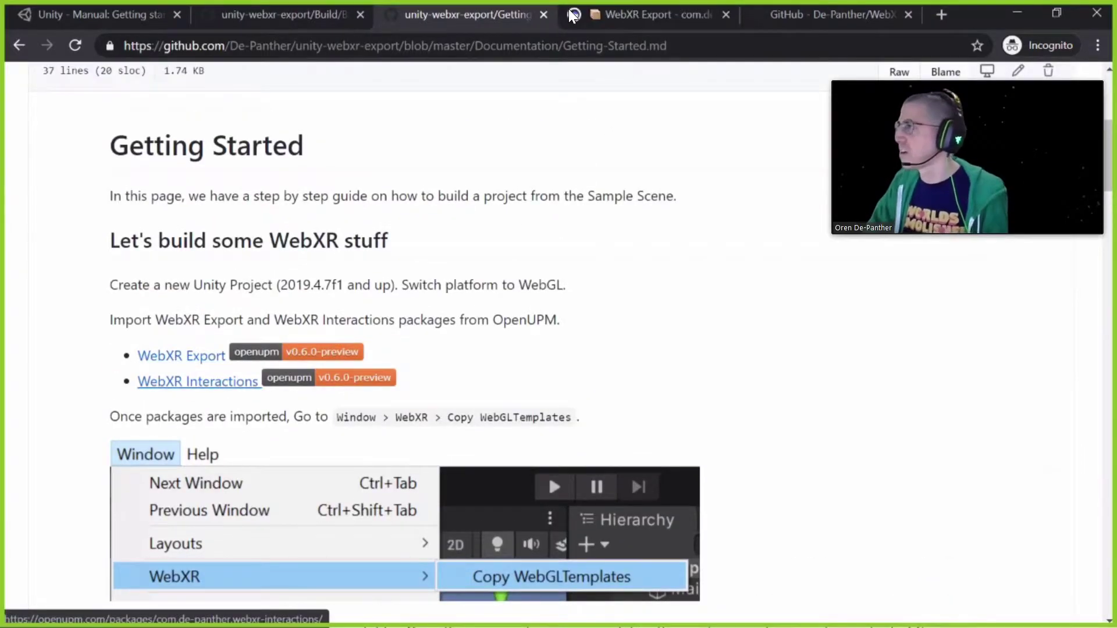
# Review the WebXR Export package page, then return to the Unity Editor
pyautogui.hotkey('ctrl', 'Tab')
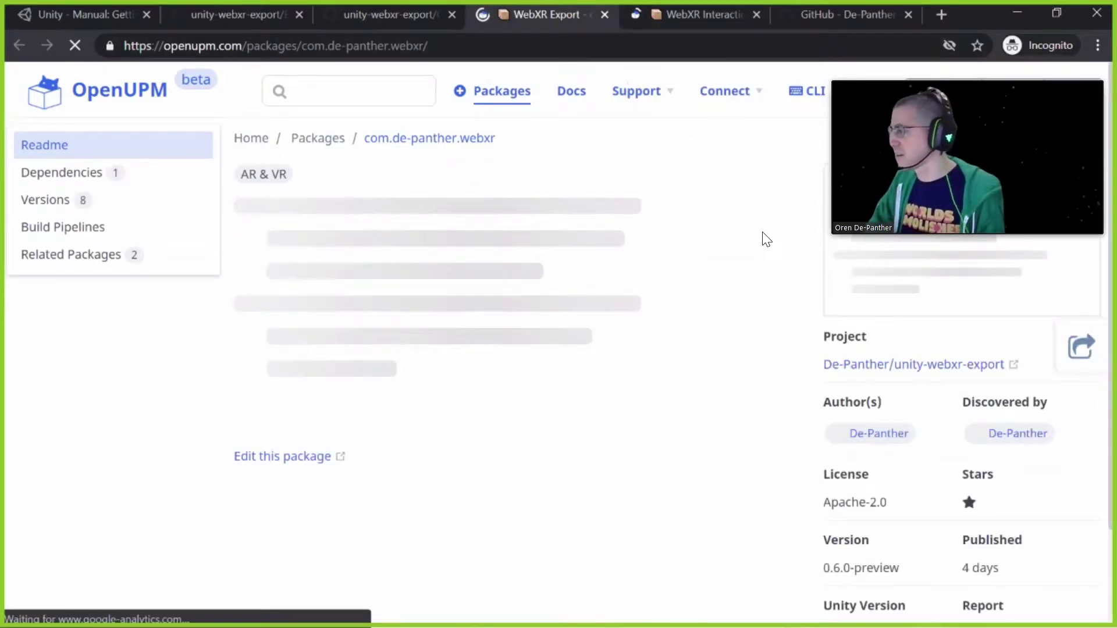
pyautogui.scroll(-6, 611, 349)
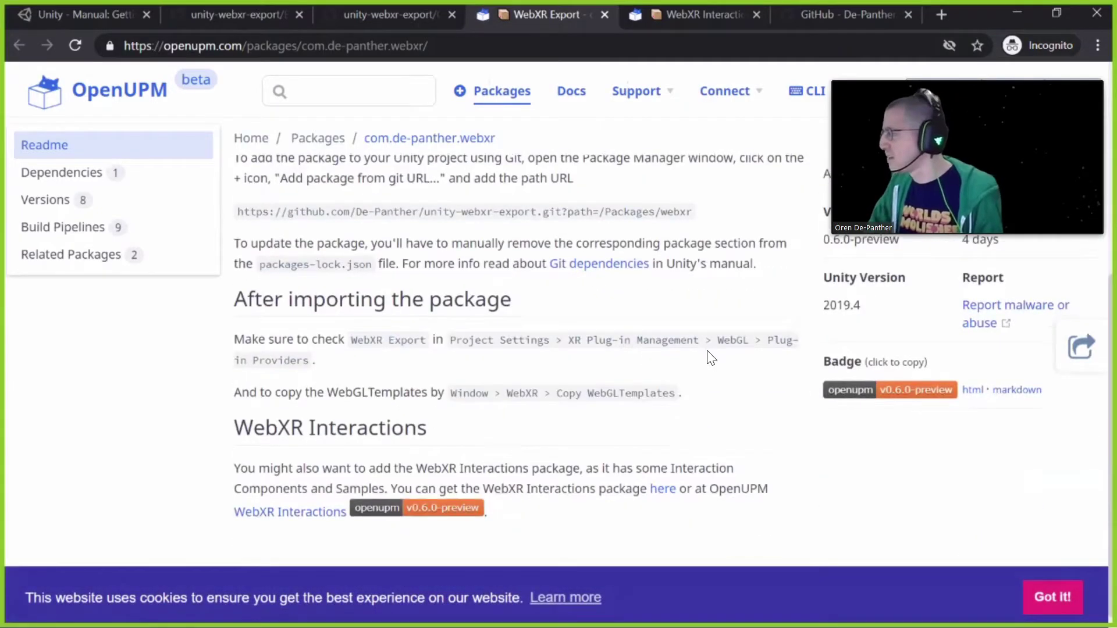
pyautogui.scroll(4, 709, 349)
pyautogui.scroll(2, 708, 342)
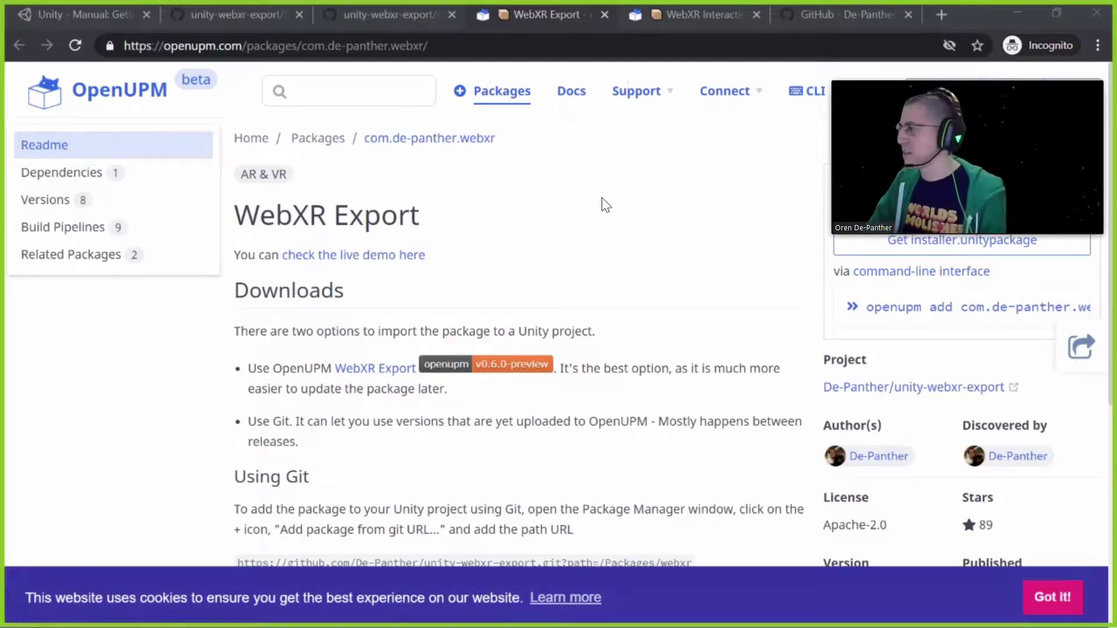
pyautogui.hotkey('alt', 'Tab')
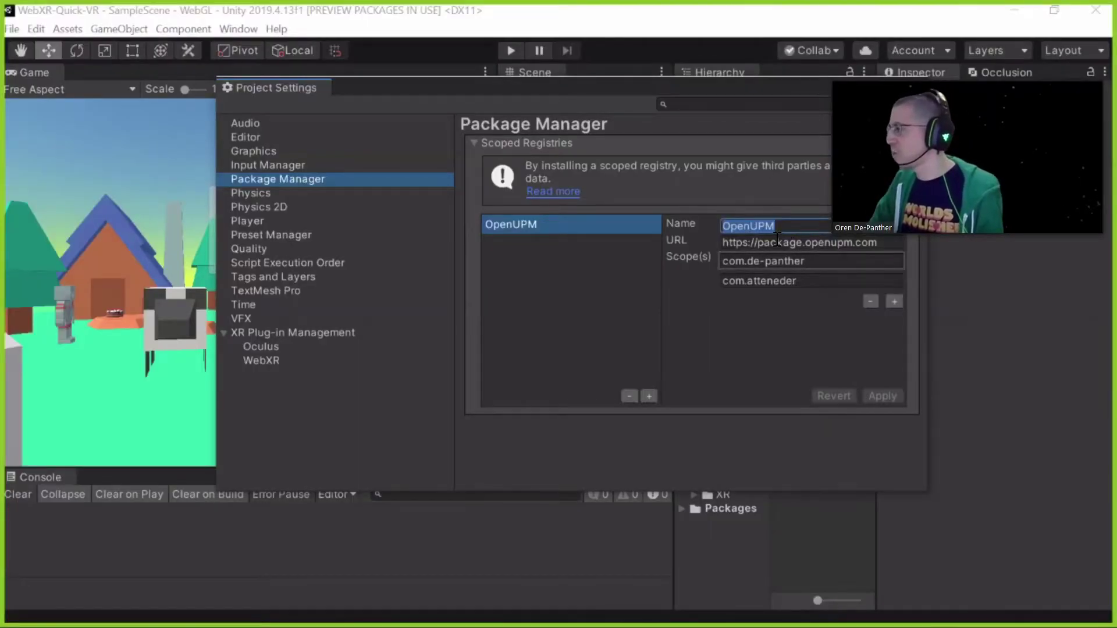
# Review the OpenUPM registry's name, URL, and com.de-panther and com.atteneder scopes
pyautogui.click(779, 232)
pyautogui.click(778, 244)
pyautogui.click(777, 264)
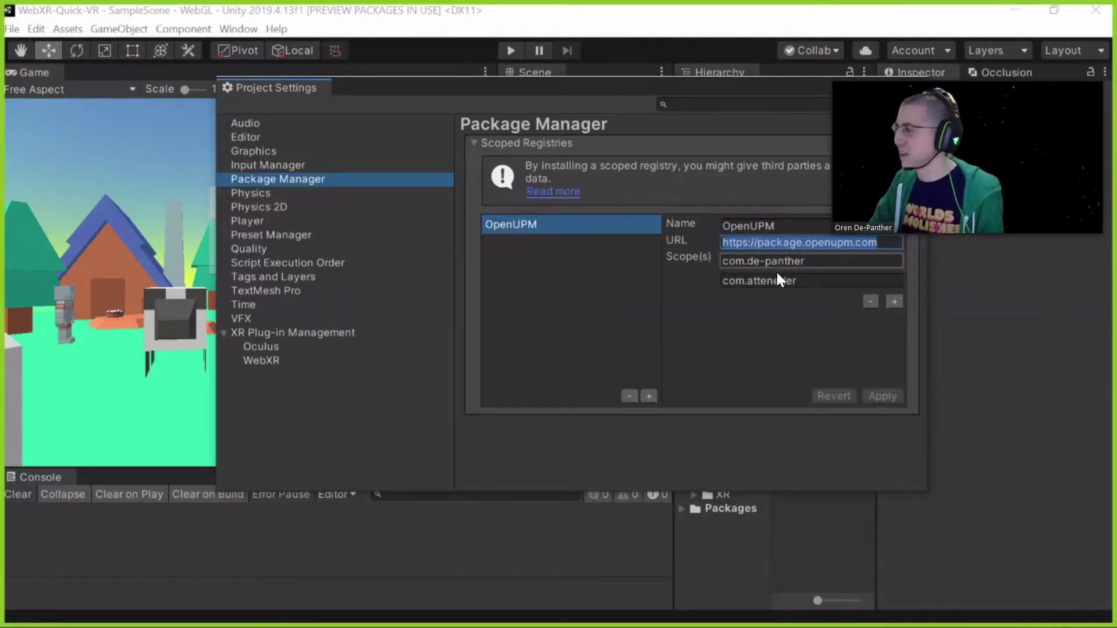
pyautogui.click(776, 282)
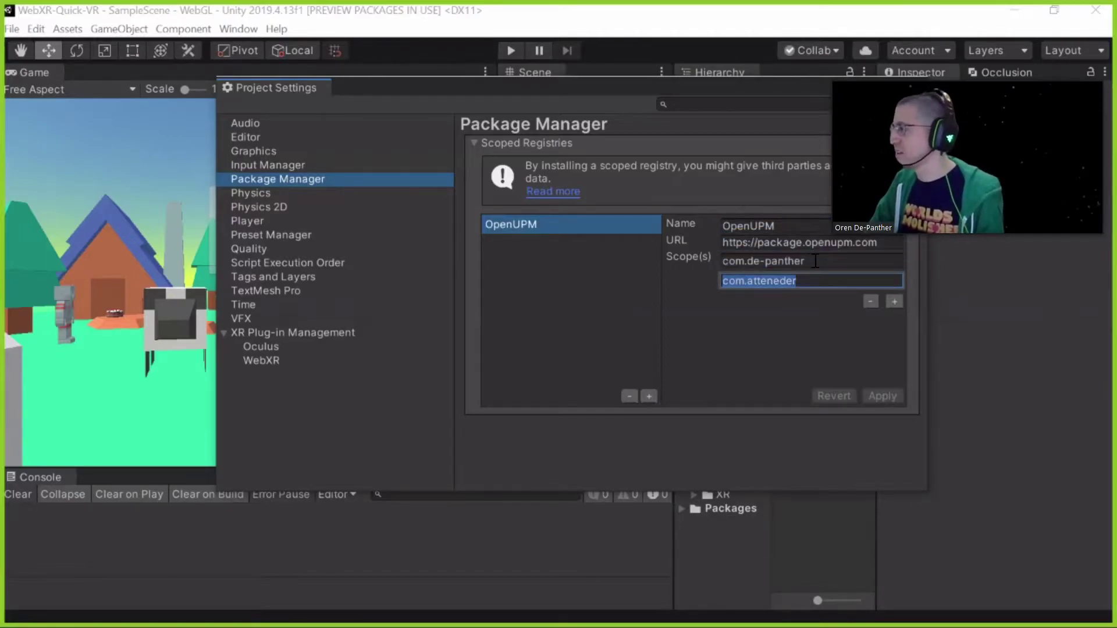
pyautogui.hotkey('shift', 'Tab')
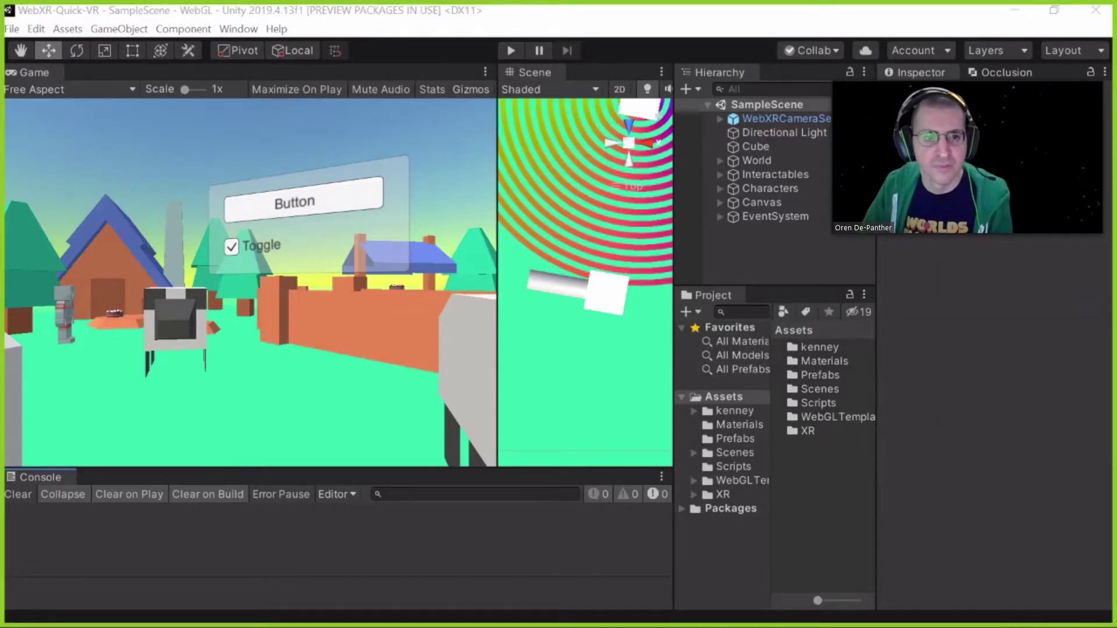
# Open Project Settings at the XR Plug-in Management page
pyautogui.click(66, 29)
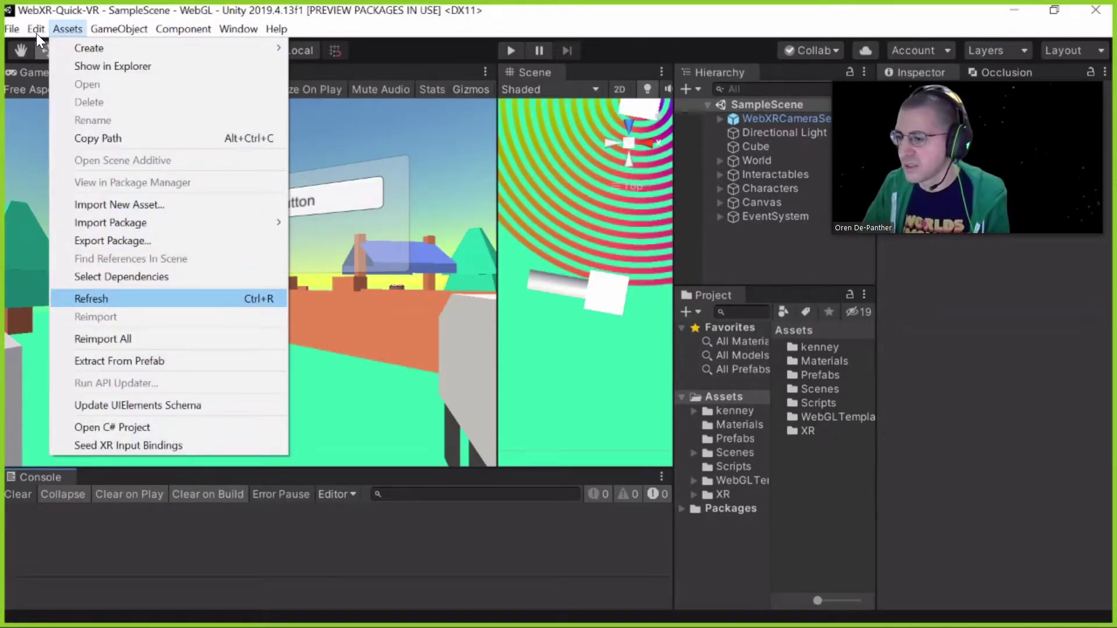
pyautogui.click(36, 29)
pyautogui.click(127, 474)
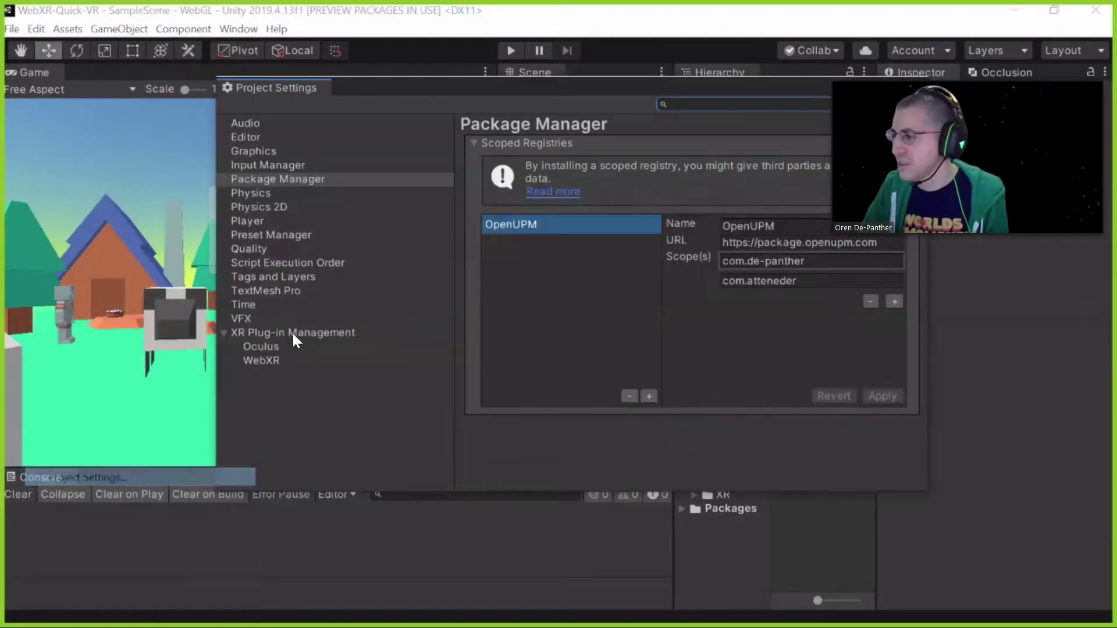
pyautogui.click(301, 332)
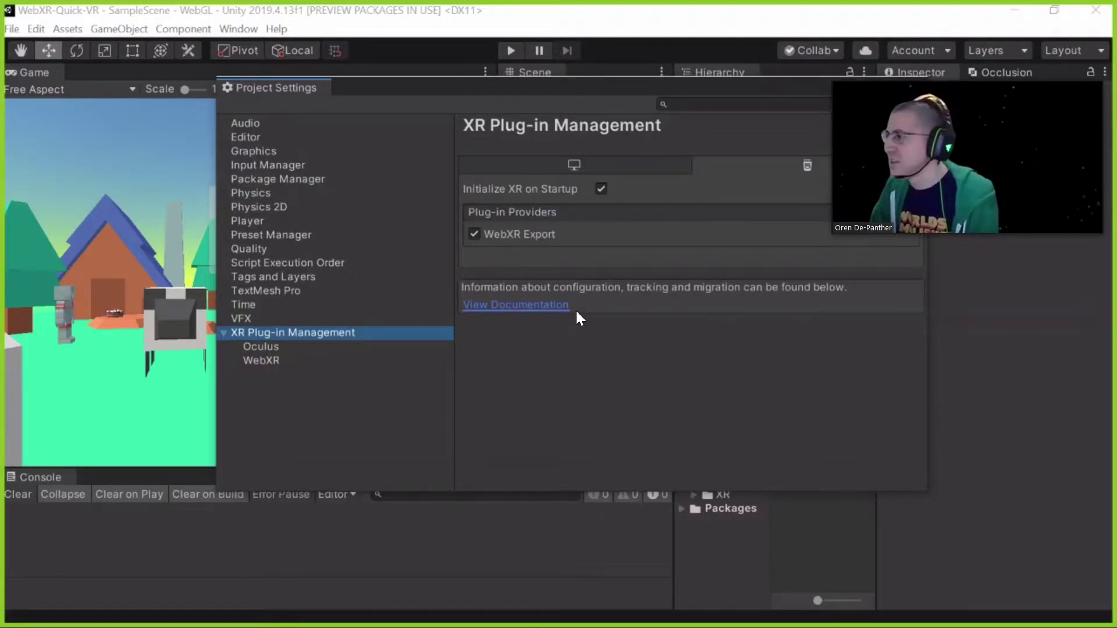
# Compare Standalone and WebGL plug-in providers, ending on Standalone with Oculus enabled
pyautogui.click(573, 165)
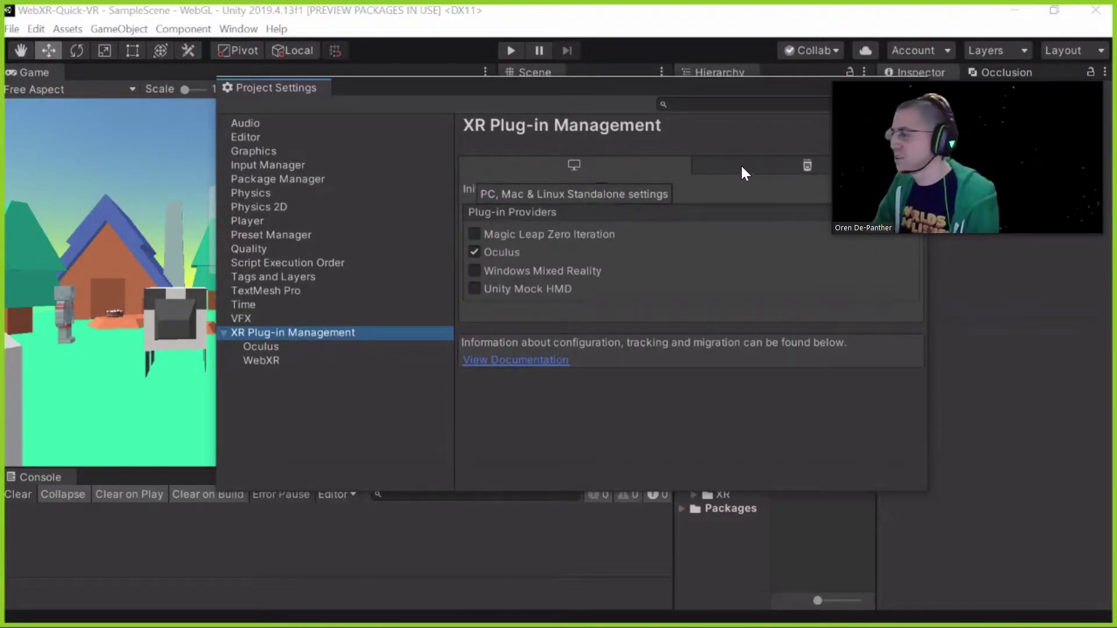
pyautogui.click(691, 166)
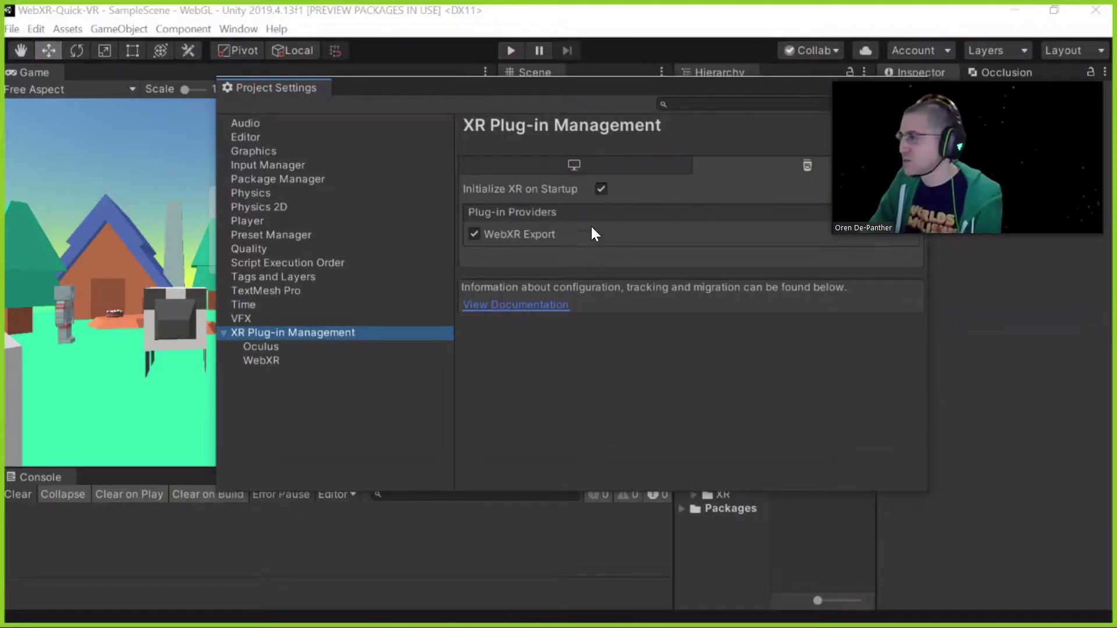
pyautogui.click(545, 172)
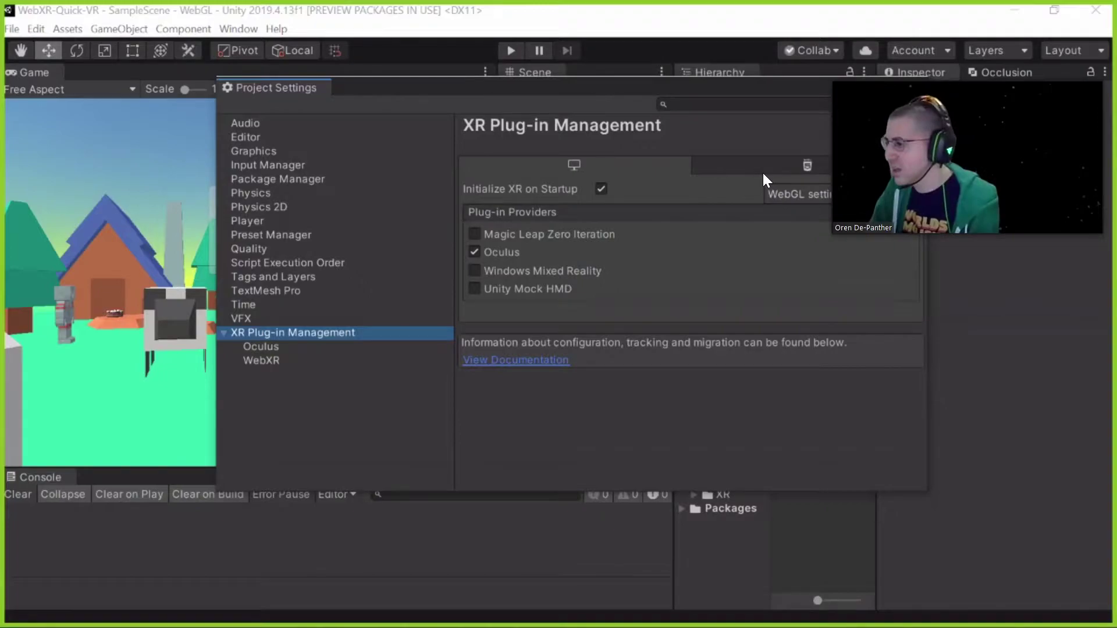
# Show the WebGL providers and open the WebXR settings page
pyautogui.click(718, 170)
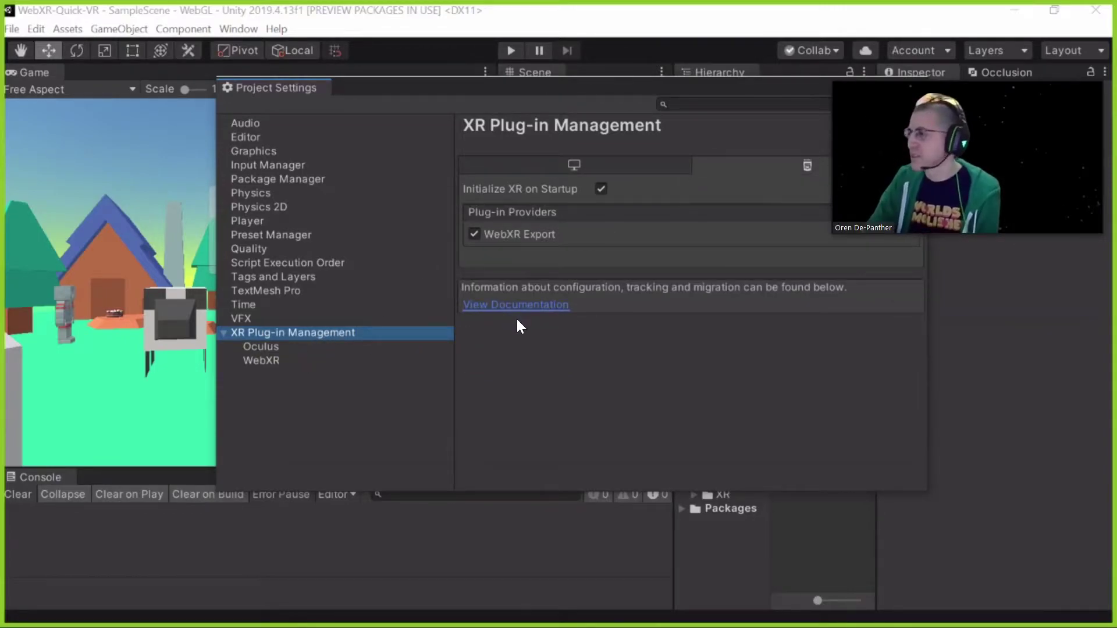
pyautogui.press('Down')
pyautogui.press('Down')
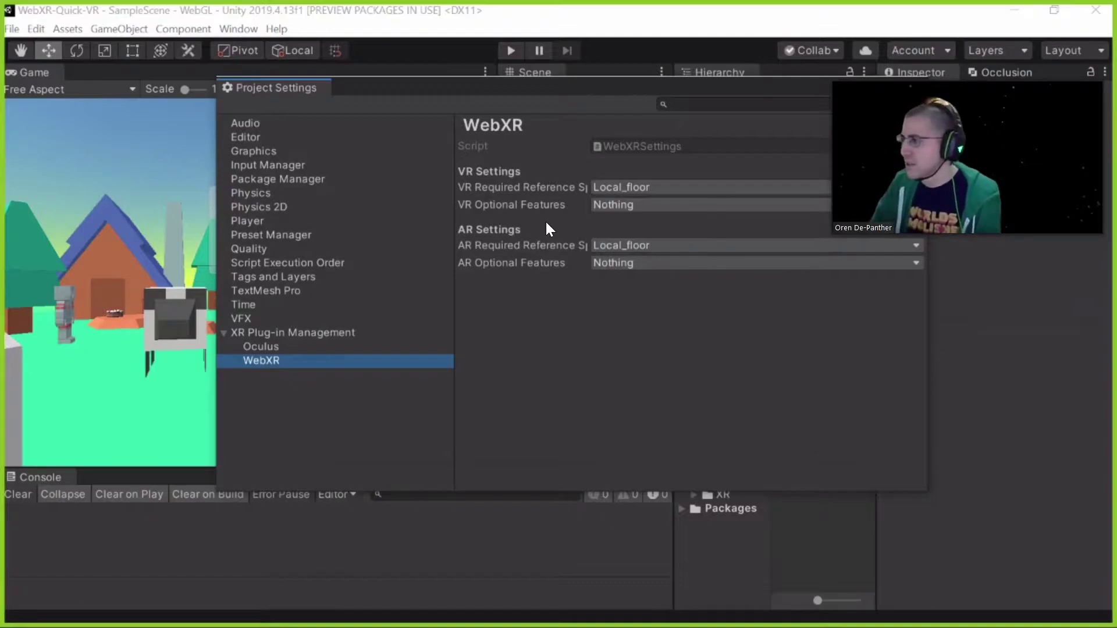
# Widen the WebXR settings pane and list the VR Required Reference Space choices
pyautogui.moveTo(456, 230); pyautogui.dragTo(397, 237)
pyautogui.moveTo(490, 238); pyautogui.dragTo(518, 234)
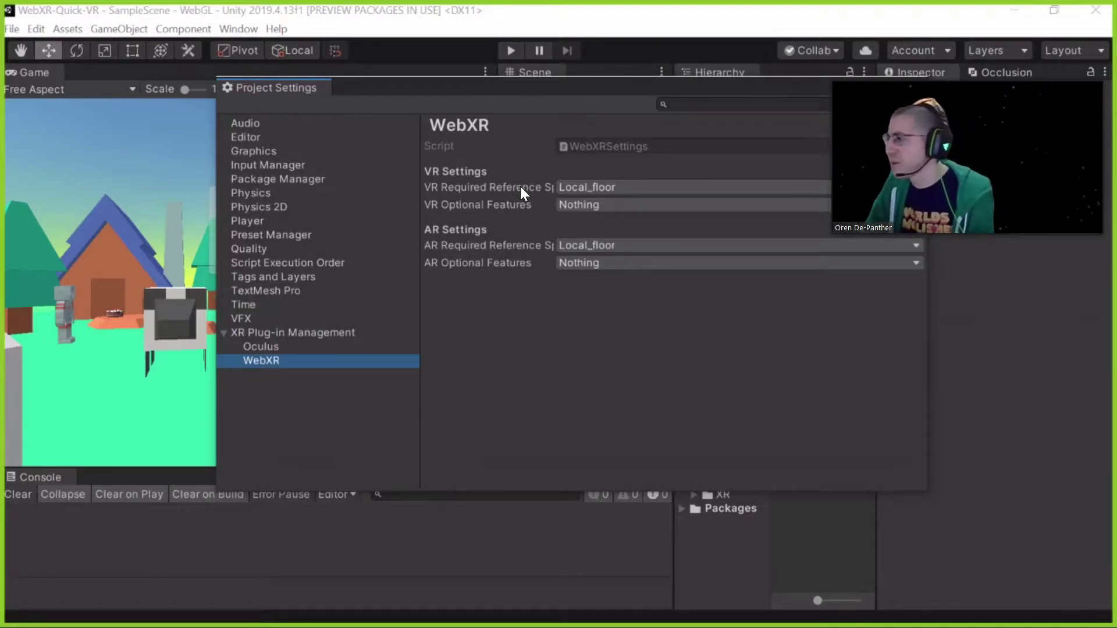
pyautogui.click(539, 187)
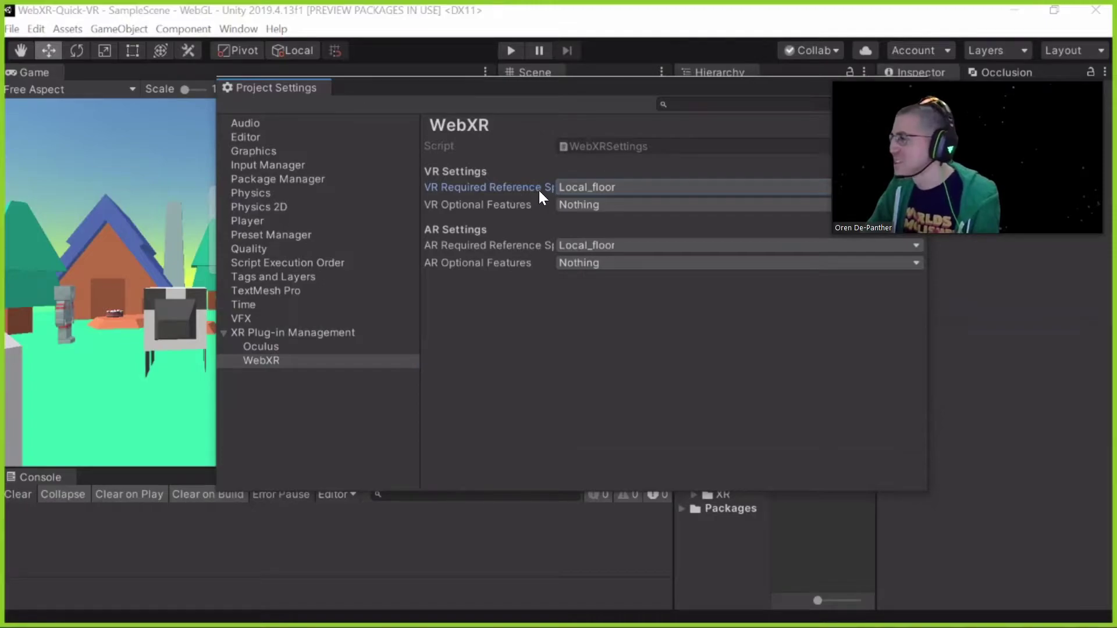
pyautogui.click(580, 190)
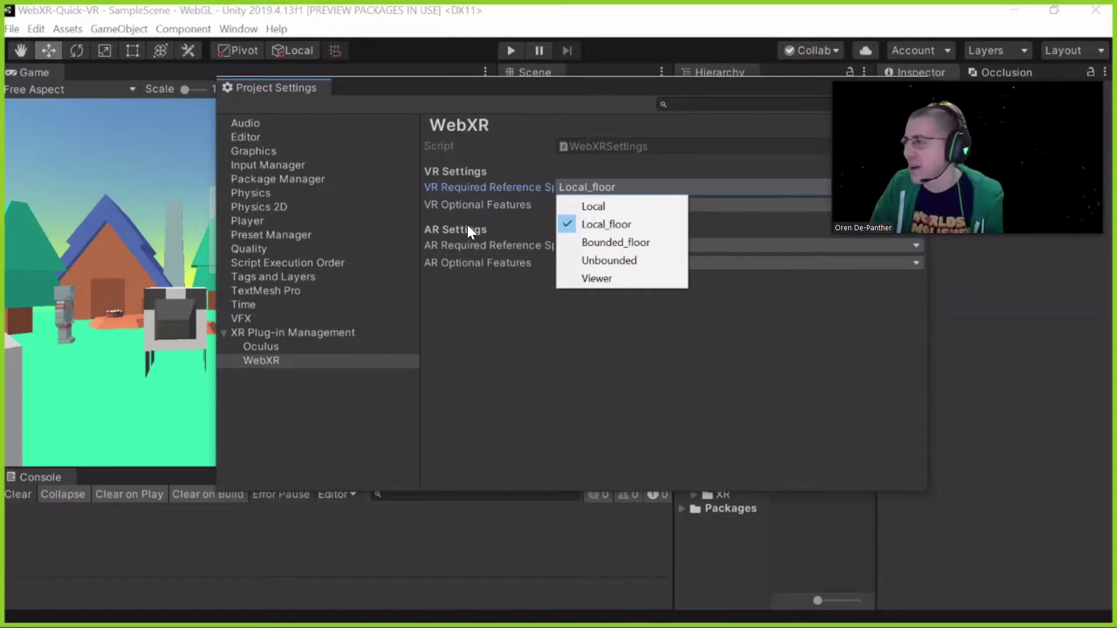
# Recheck VR reference space choices keeping Local_floor, then list the VR Optional Features choices
pyautogui.click(642, 289)
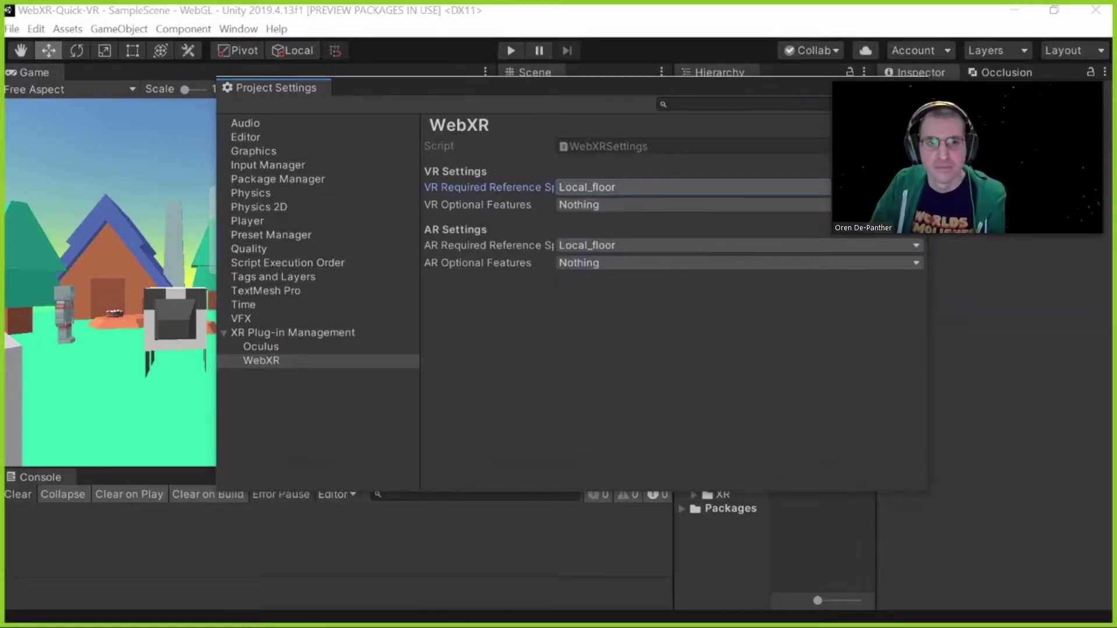
pyautogui.click(613, 186)
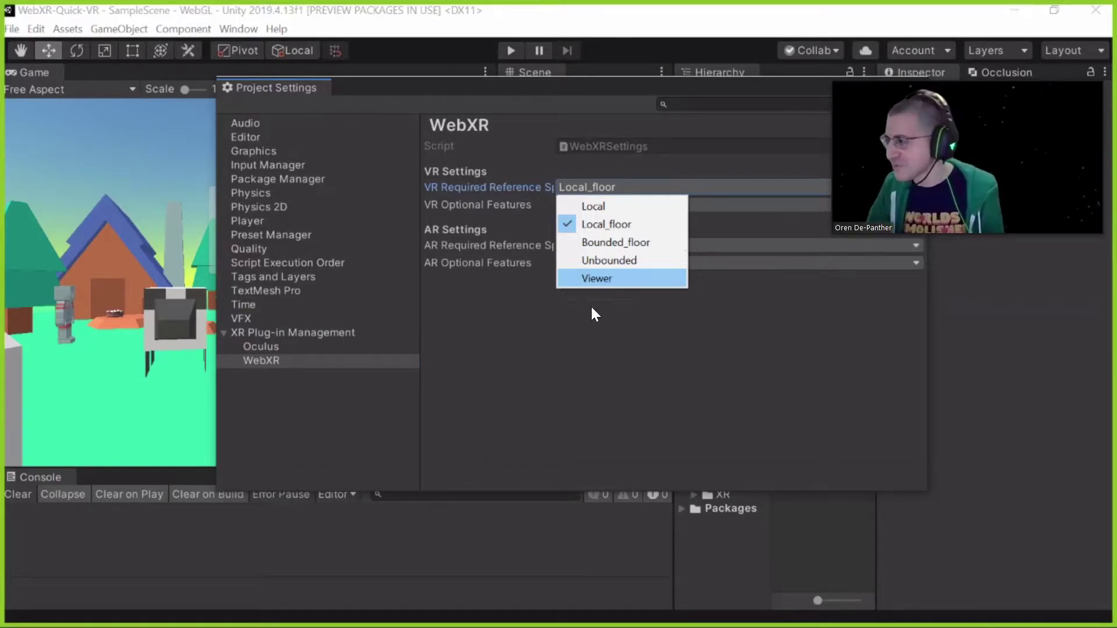
pyautogui.press('Escape')
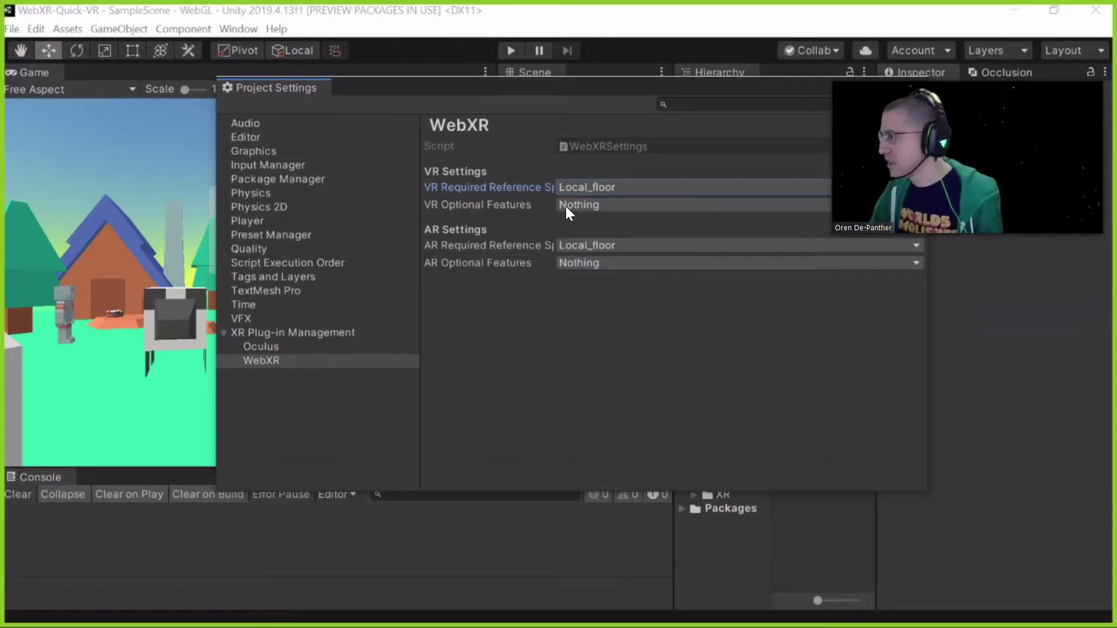
pyautogui.click(562, 205)
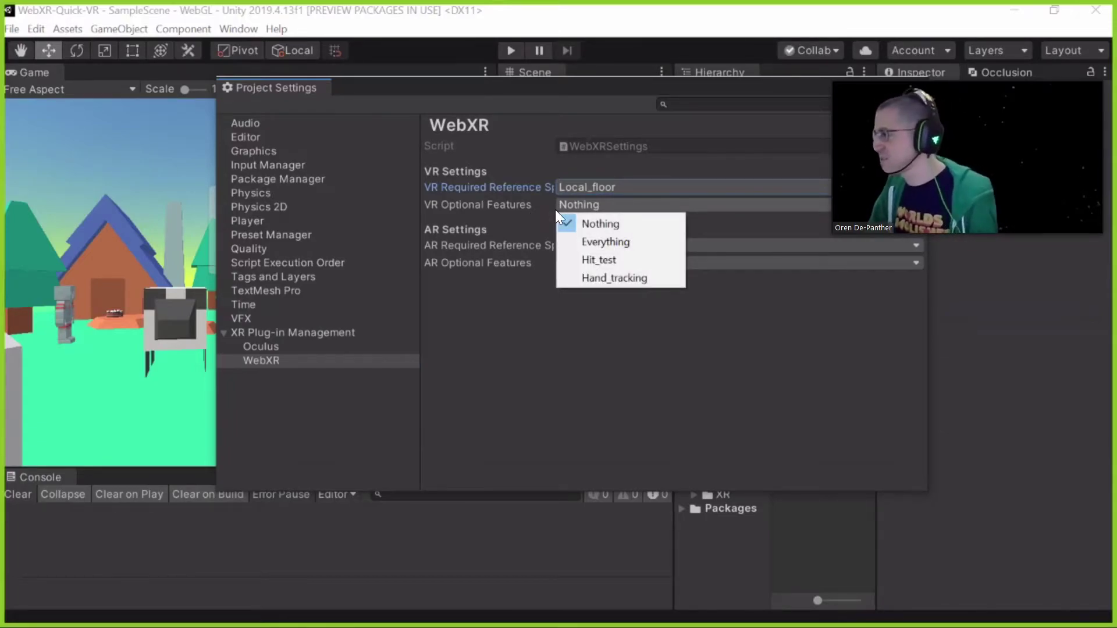
# Compare VR and AR Optional Features choices, leaving both at Nothing
pyautogui.click(538, 283)
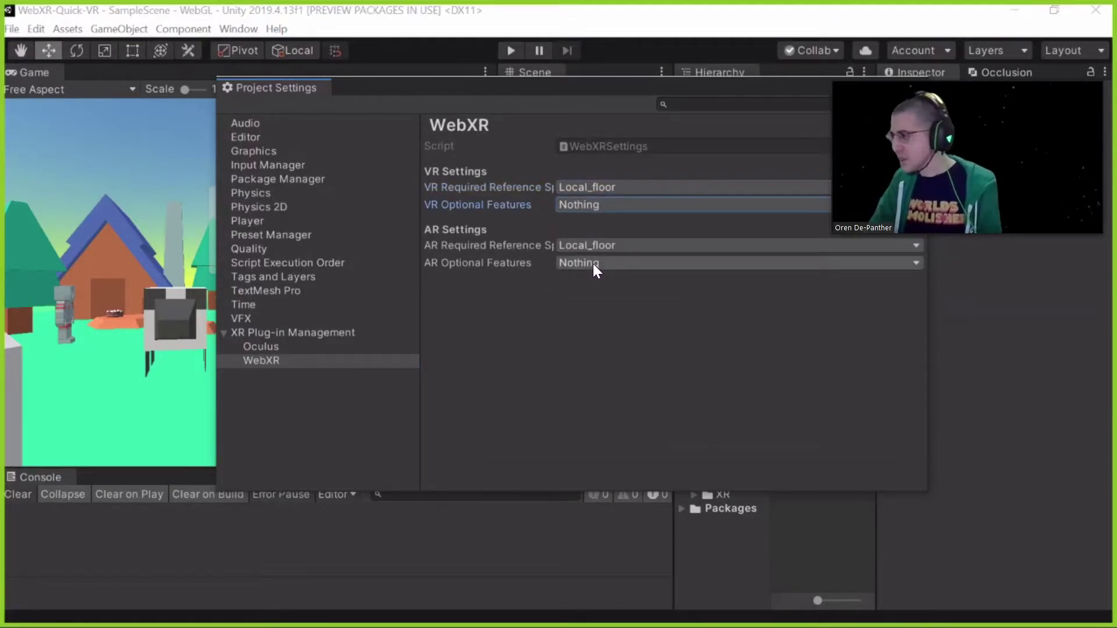
pyautogui.click(583, 264)
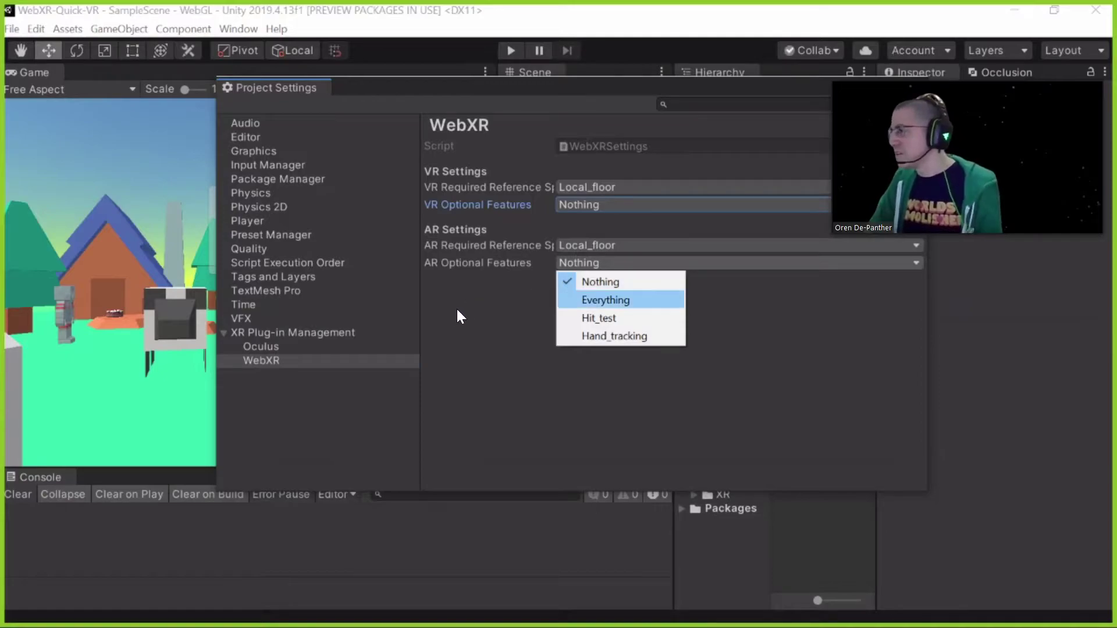
pyautogui.click(530, 199)
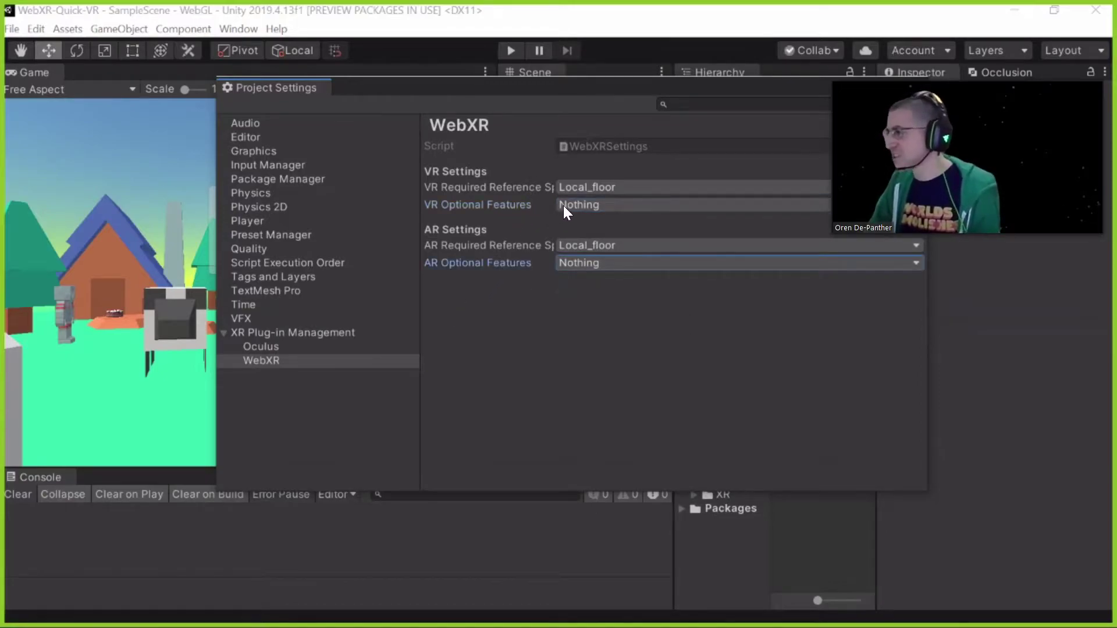
pyautogui.click(566, 205)
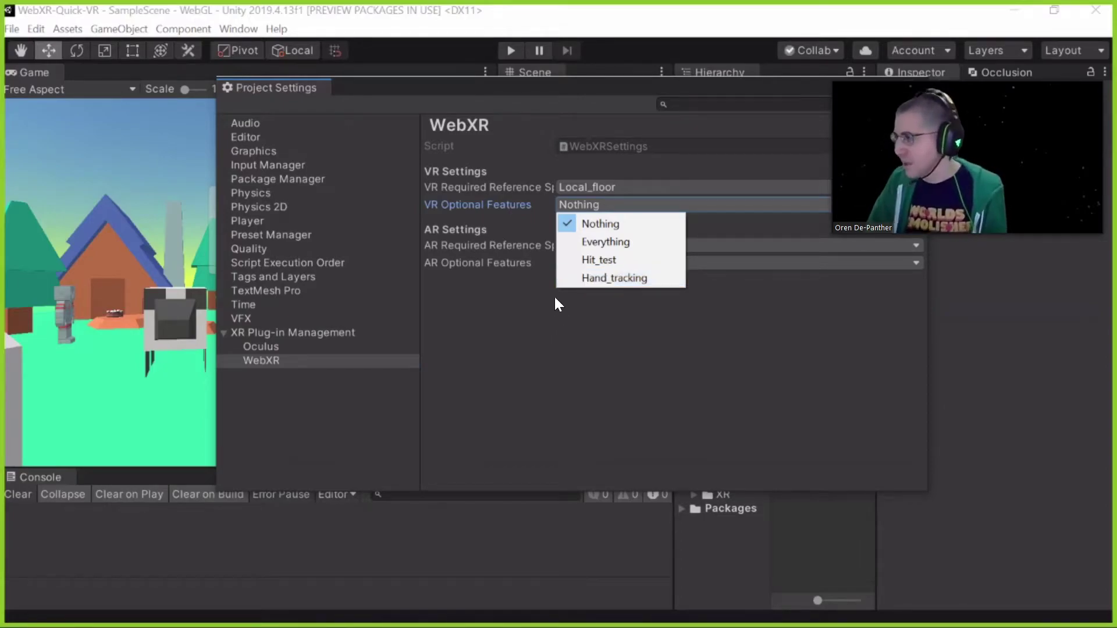
pyautogui.press('Escape')
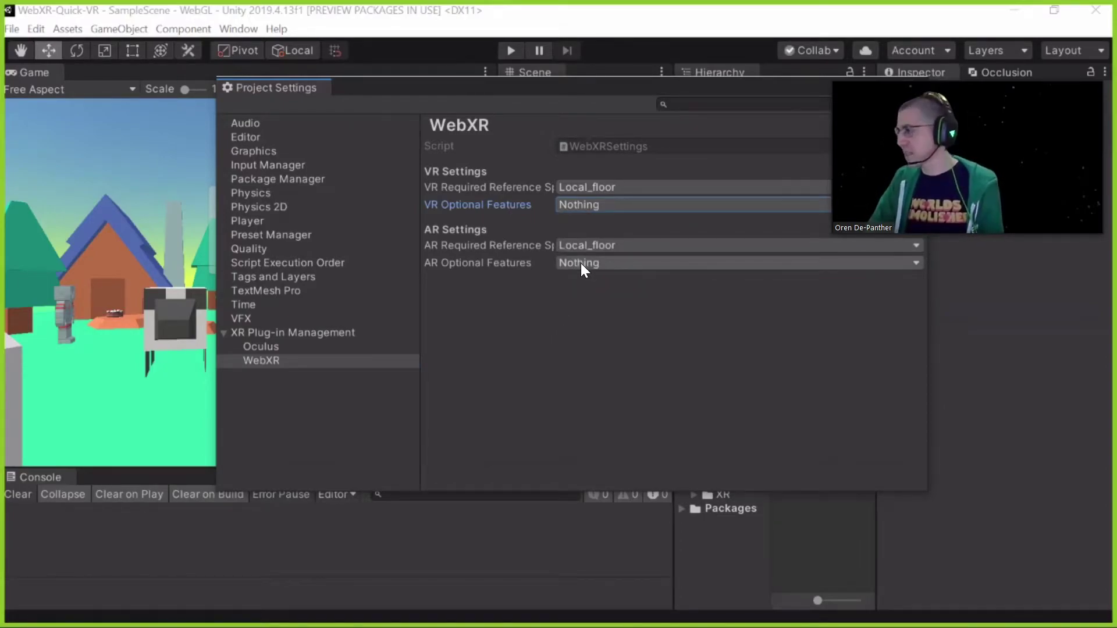
pyautogui.click(581, 263)
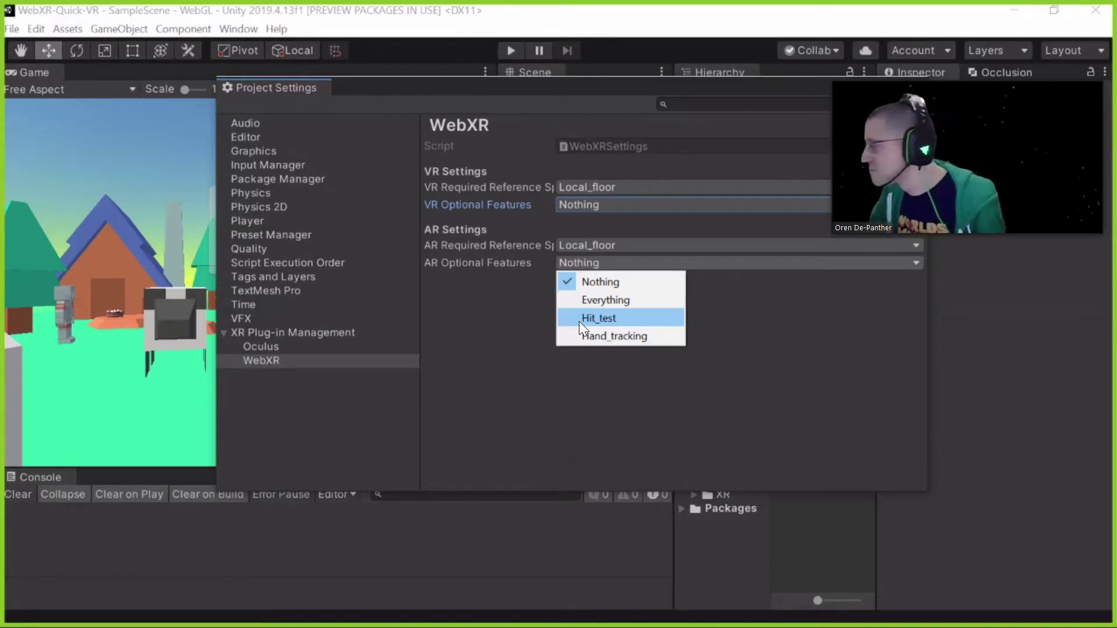
# Dismiss the AR Optional Features list unchanged and close Project Settings
pyautogui.click(553, 344)
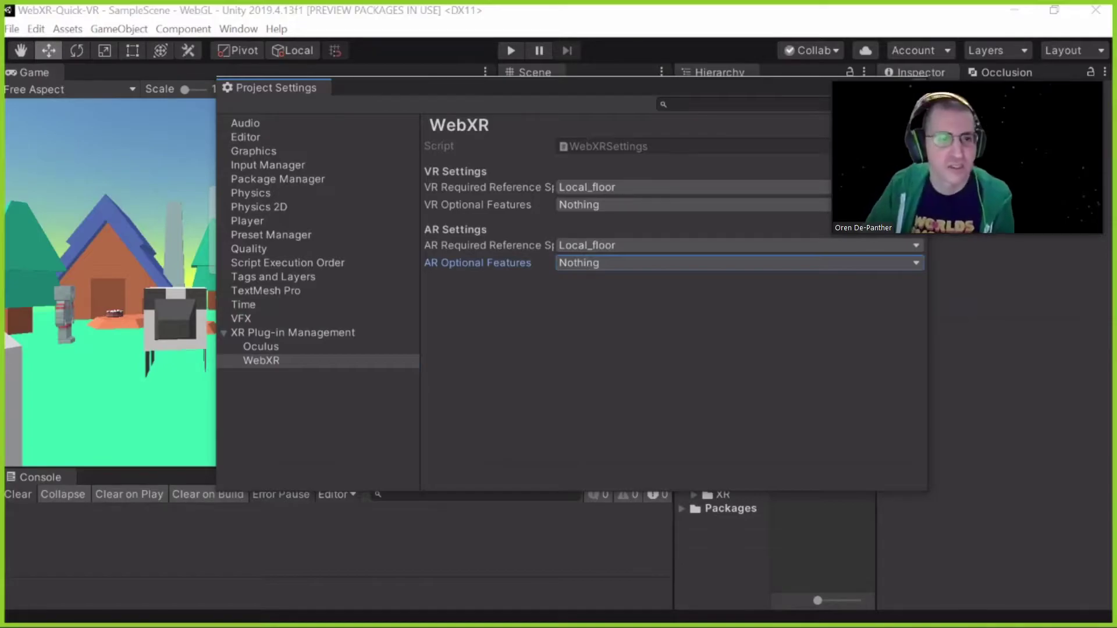
pyautogui.hotkey('alt', 'F4')
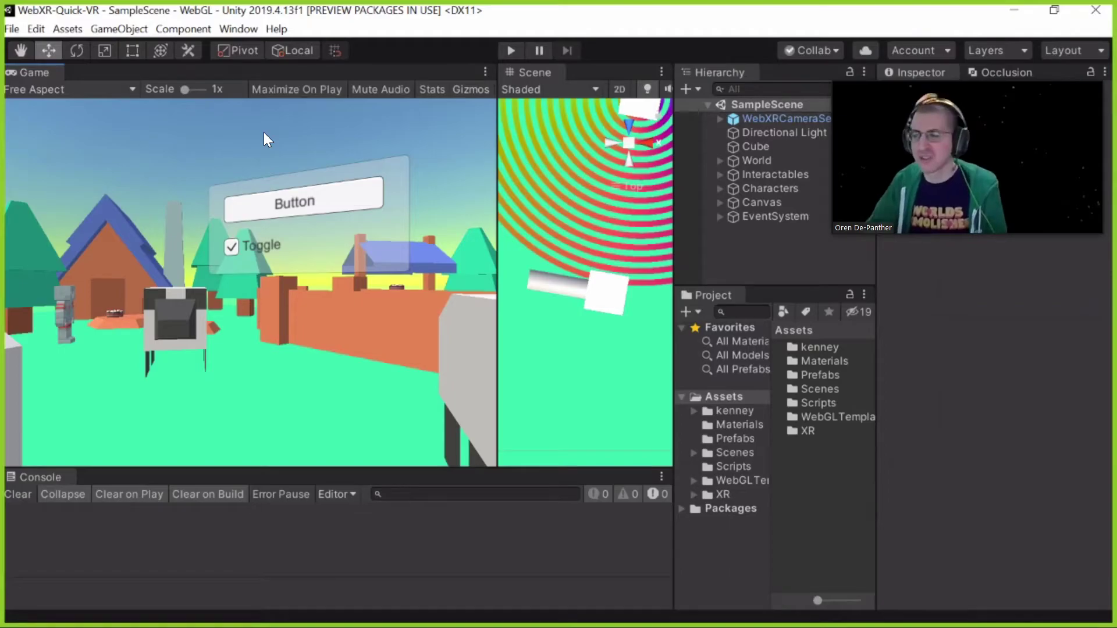
pyautogui.click(40, 27)
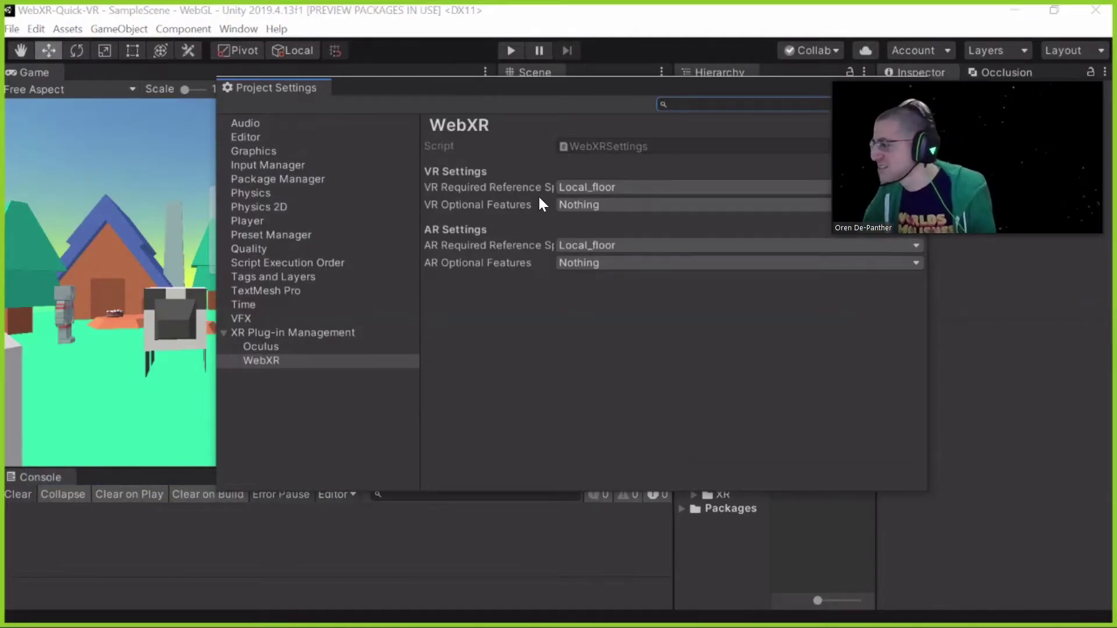
pyautogui.scroll(-10, 612, 232)
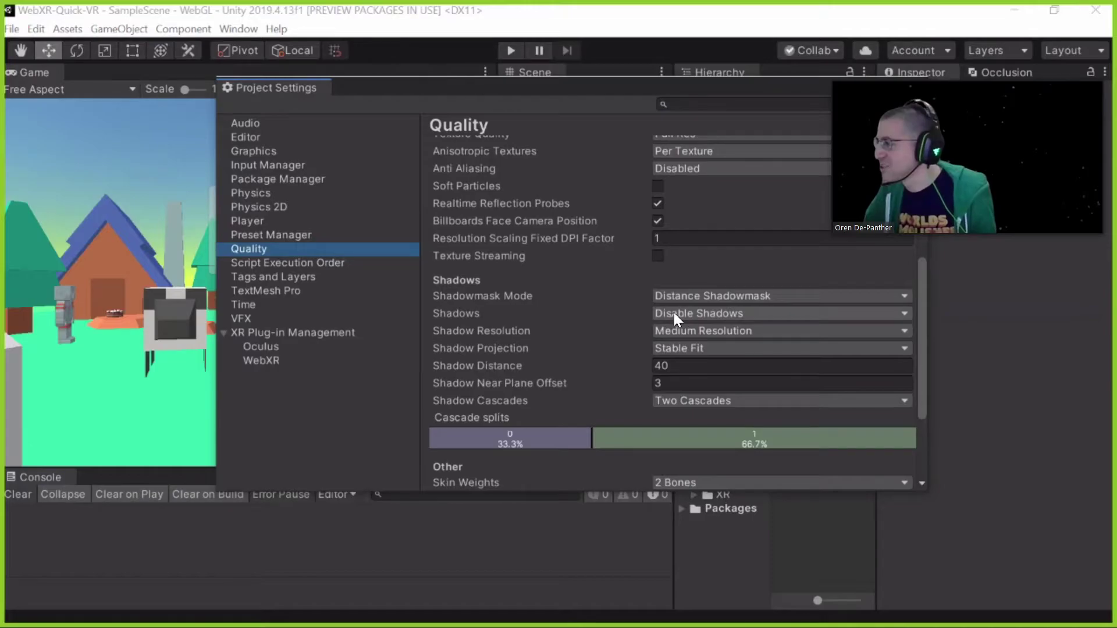
pyautogui.scroll(10, 668, 316)
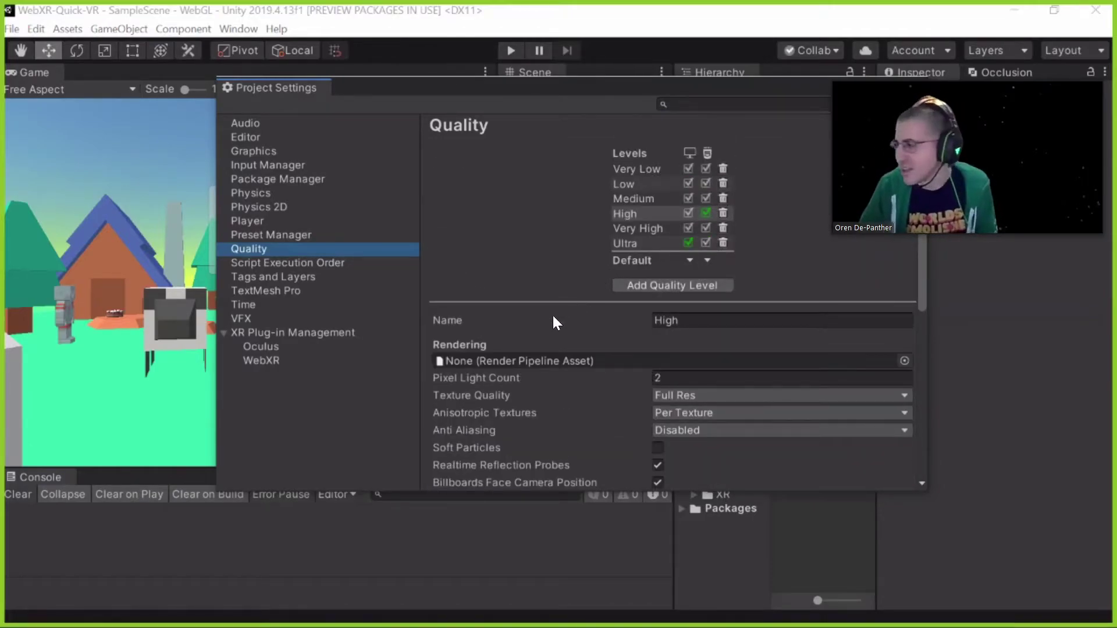
pyautogui.scroll(-3, 512, 346)
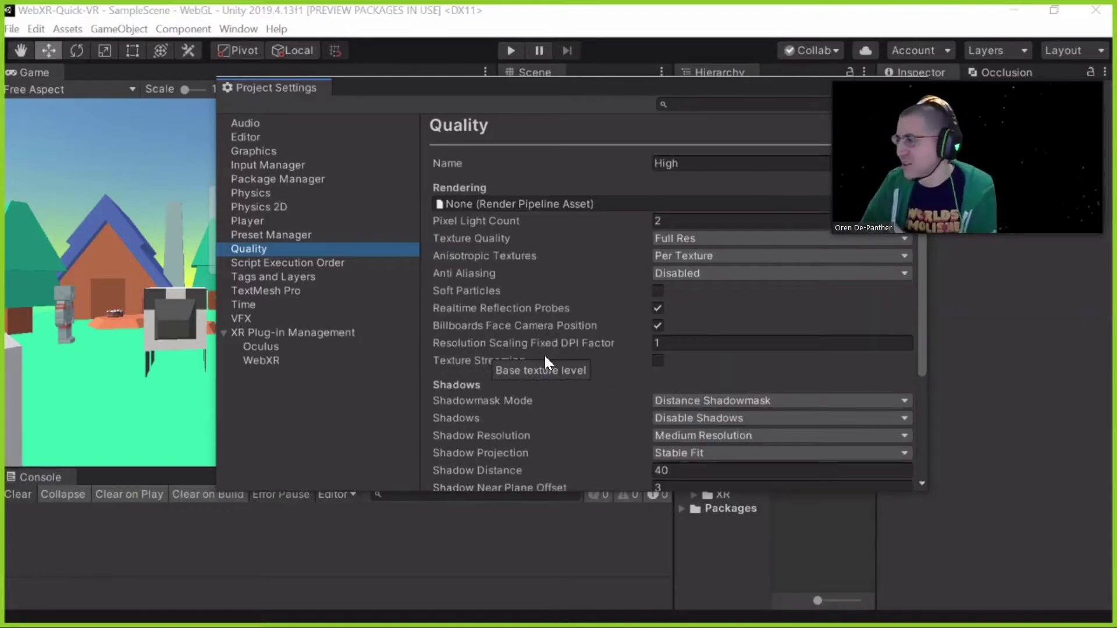
pyautogui.scroll(-3, 551, 299)
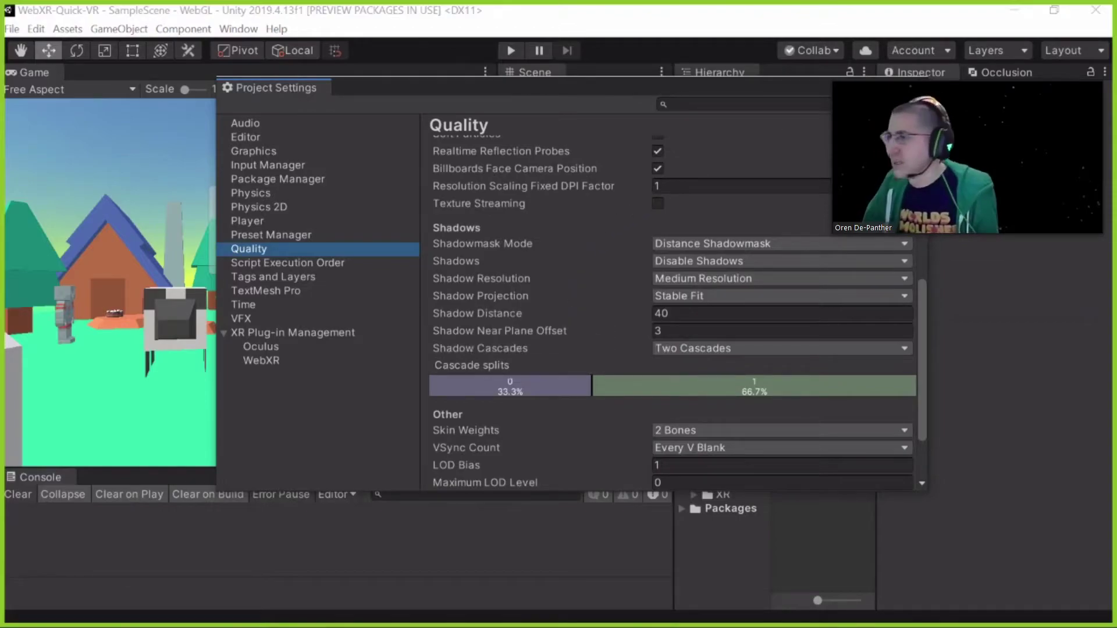
pyautogui.hotkey('alt', 'Tab')
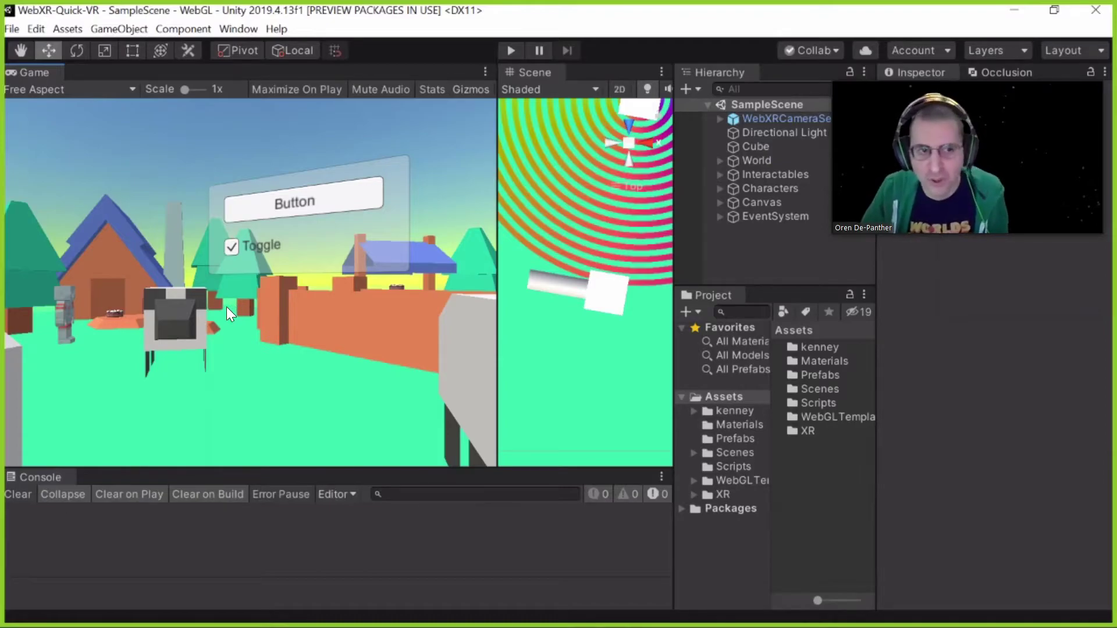
pyautogui.click(251, 30)
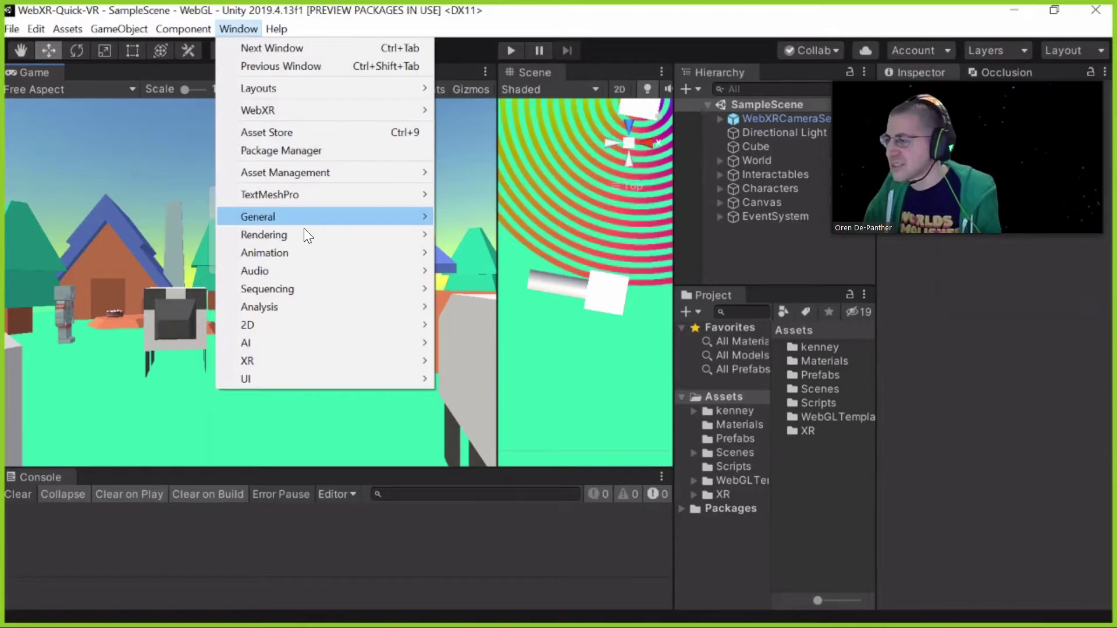
pyautogui.moveTo(320, 235)
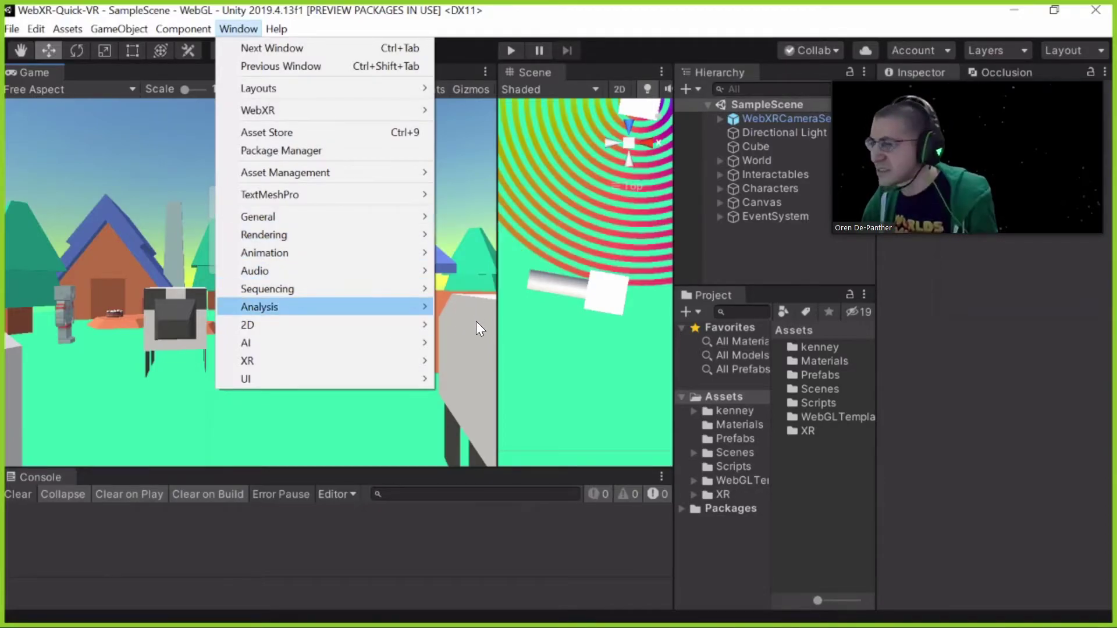
pyautogui.moveTo(407, 307)
pyautogui.click(495, 324)
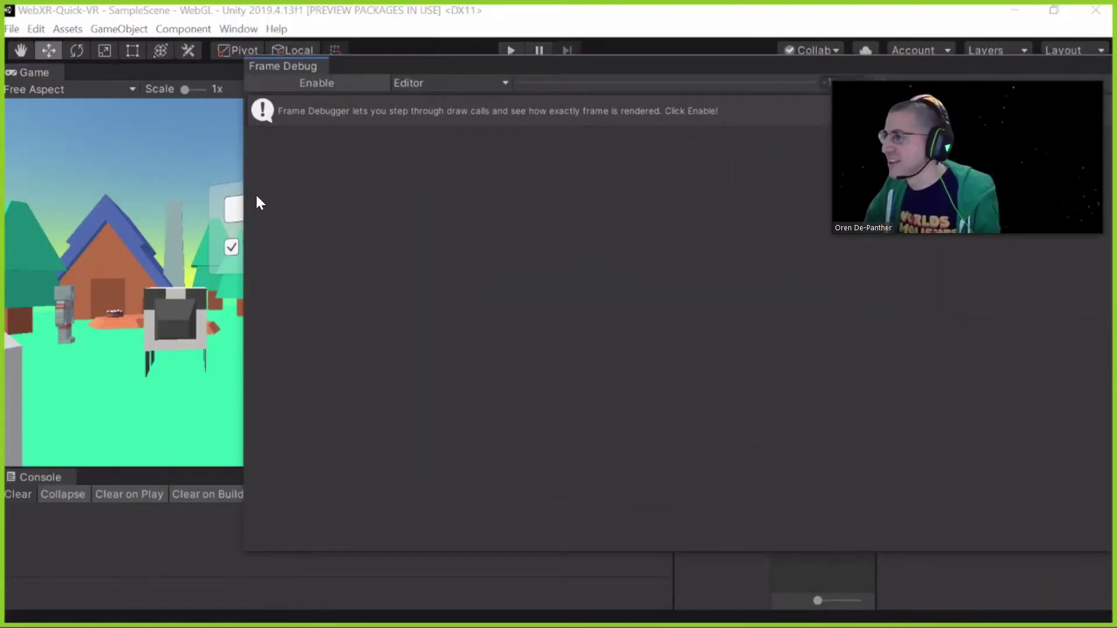
pyautogui.click(316, 83)
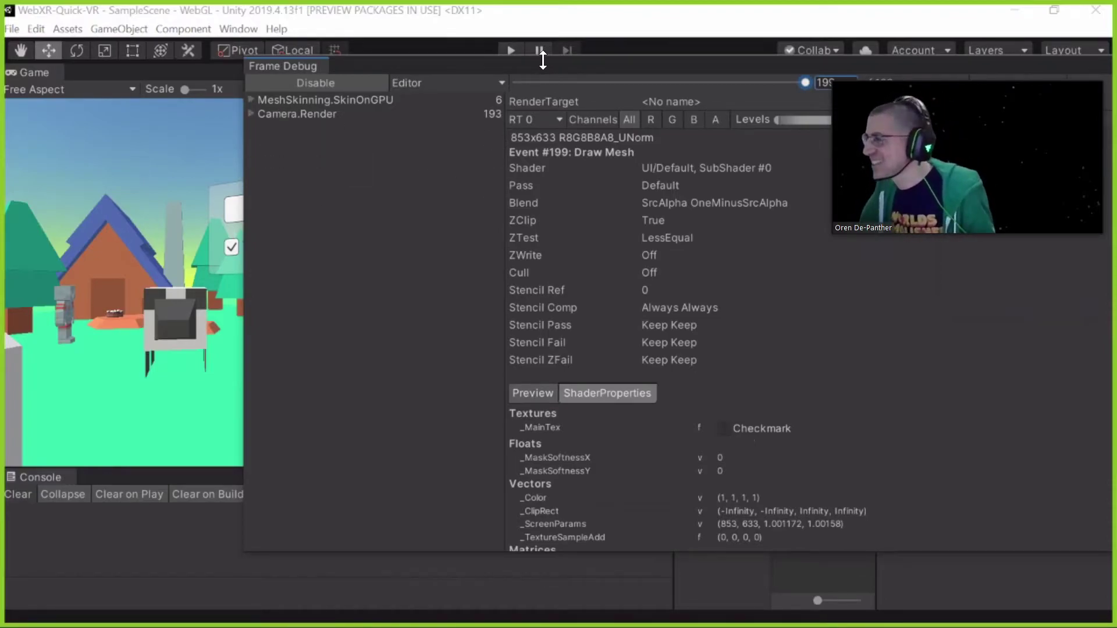
pyautogui.moveTo(547, 66); pyautogui.dragTo(557, 376)
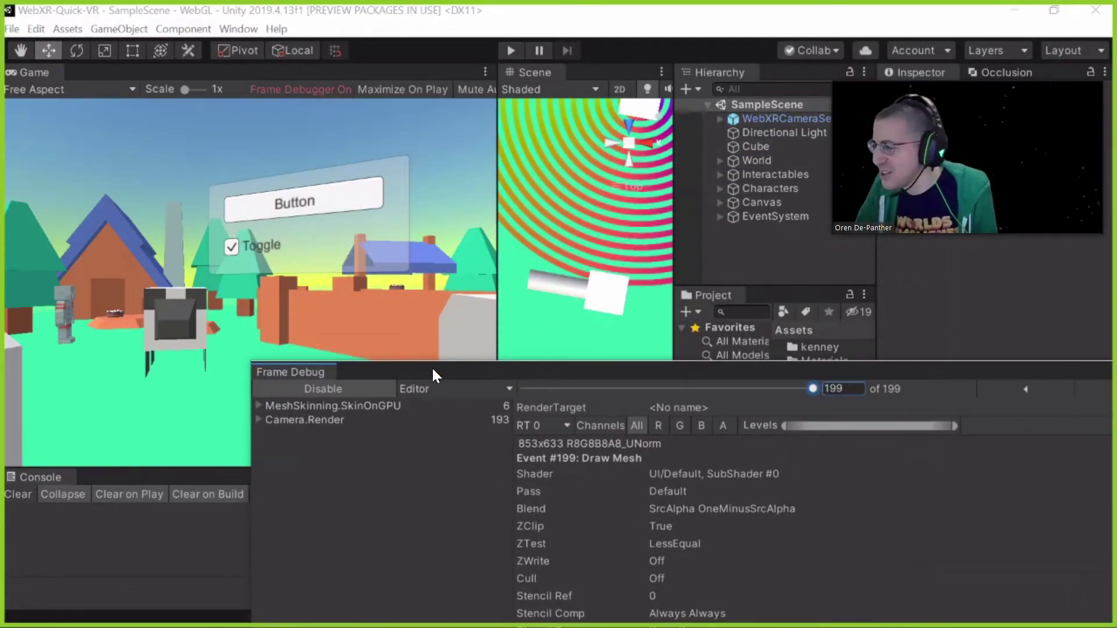
pyautogui.moveTo(426, 375); pyautogui.dragTo(384, 235)
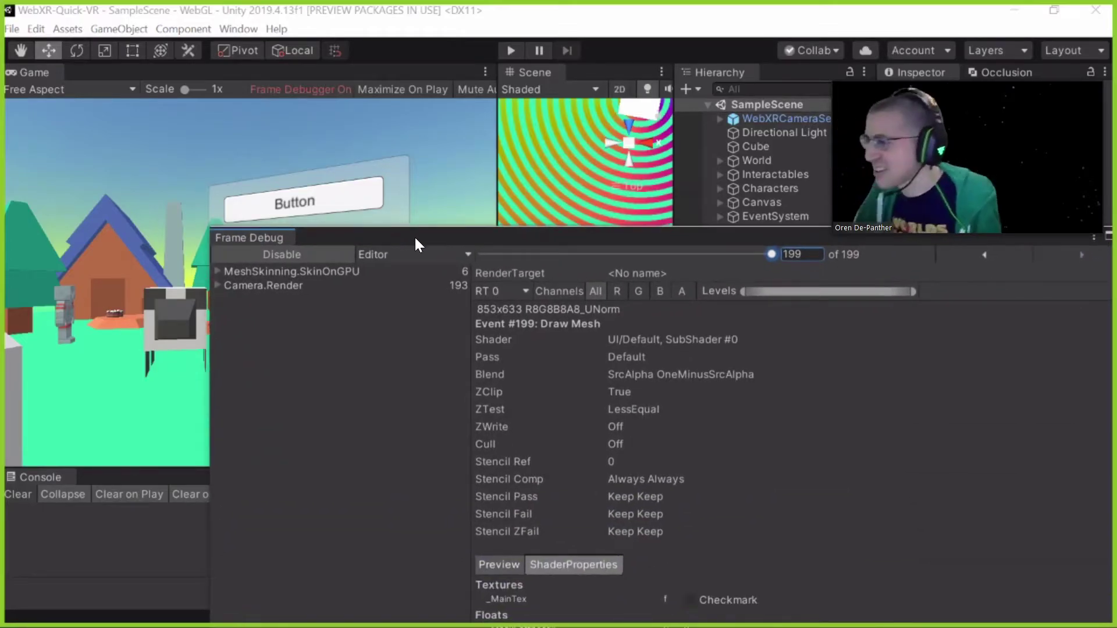
pyautogui.moveTo(442, 199); pyautogui.dragTo(415, 192)
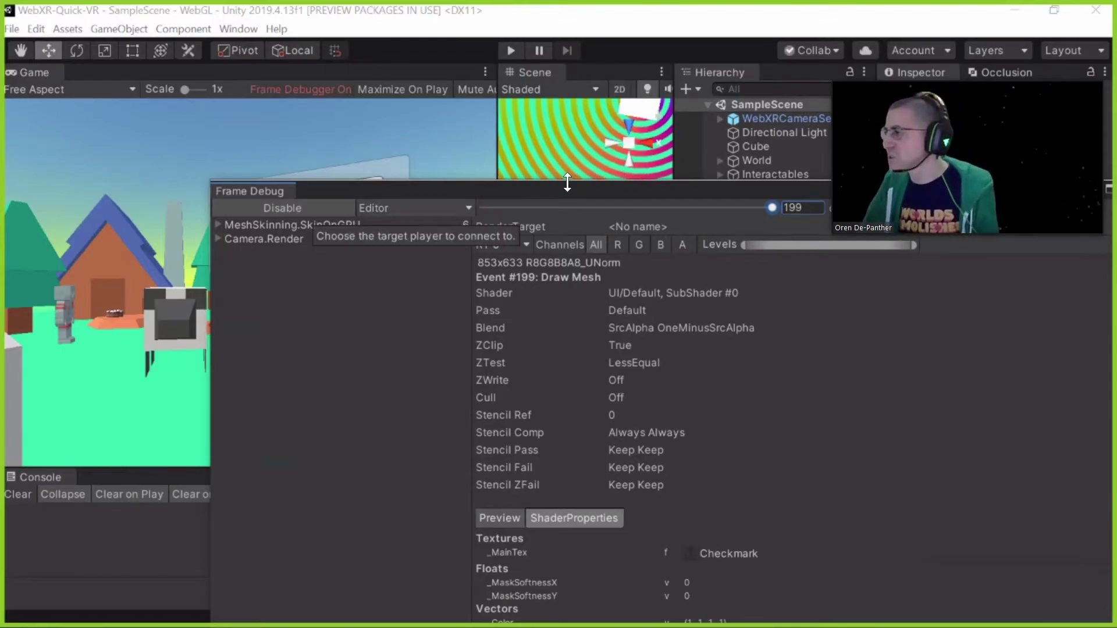
pyautogui.moveTo(250, 191); pyautogui.dragTo(14, 206)
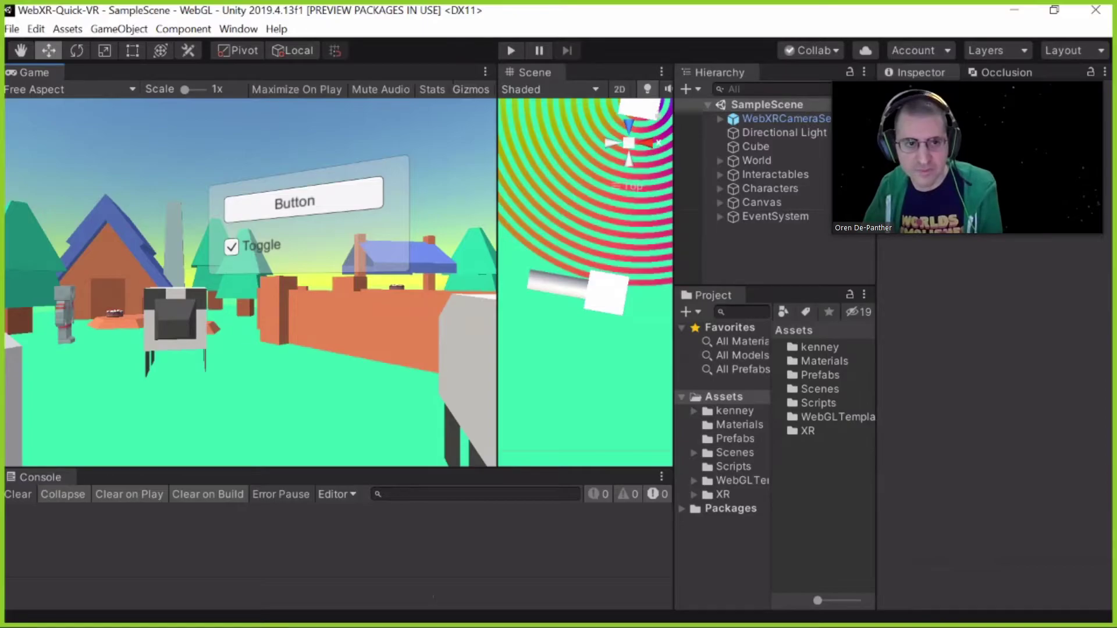
# Expand WebXRCameraSet to show its children, and enlarge the Hierarchy and Project folder tree
pyautogui.click(731, 120)
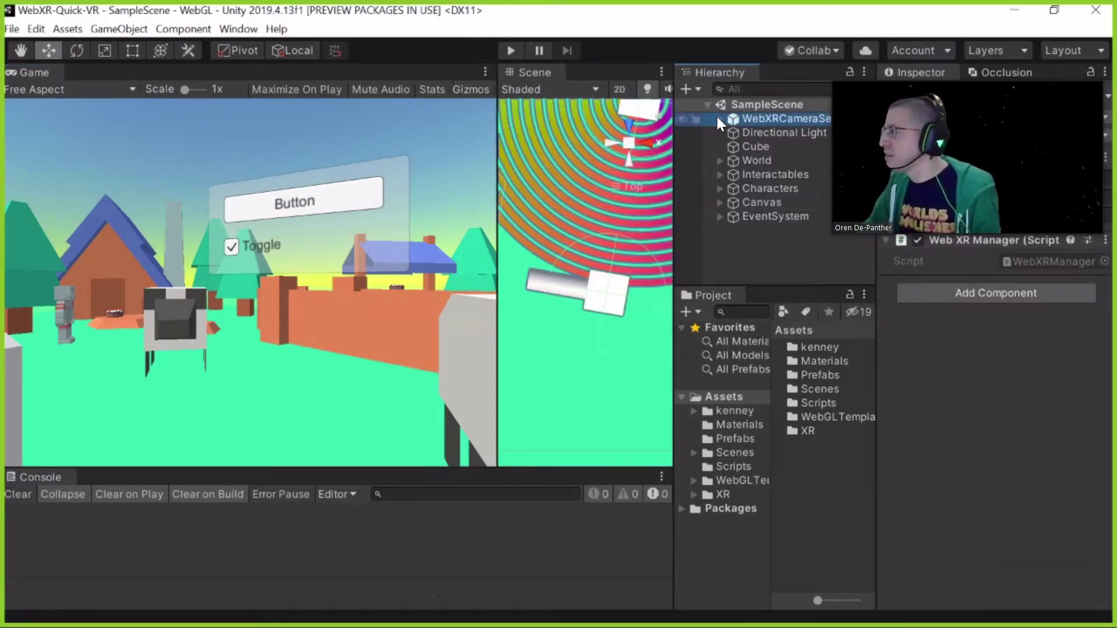
pyautogui.click(720, 118)
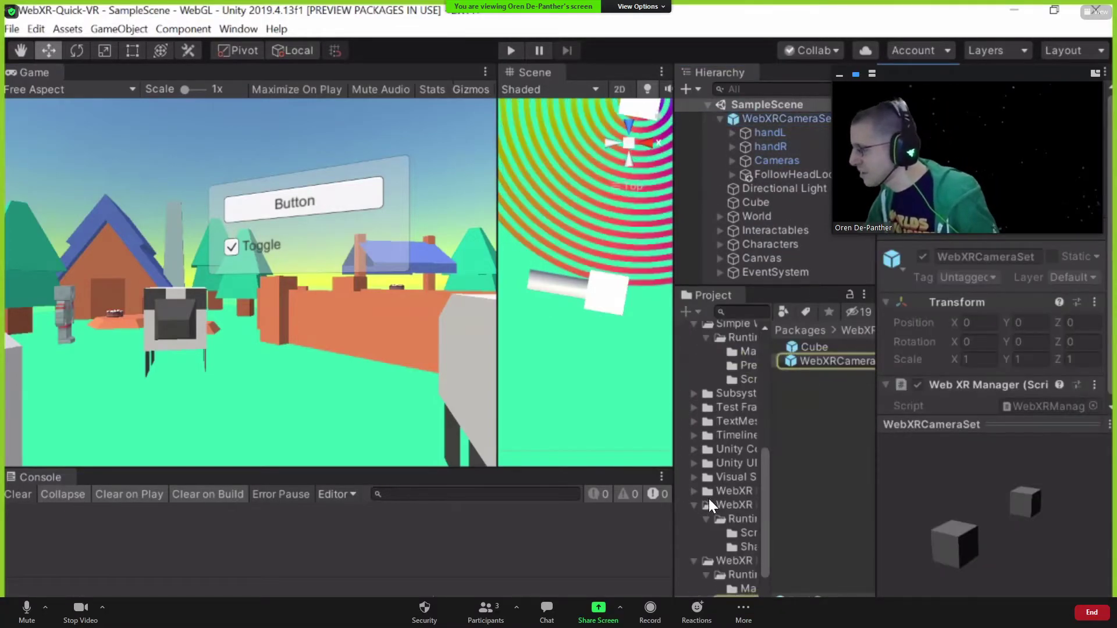
pyautogui.moveTo(674, 501); pyautogui.dragTo(475, 506)
pyautogui.moveTo(720, 518); pyautogui.dragTo(727, 519)
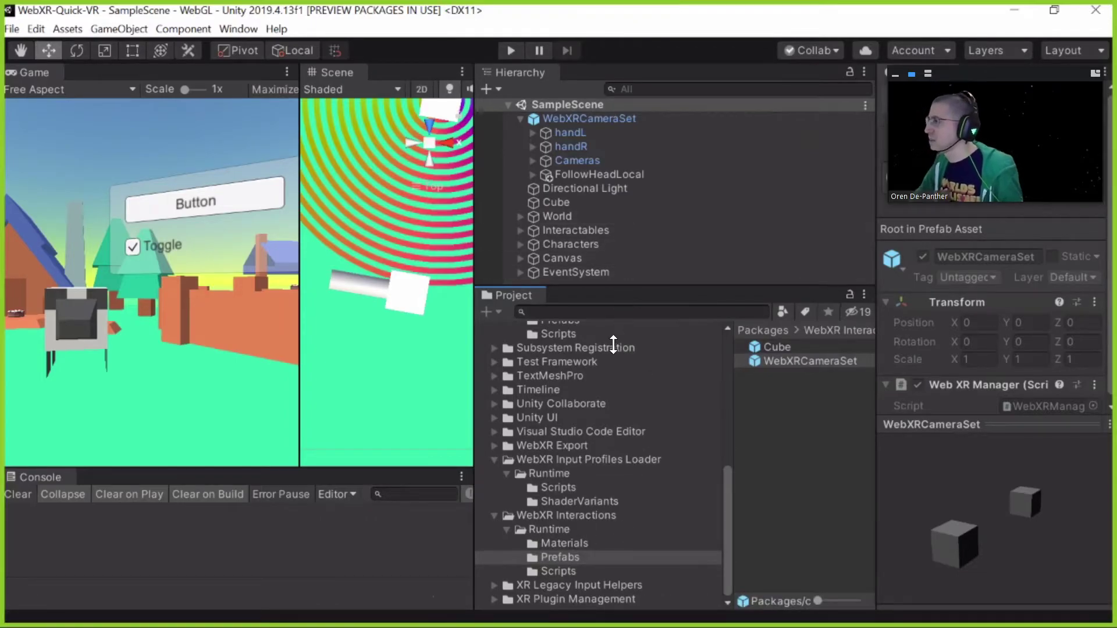
pyautogui.moveTo(625, 287); pyautogui.dragTo(623, 343)
pyautogui.click(579, 118)
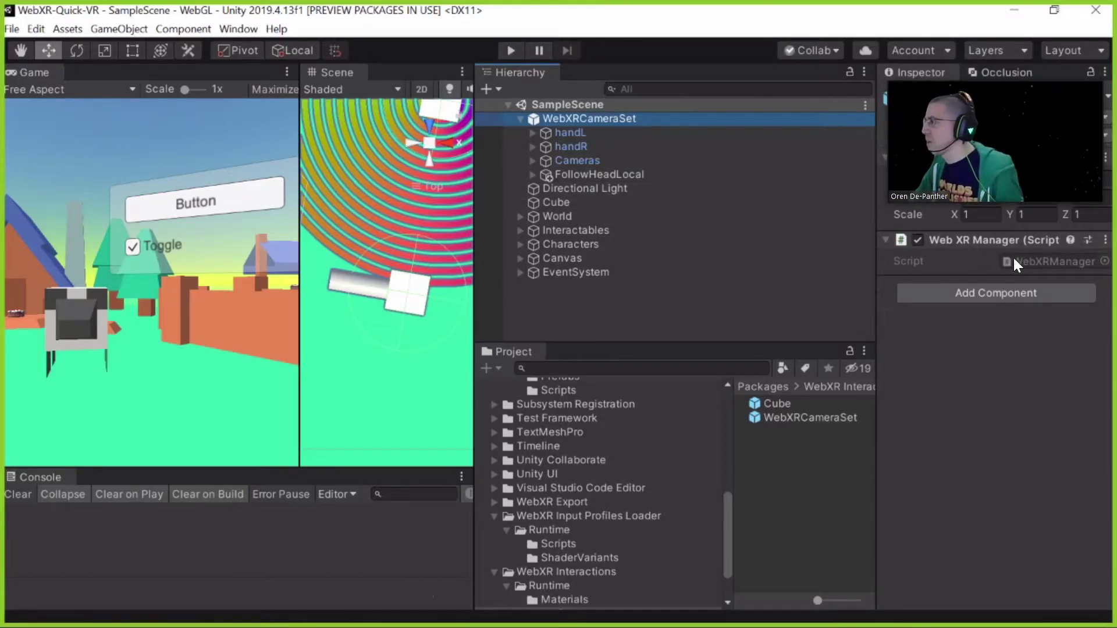
pyautogui.click(594, 136)
pyautogui.click(593, 144)
pyautogui.click(588, 133)
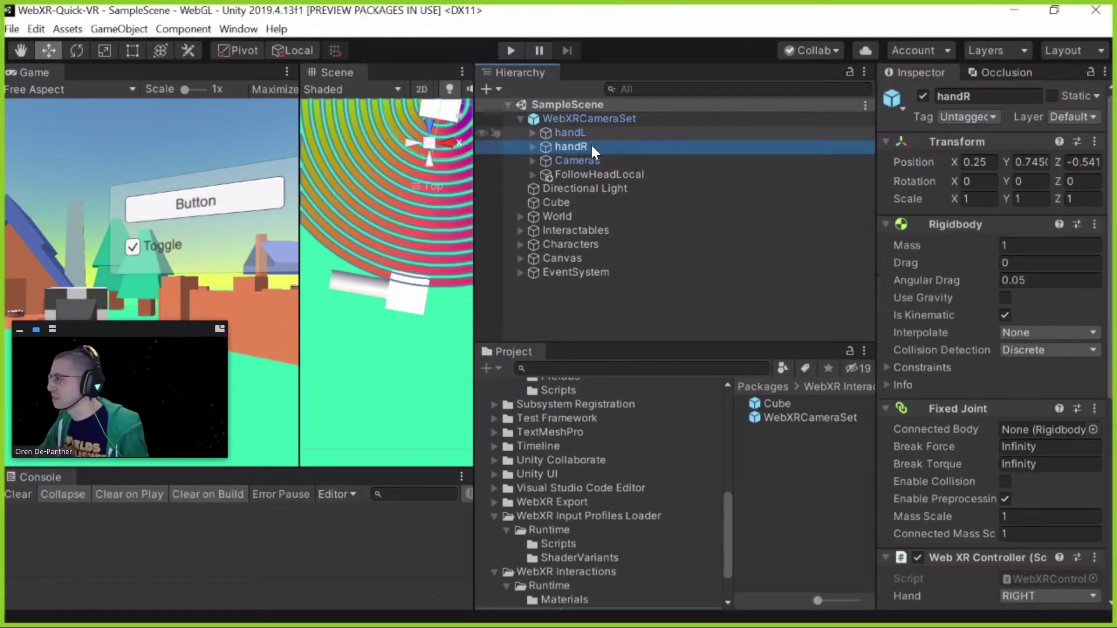
pyautogui.click(591, 145)
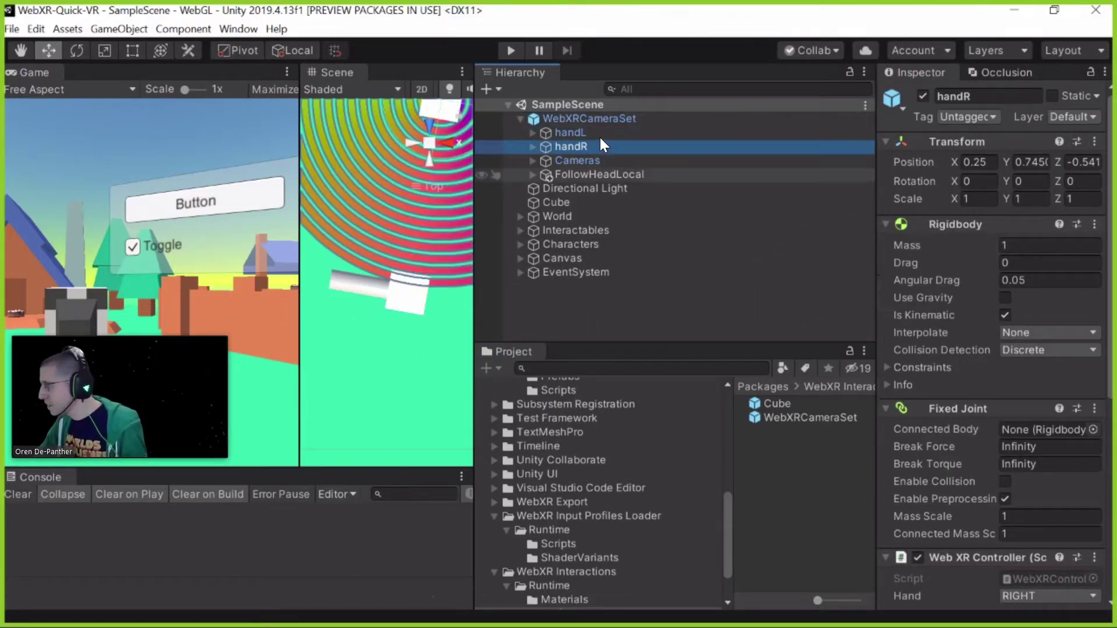
pyautogui.click(599, 134)
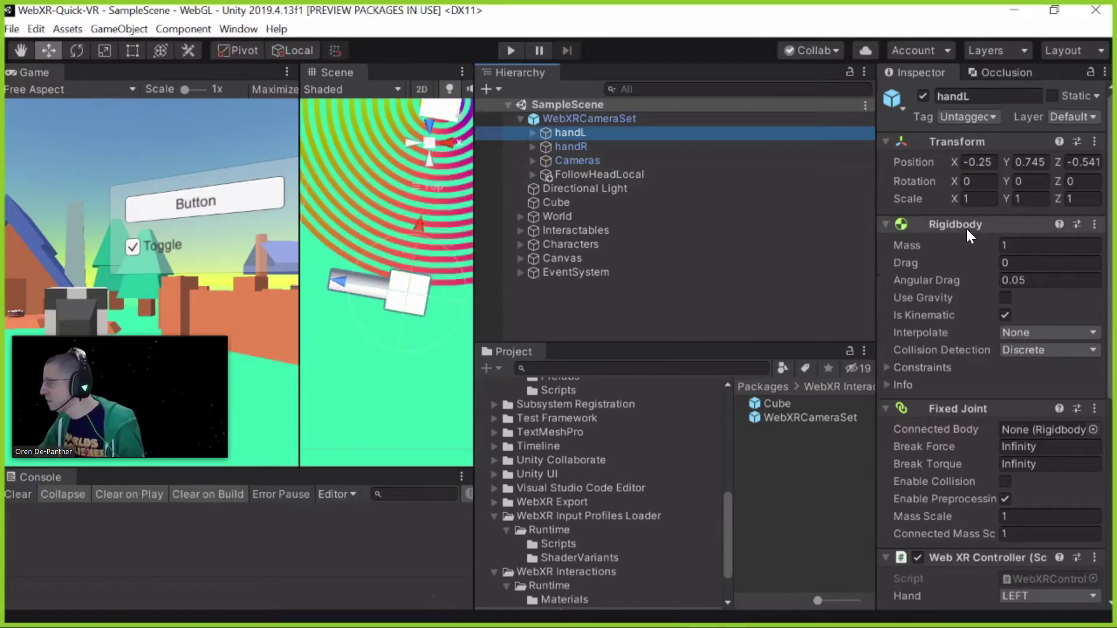
pyautogui.scroll(-5, 1015, 260)
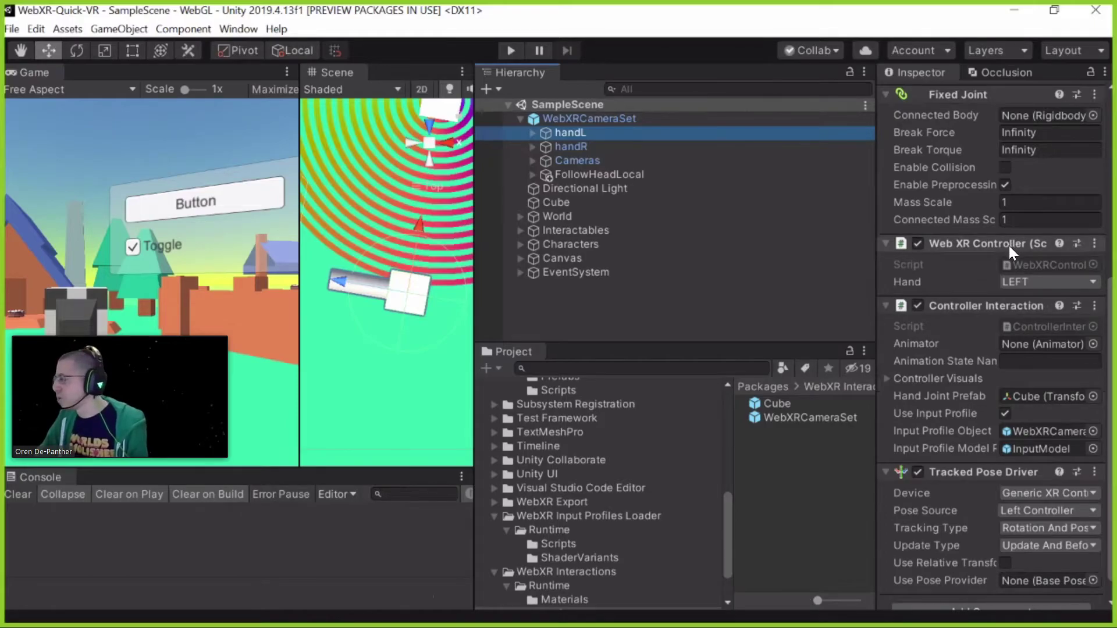
pyautogui.scroll(3, 1015, 249)
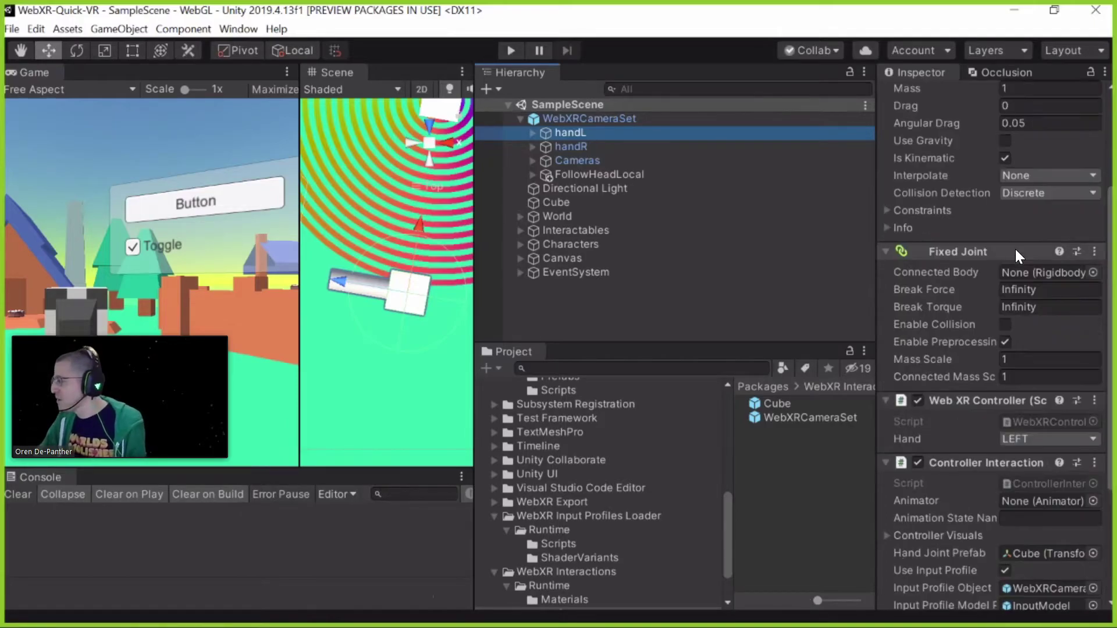
pyautogui.scroll(-3, 1014, 248)
pyautogui.scroll(3, 1014, 249)
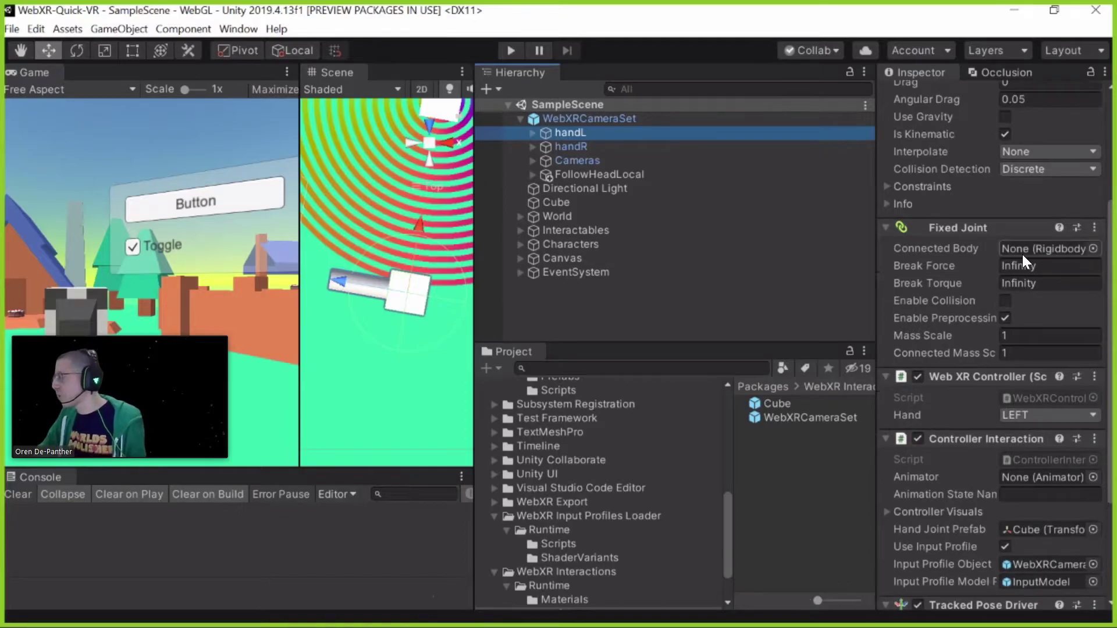
pyautogui.scroll(-3, 1017, 244)
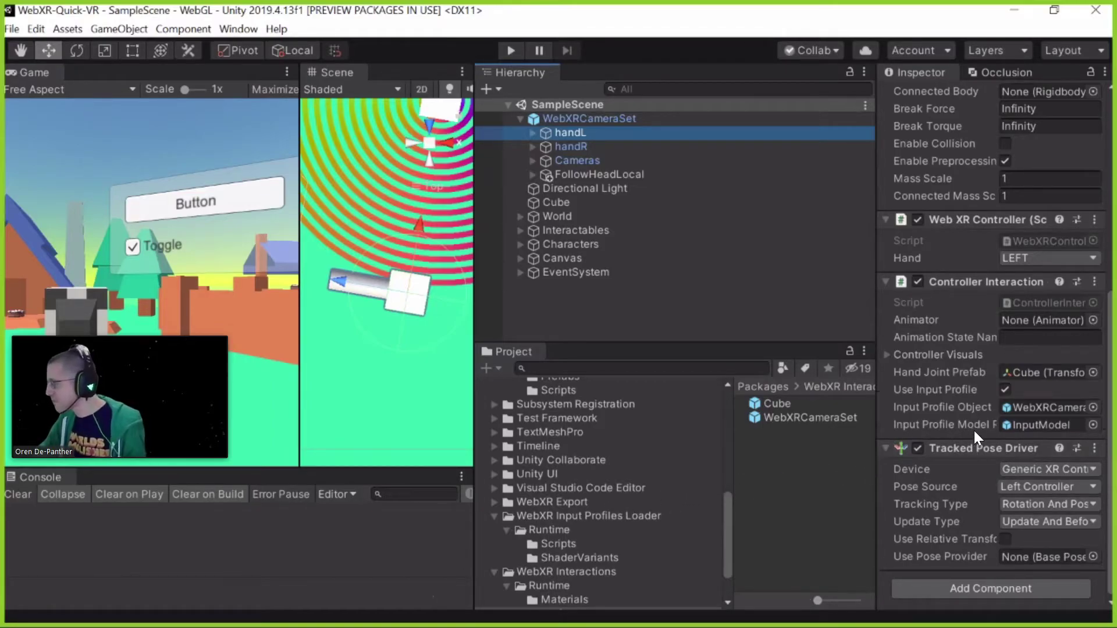
pyautogui.scroll(3, 1020, 404)
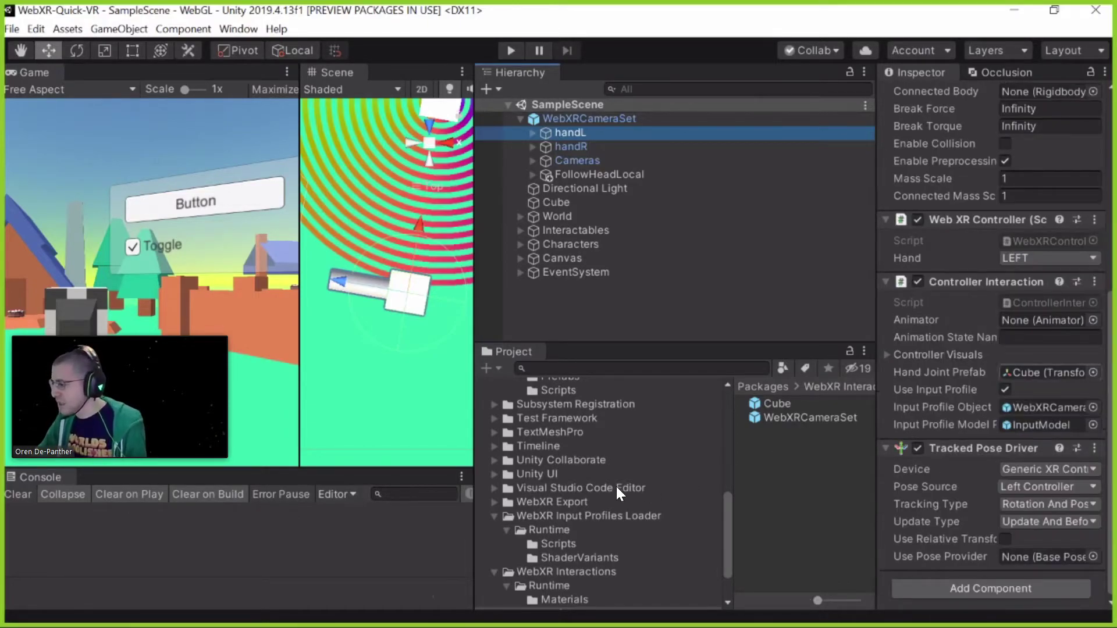
pyautogui.scroll(-3, 623, 487)
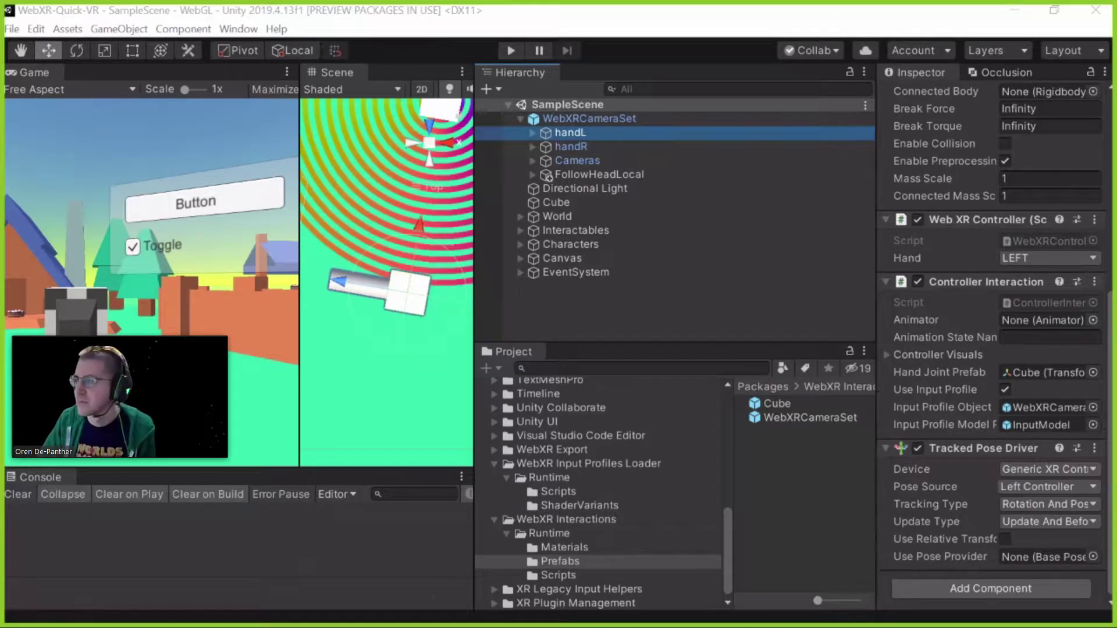
# Open the WebXR Export developer's Twitter profile in a new incognito browser tab
pyautogui.hotkey('alt', 'Tab')
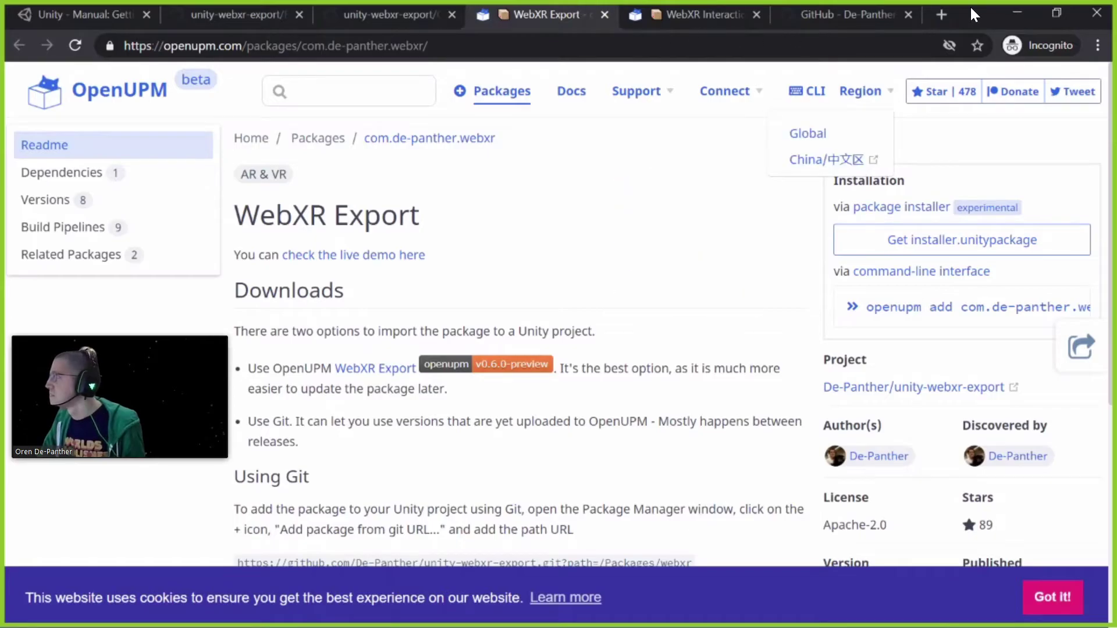
pyautogui.click(938, 16)
pyautogui.write('https://twitter.com/DePanther')
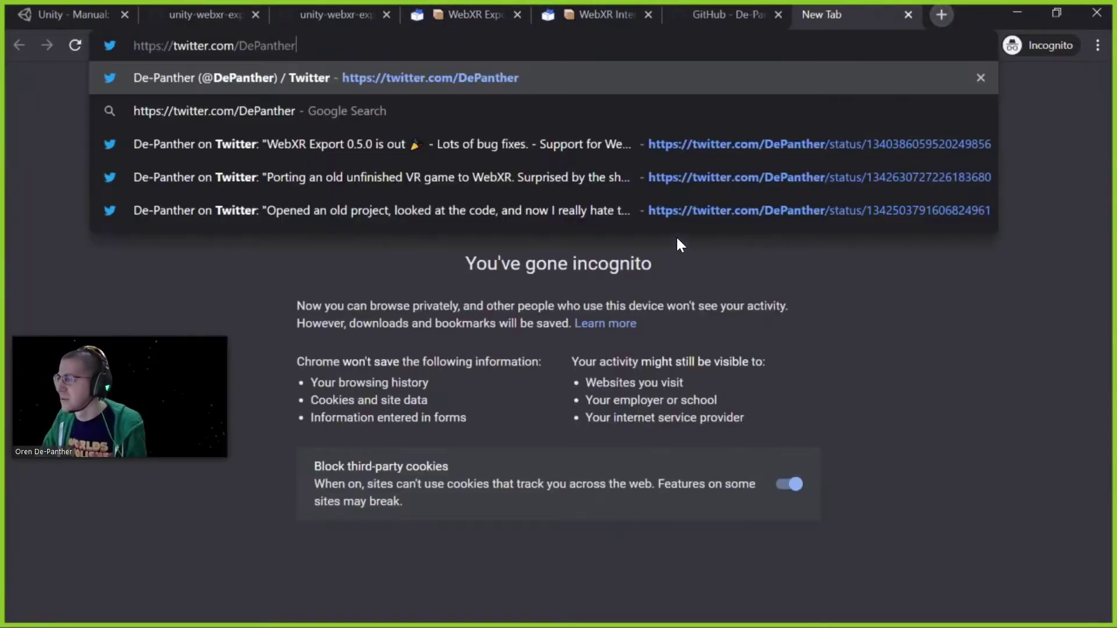
pyautogui.press('Return')
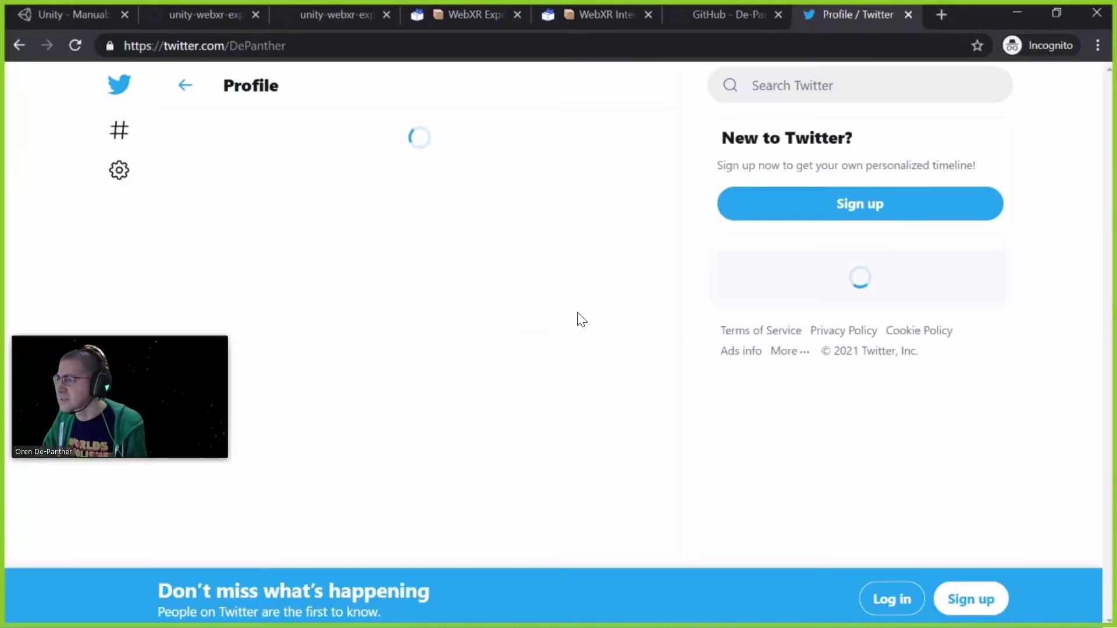
pyautogui.scroll(-8, 546, 277)
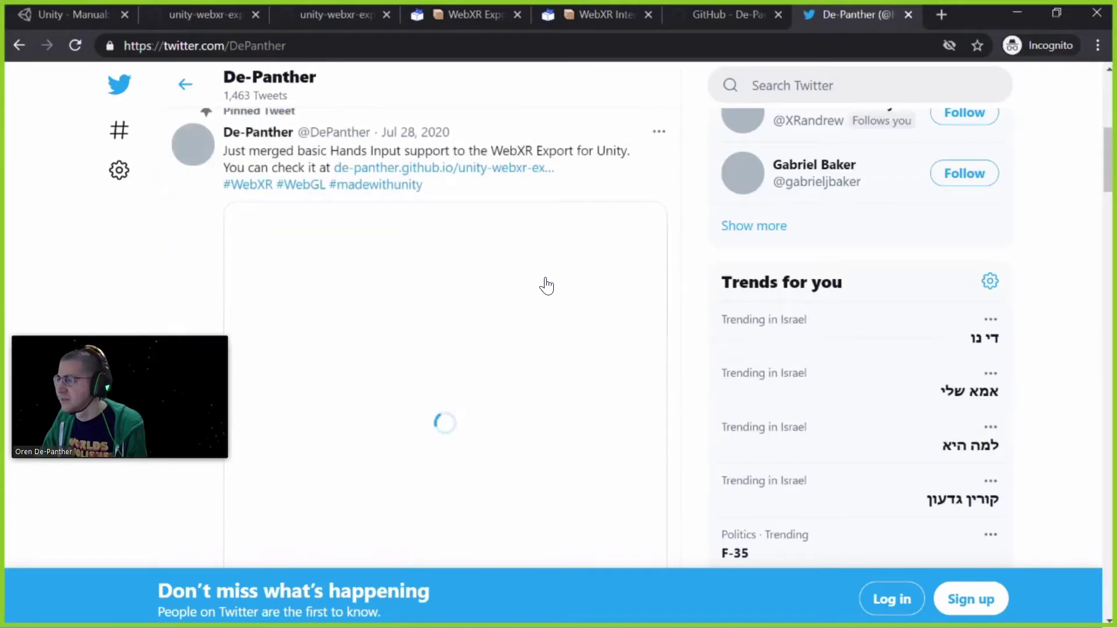
pyautogui.scroll(-3, 374, 439)
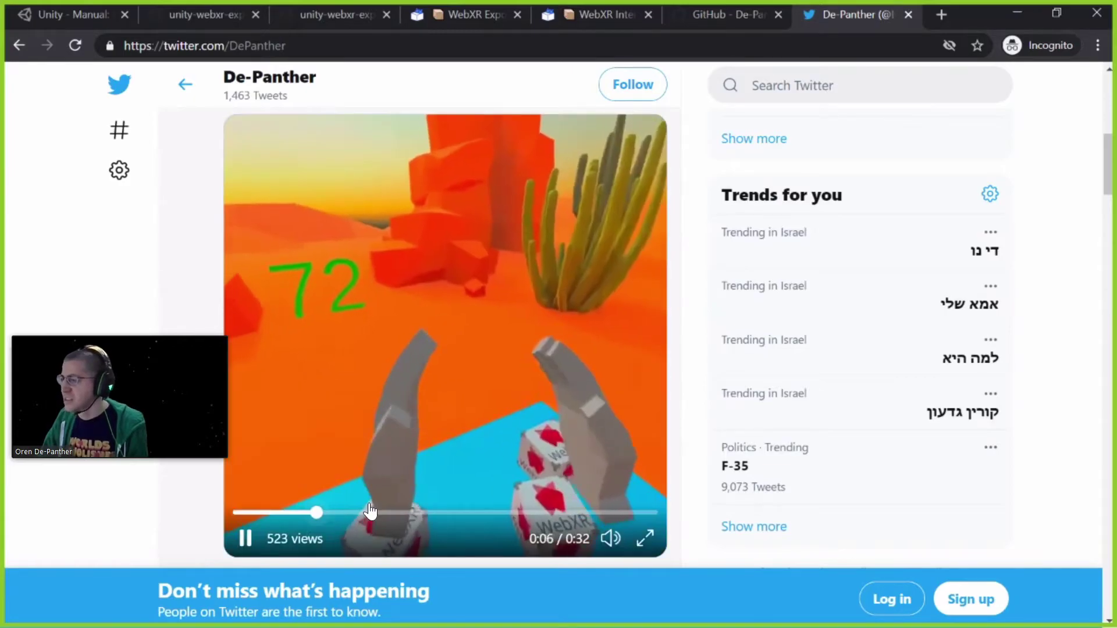
# Skip ahead in the pinned WebXR demo video, mute it, pause it, and return to Unity
pyautogui.click(321, 513)
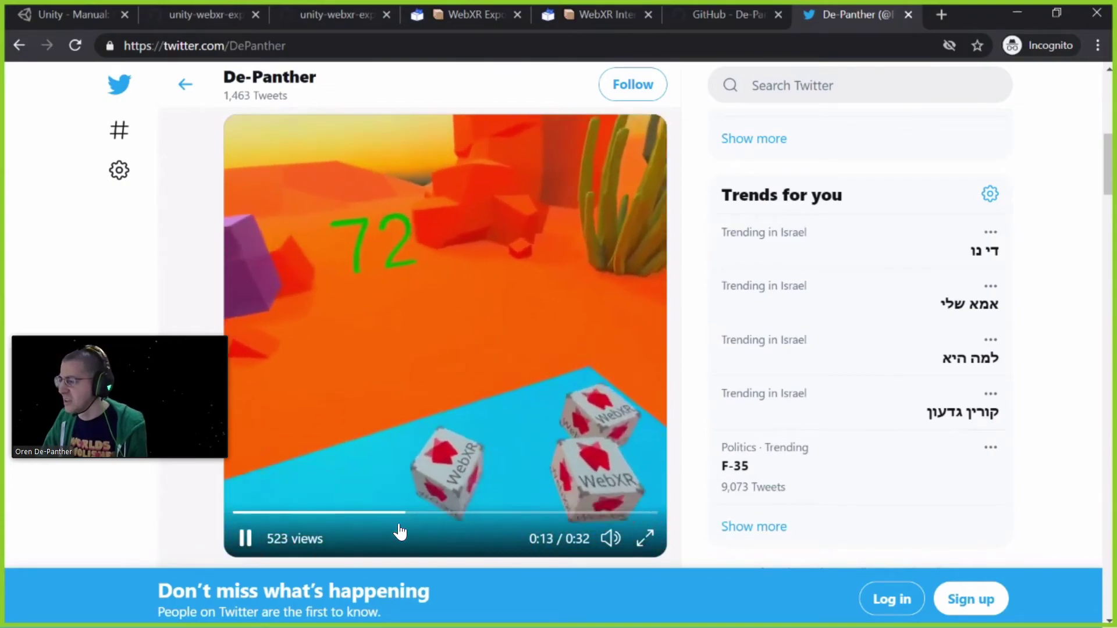
pyautogui.click(610, 538)
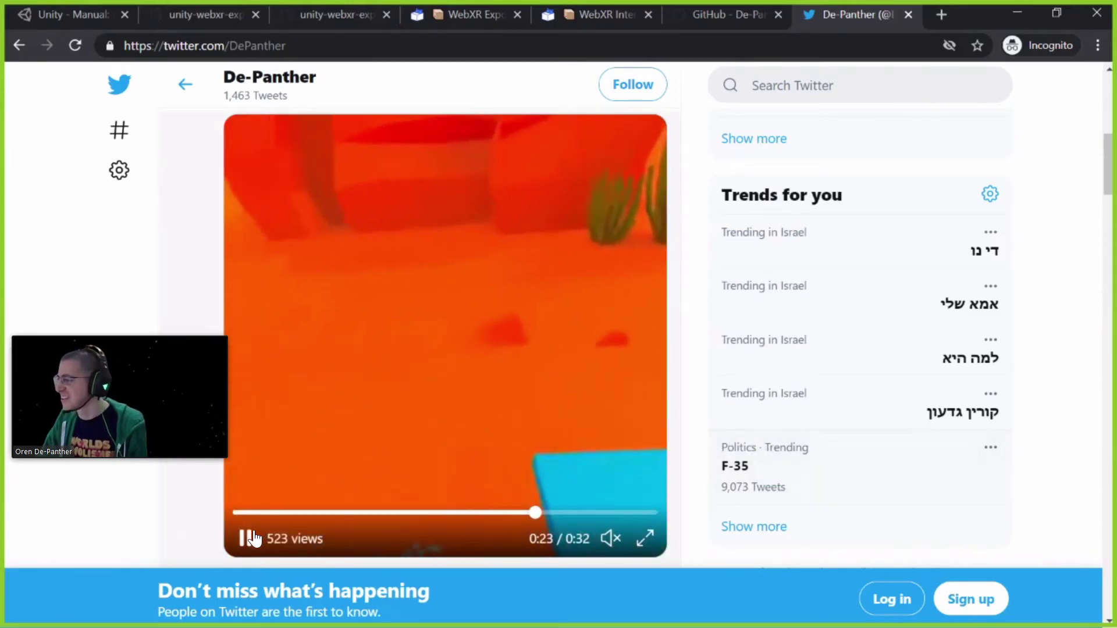
pyautogui.press('space')
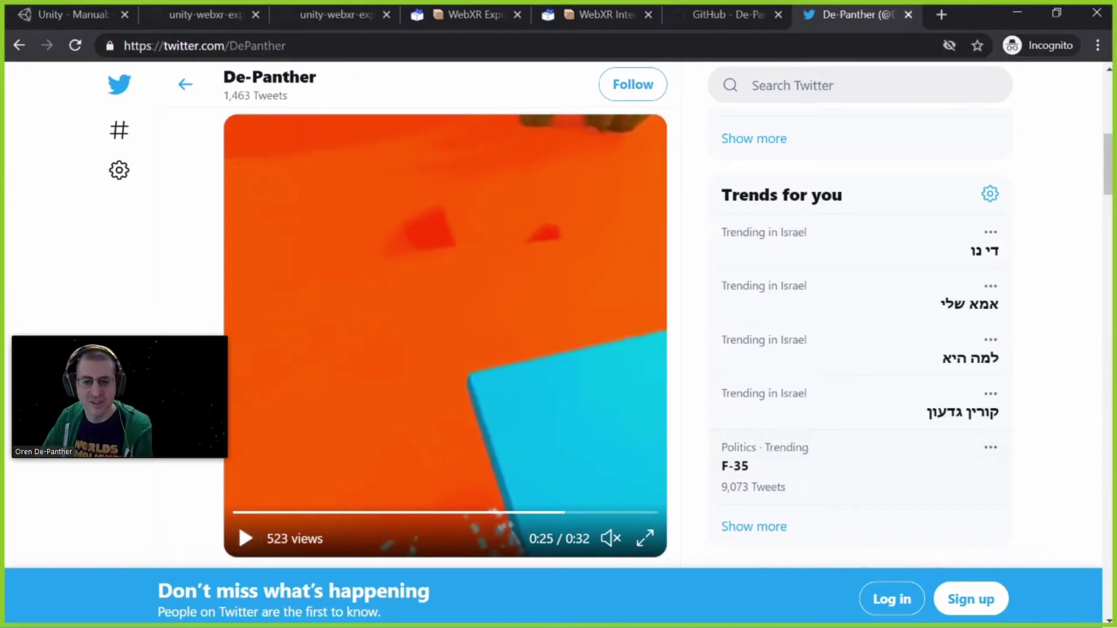
pyautogui.hotkey('alt', 'Tab')
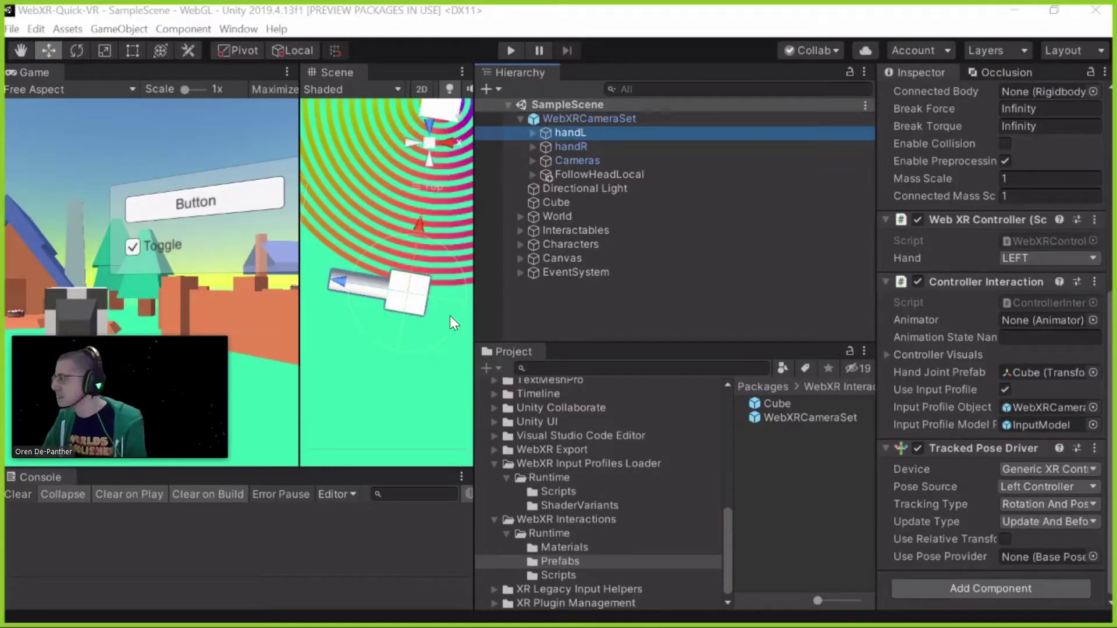
# Expand Cameras in the Hierarchy and select CameraMain to inspect it
pyautogui.click(595, 163)
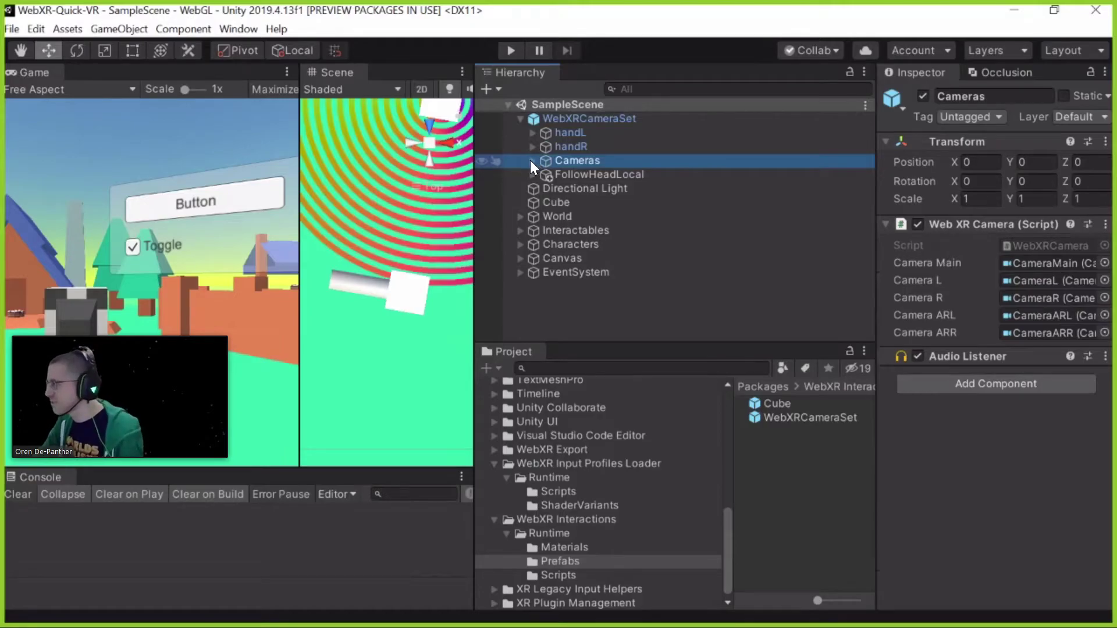
pyautogui.press('Right')
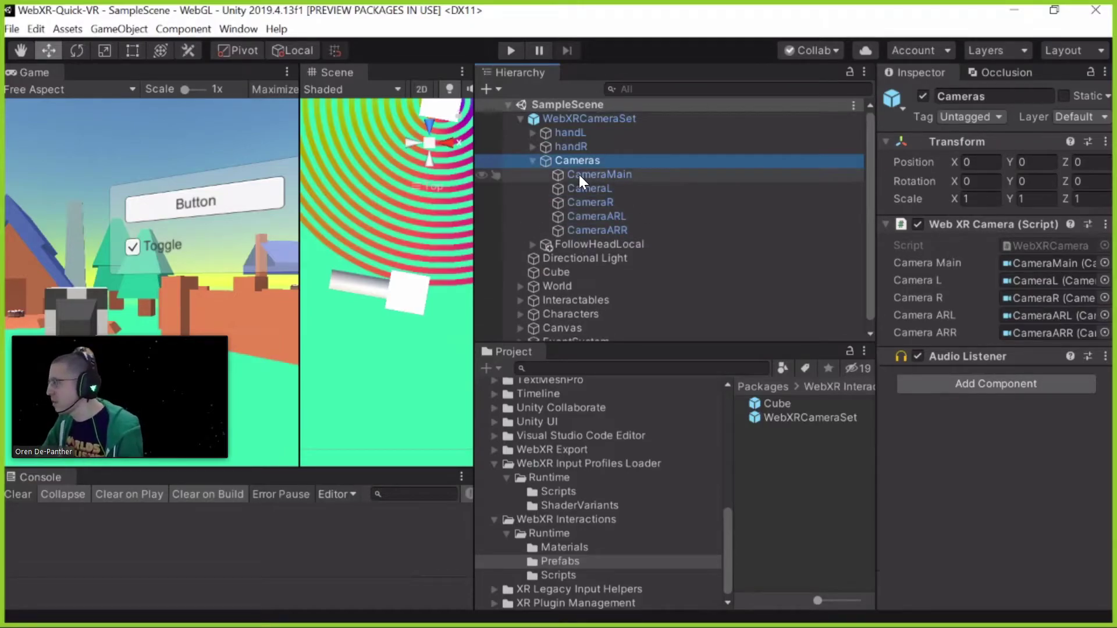
pyautogui.click(599, 178)
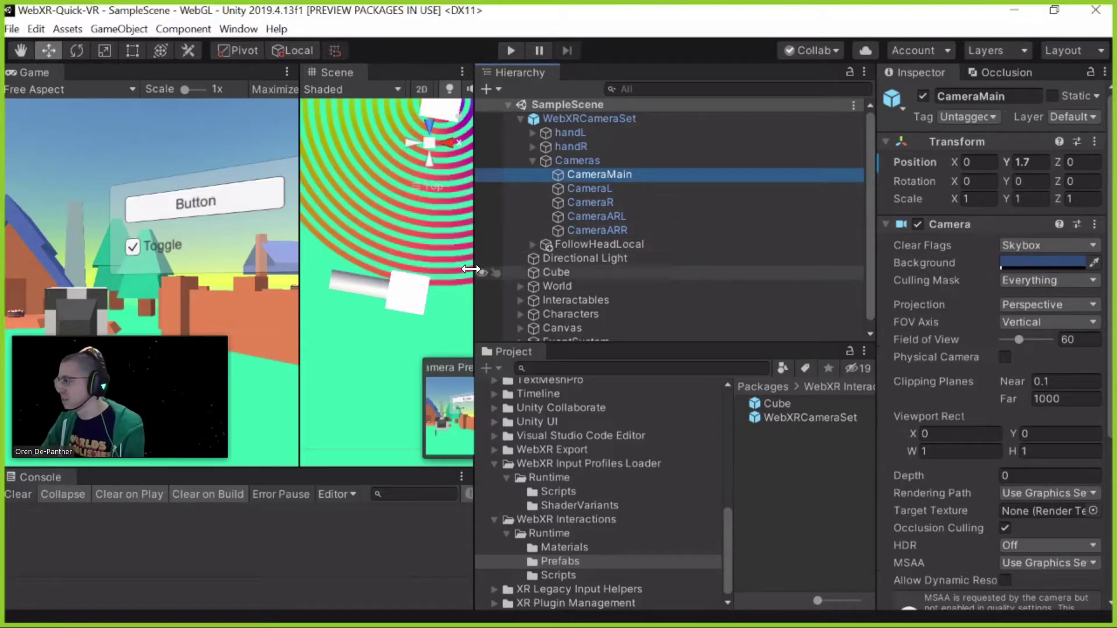
# Widen the Game and Scene views, then review the Cameras WebXR script and CameraL settings
pyautogui.moveTo(565, 269); pyautogui.dragTo(581, 265)
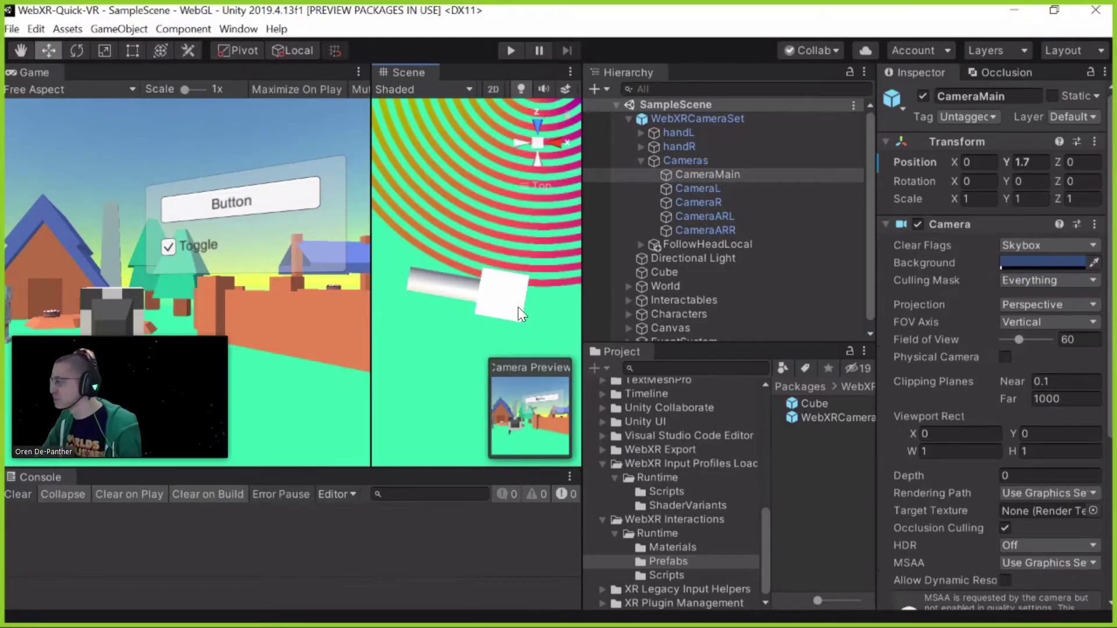
pyautogui.scroll(-4, 988, 442)
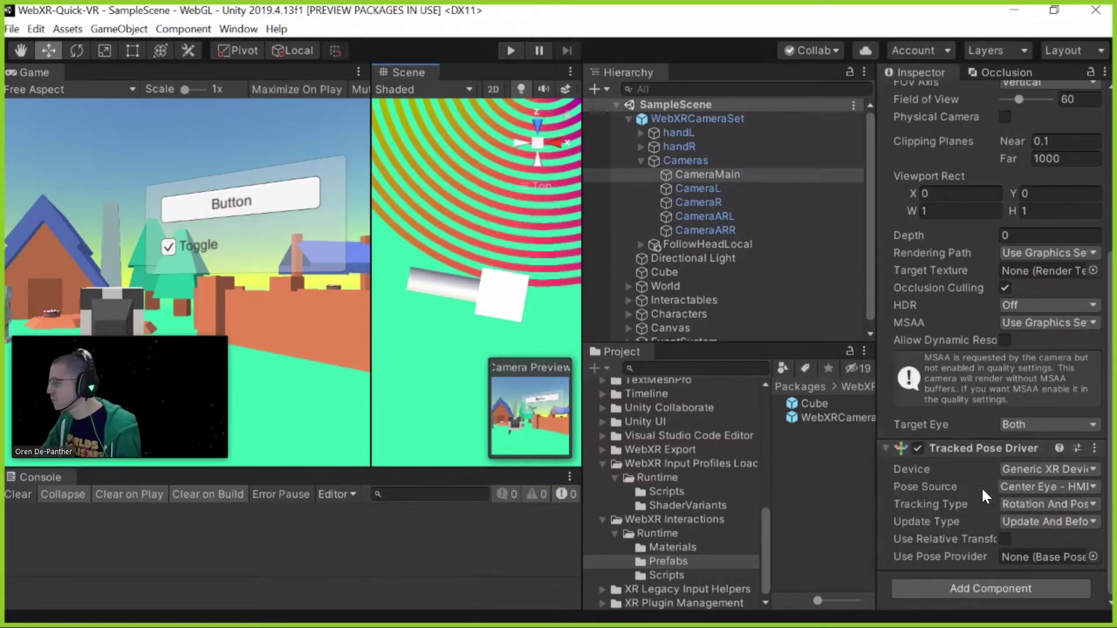
pyautogui.scroll(4, 951, 297)
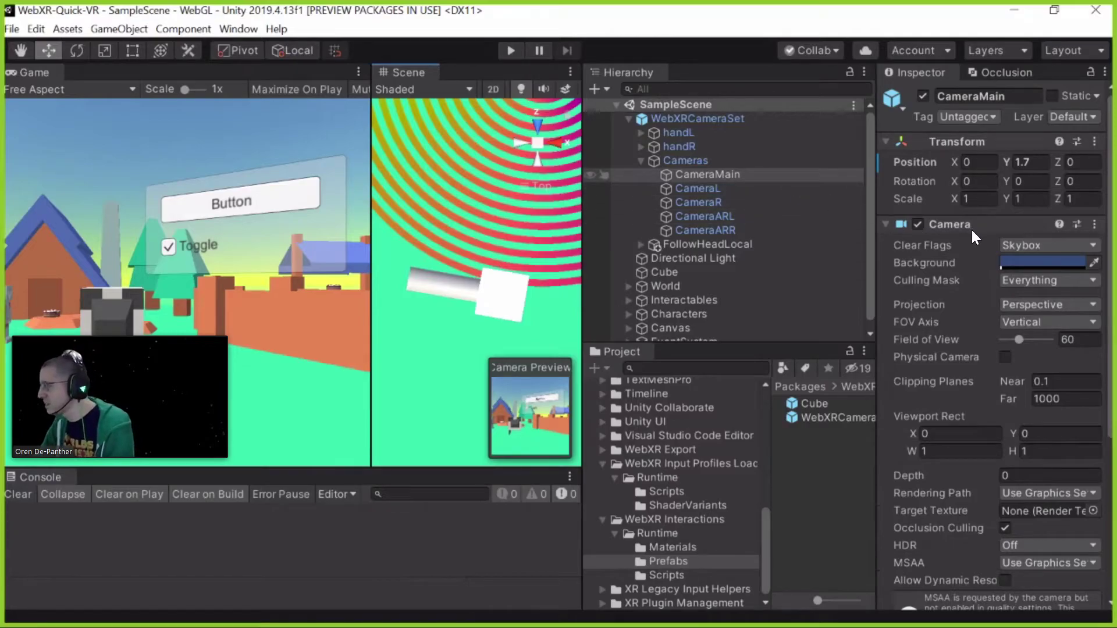
pyautogui.scroll(-5, 938, 281)
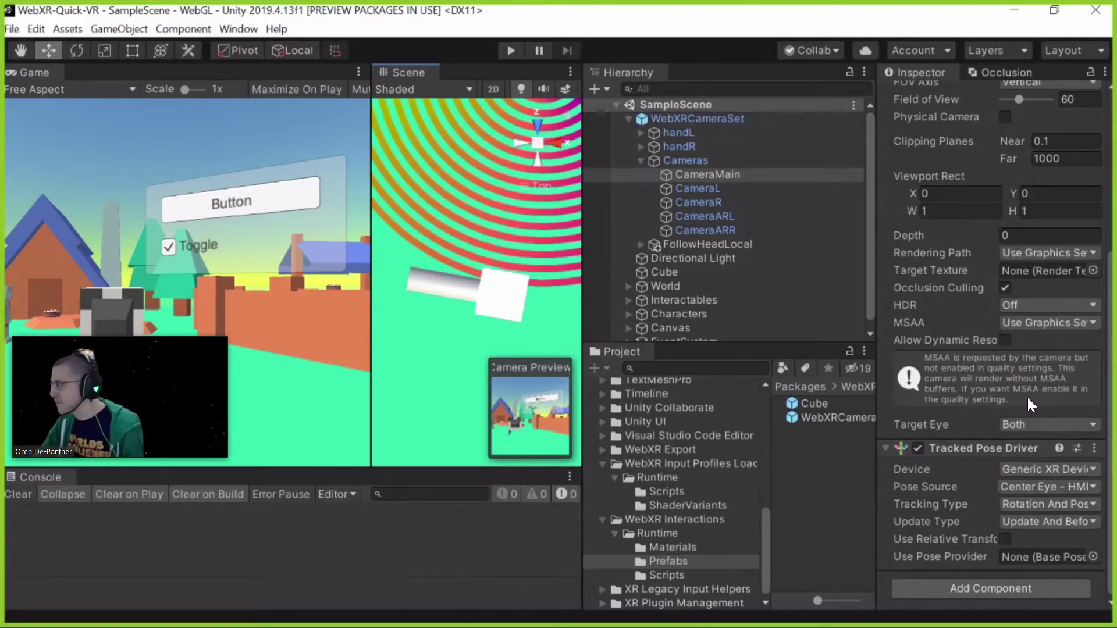
pyautogui.scroll(5, 1021, 395)
pyautogui.click(703, 160)
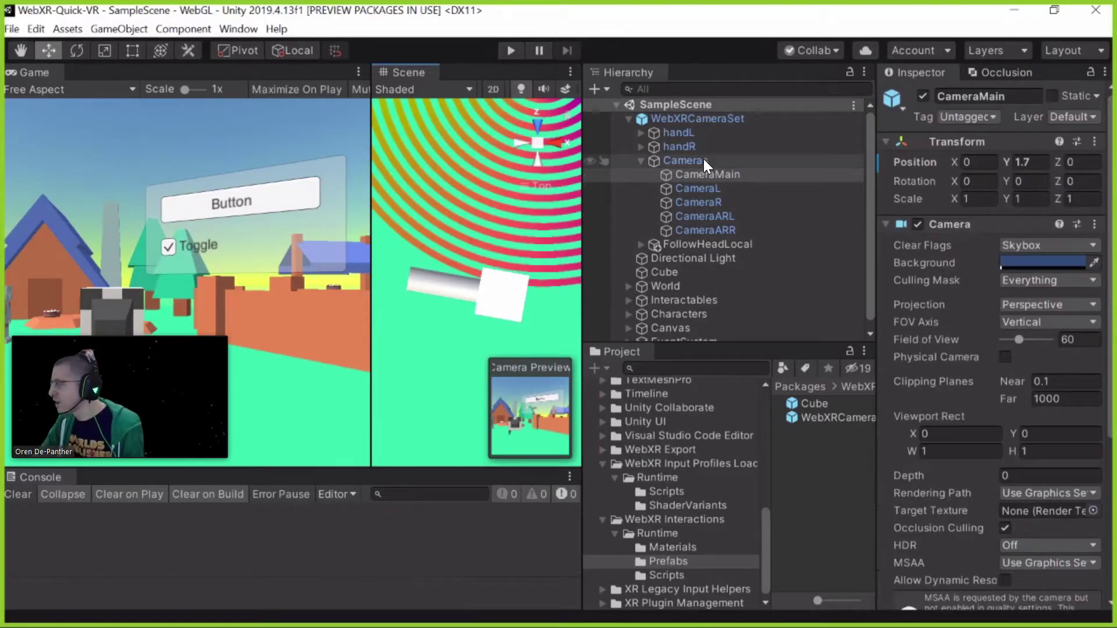
pyautogui.click(716, 187)
# Select CameraL and CameraR together to compare their settings
pyautogui.keyDown('ctrl'); pyautogui.click(698, 202); pyautogui.keyUp('ctrl')
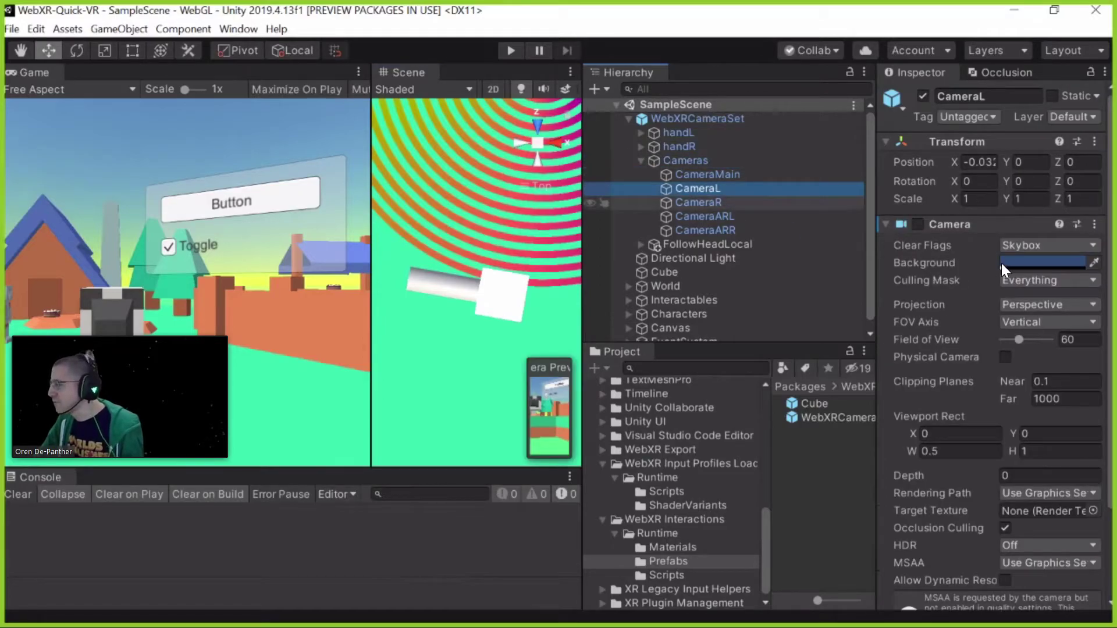
pyautogui.scroll(-3, 989, 378)
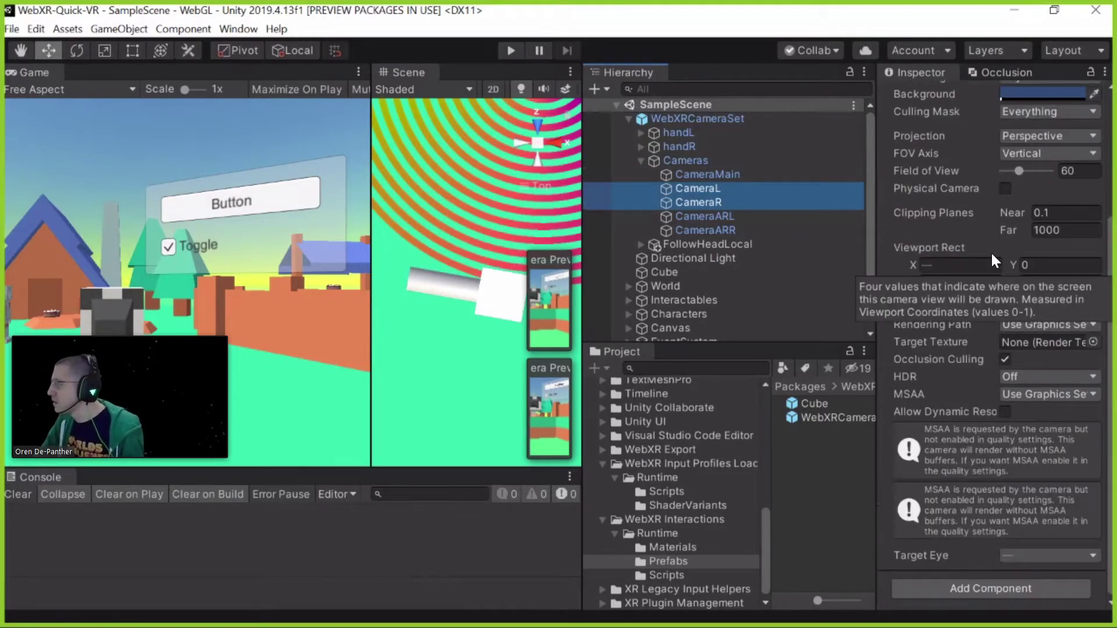
pyautogui.scroll(3, 942, 314)
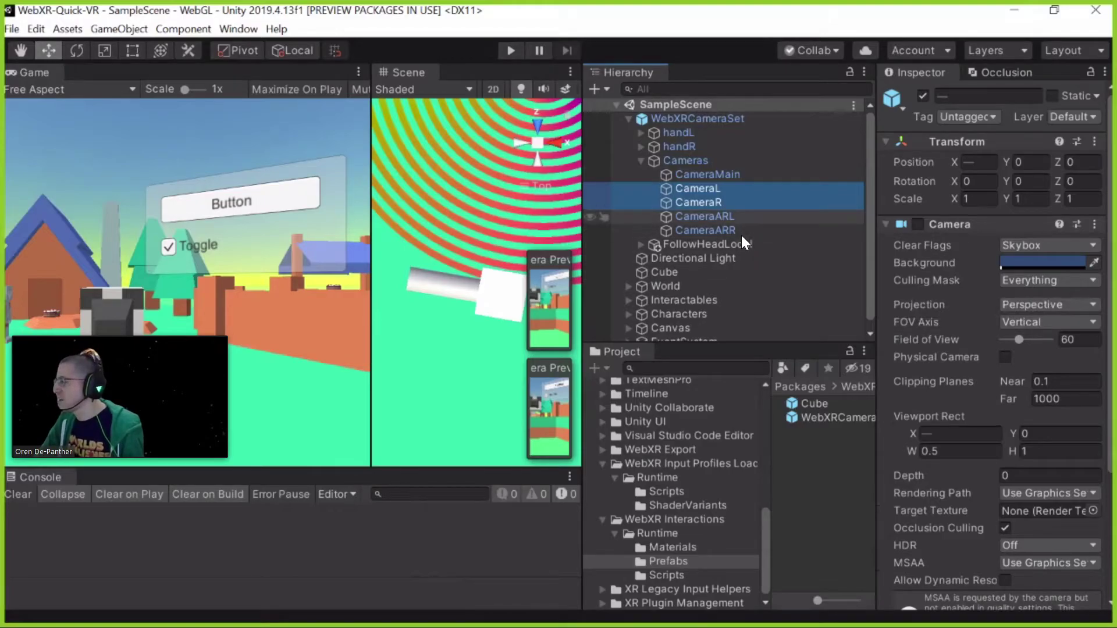
# Select CameraARL and CameraARR and check their Everything culling mask layer list
pyautogui.press('Down')
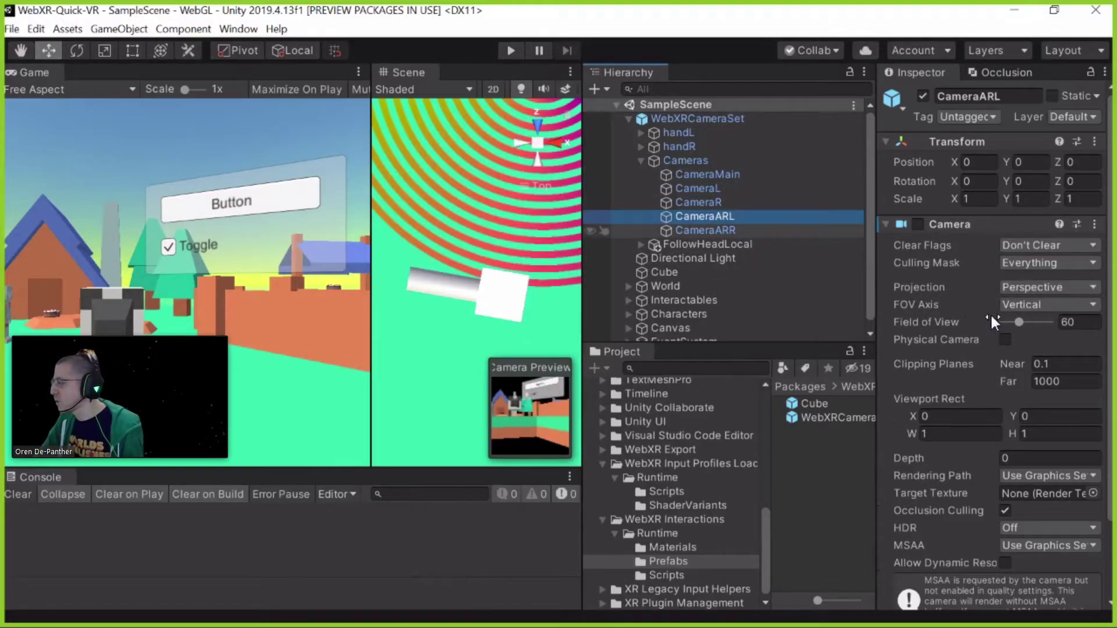
pyautogui.hotkey('shift', 'Down')
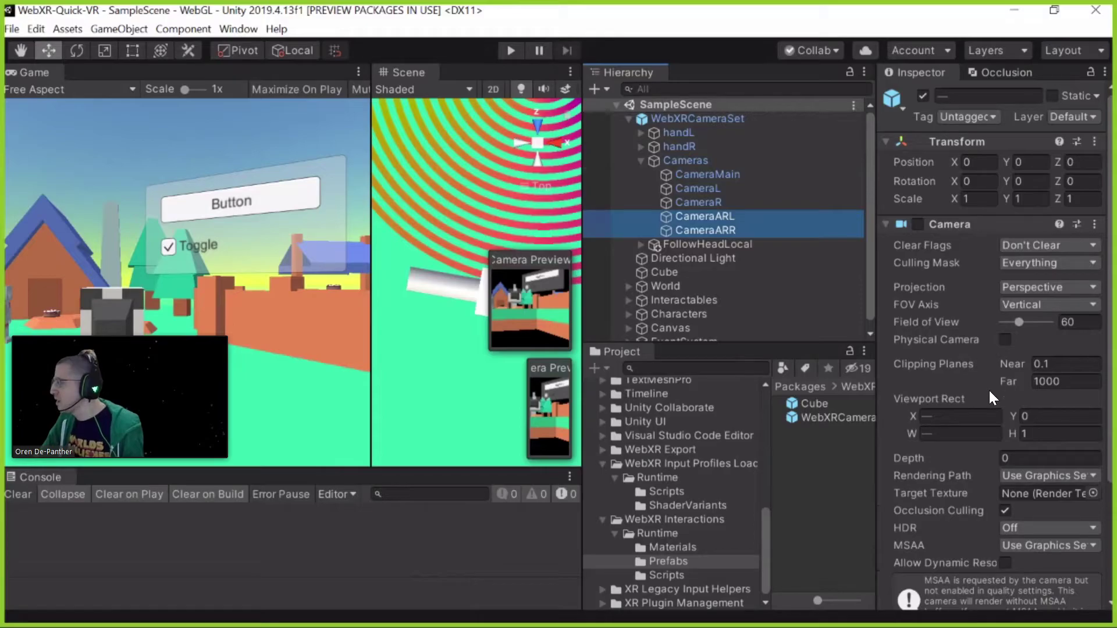
pyautogui.scroll(4, 1027, 260)
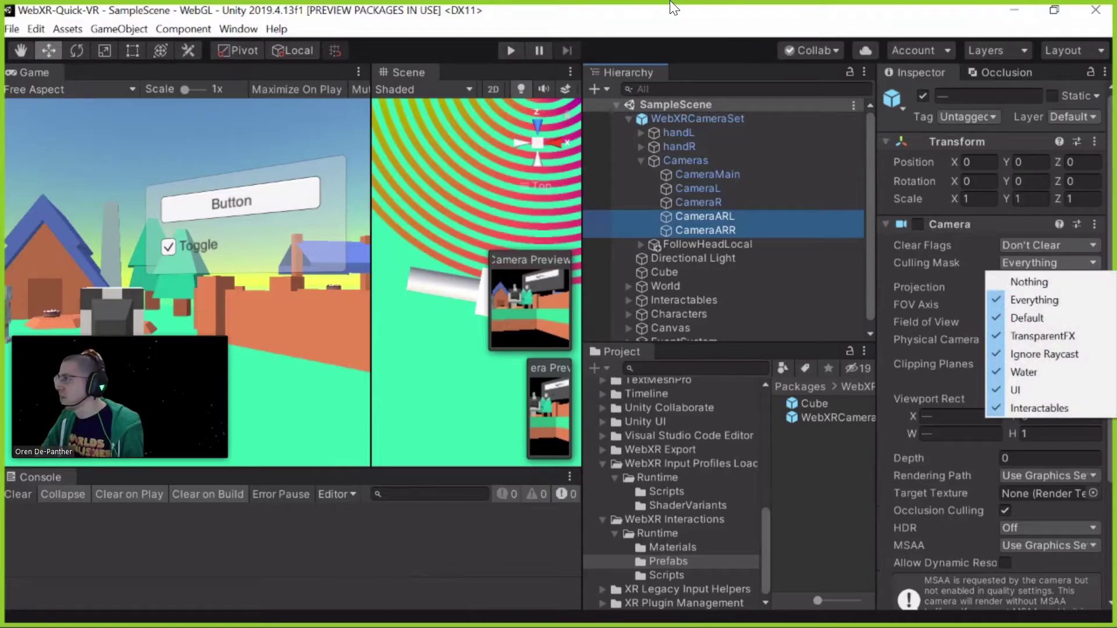
pyautogui.press('Escape')
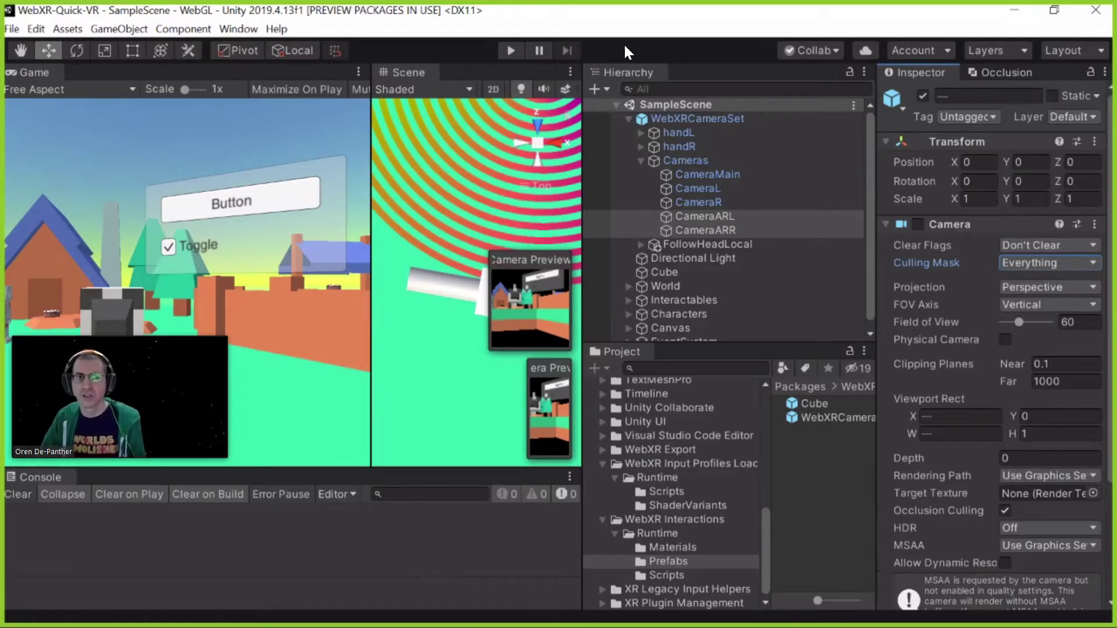
pyautogui.click(1014, 265)
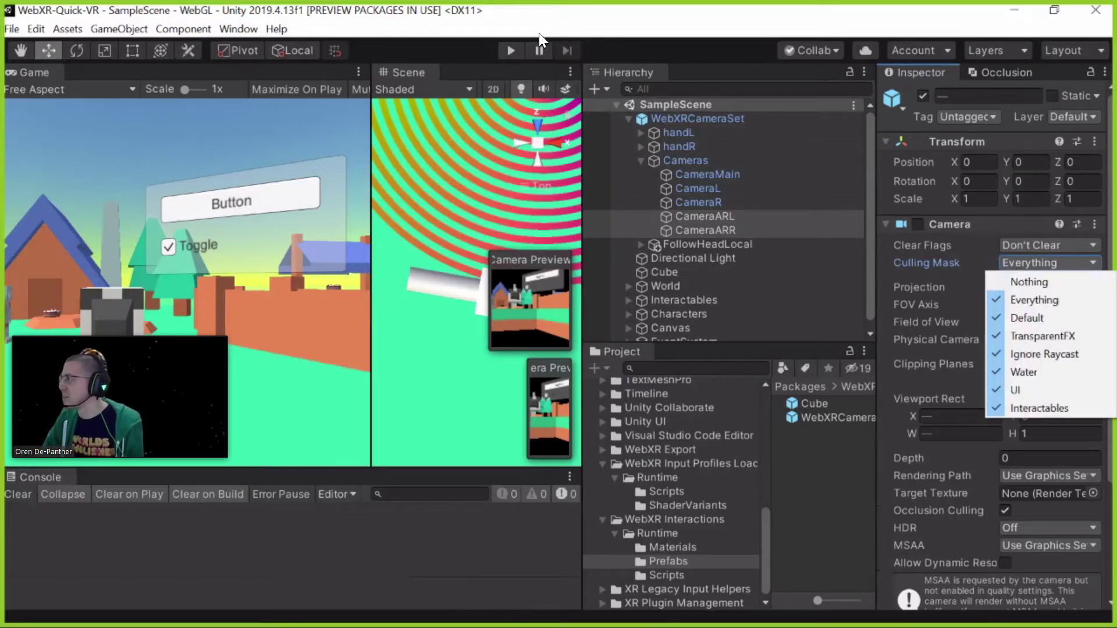
pyautogui.click(619, 70)
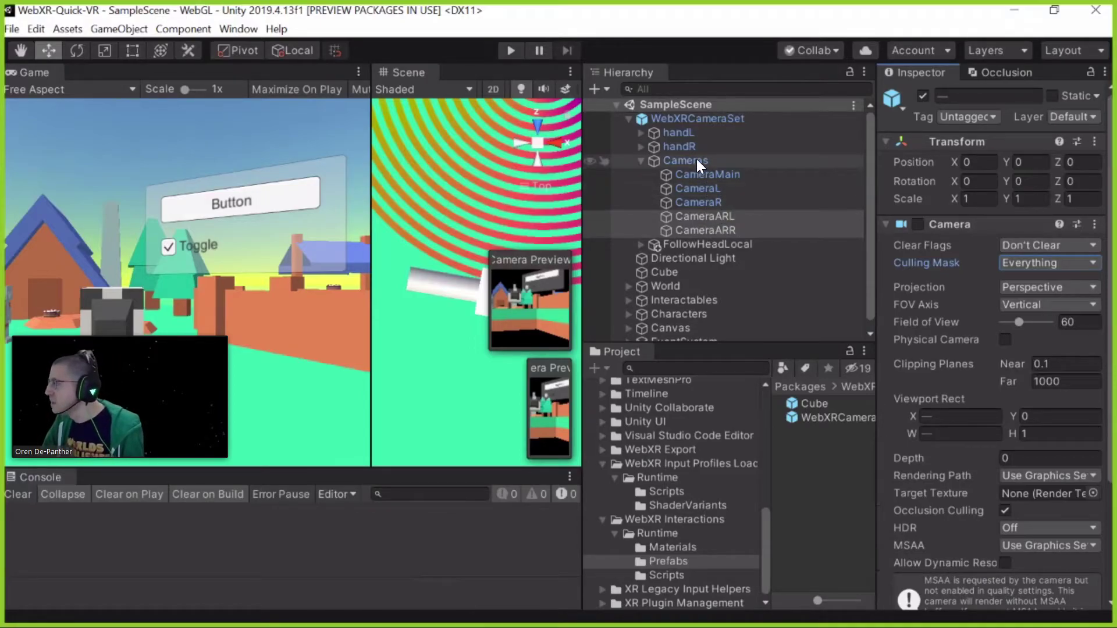
# Select Cameras, then open WebXR Export > Runtime > Scripts and view the WebXRCamera script
pyautogui.click(698, 188)
pyautogui.press('Left')
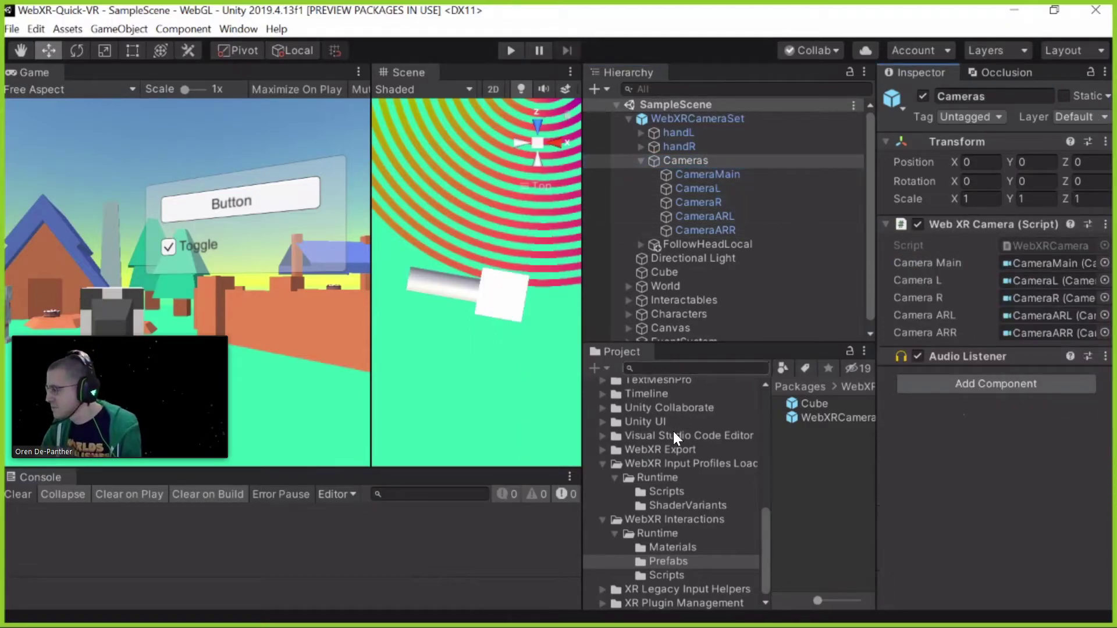
pyautogui.click(679, 496)
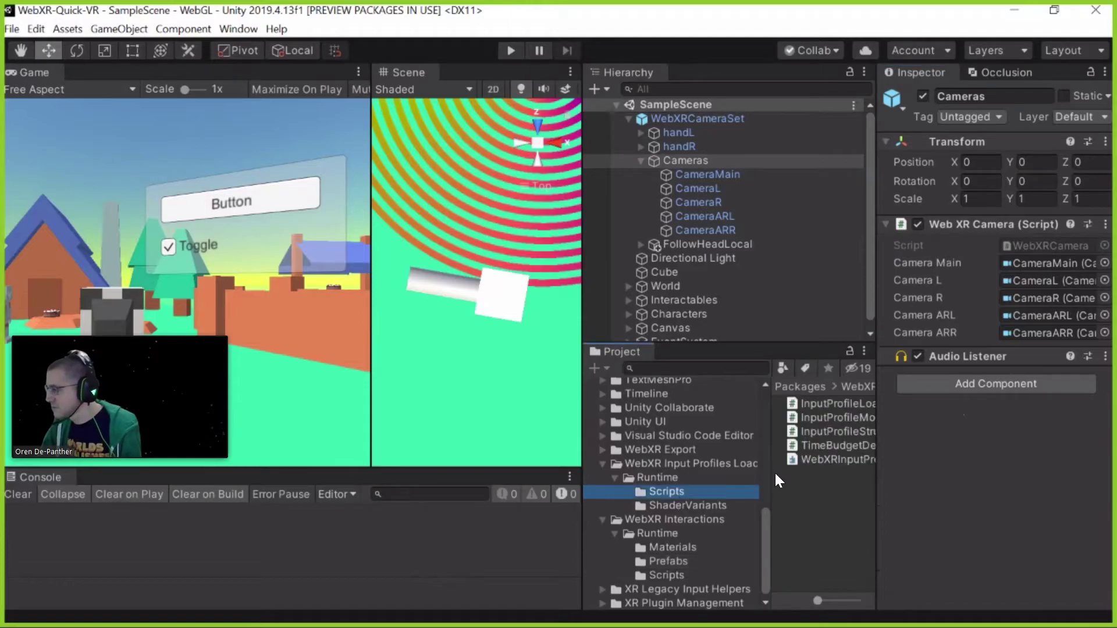
pyautogui.click(602, 449)
pyautogui.click(627, 477)
pyautogui.press('Right')
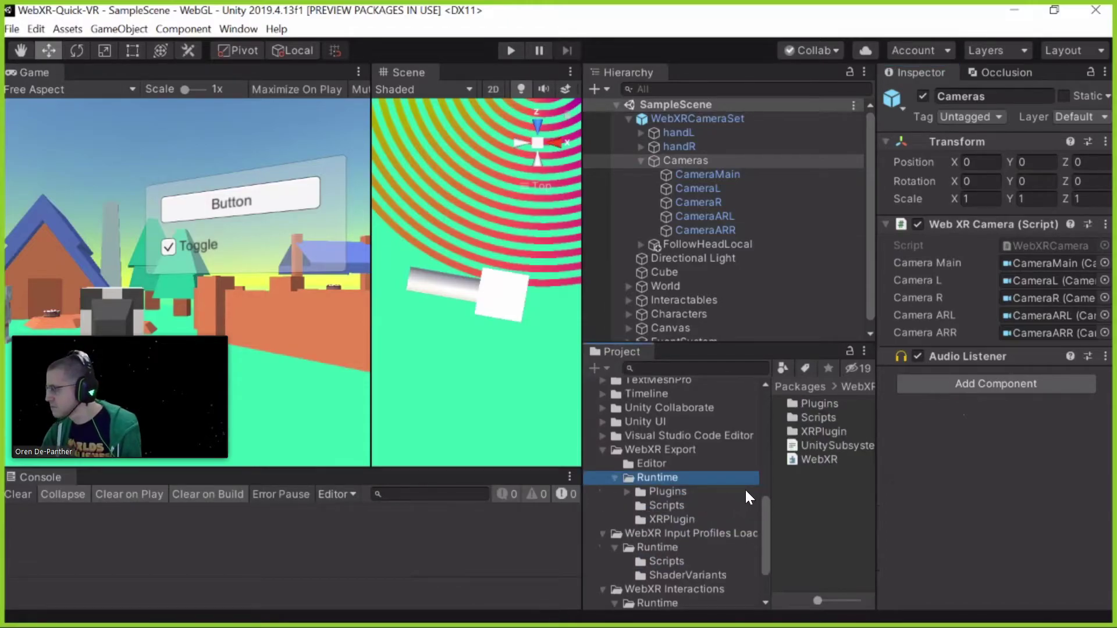
pyautogui.doubleClick(818, 418)
pyautogui.click(830, 403)
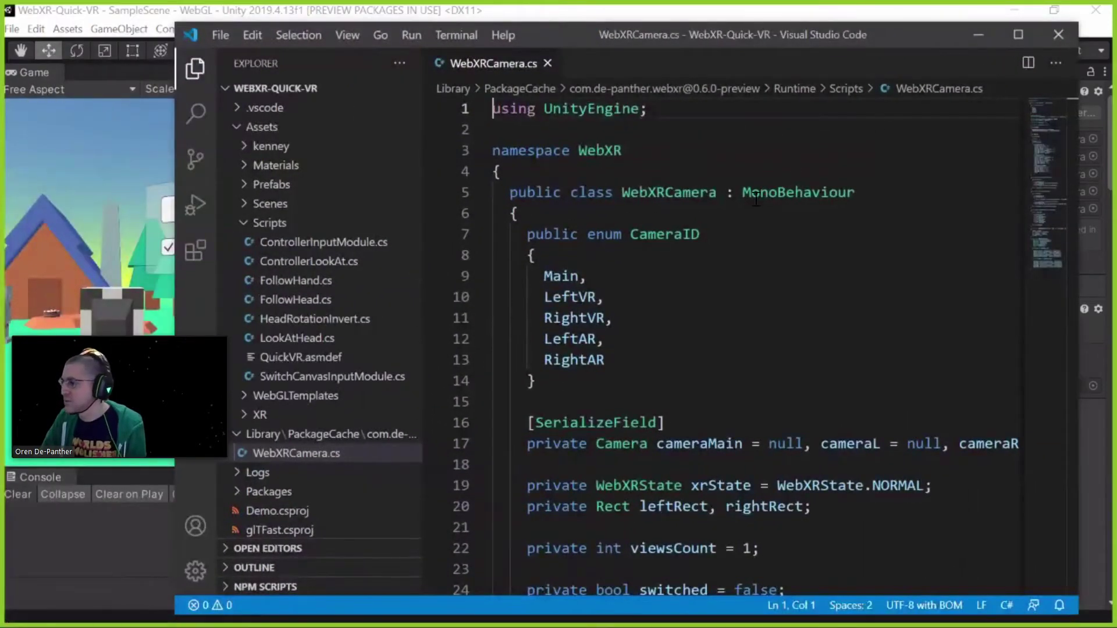
# Maximize VS Code and scroll WebXRCamera.cs down to highlight GetLocalRotation
pyautogui.click(1018, 34)
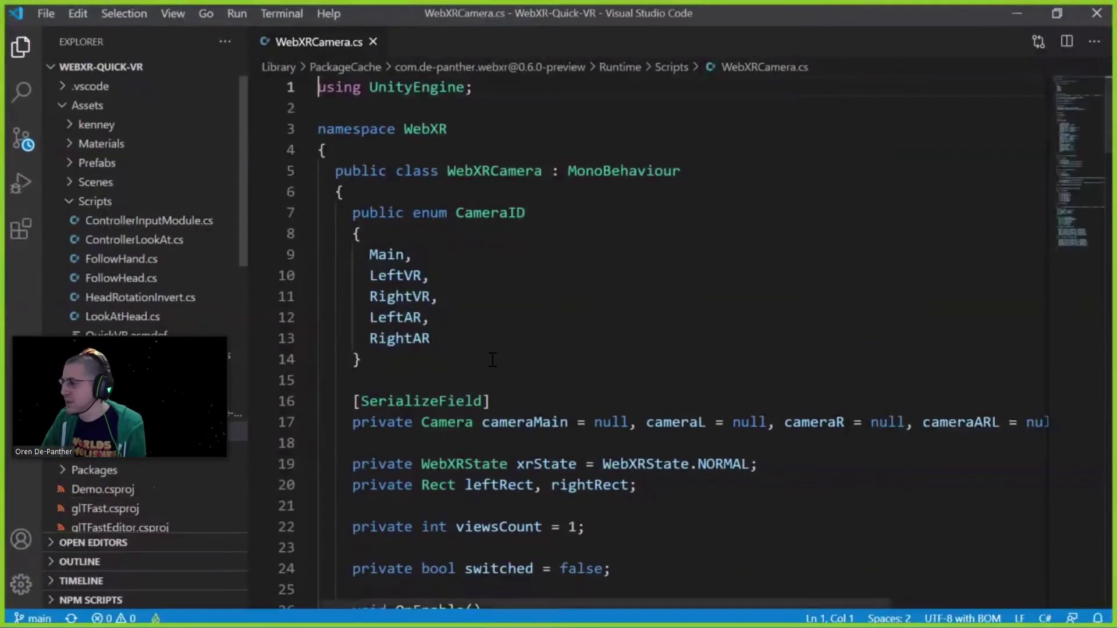
pyautogui.scroll(-6, 492, 360)
pyautogui.scroll(-12, 492, 359)
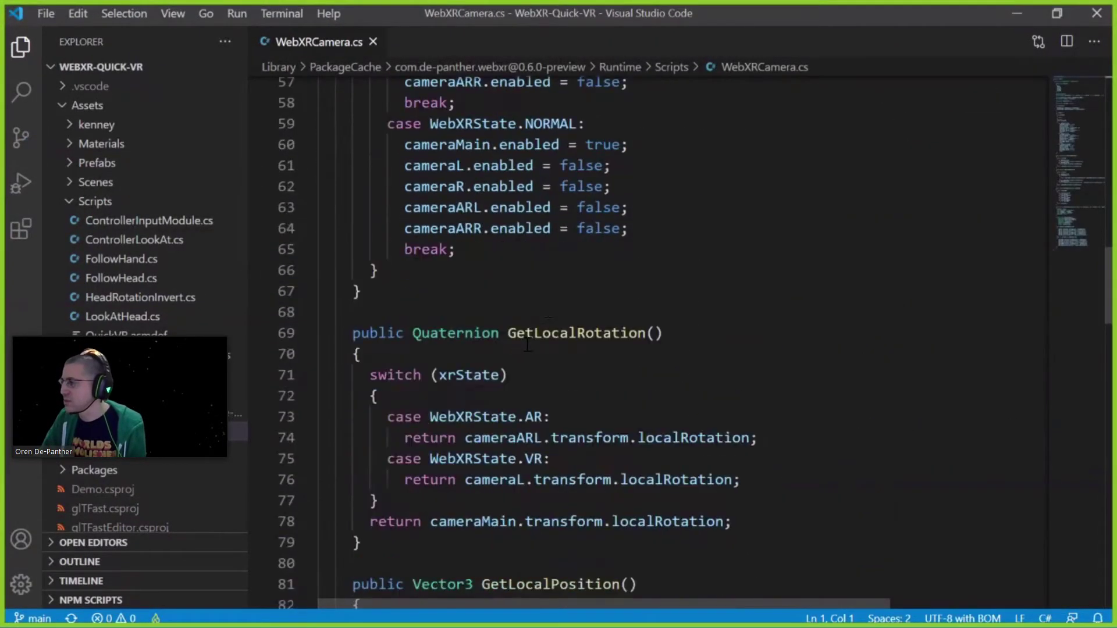
pyautogui.scroll(-2, 578, 210)
pyautogui.doubleClick(562, 204)
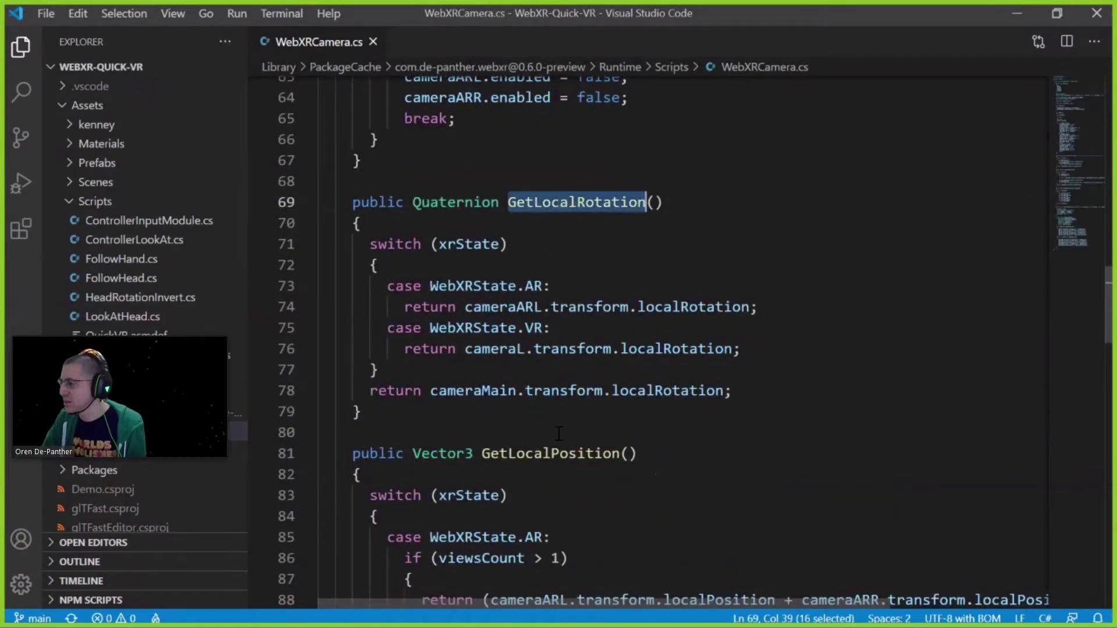
# Highlight GetLocalPosition, scroll back up, and return to Unity
pyautogui.click(551, 451)
pyautogui.scroll(-2, 540, 312)
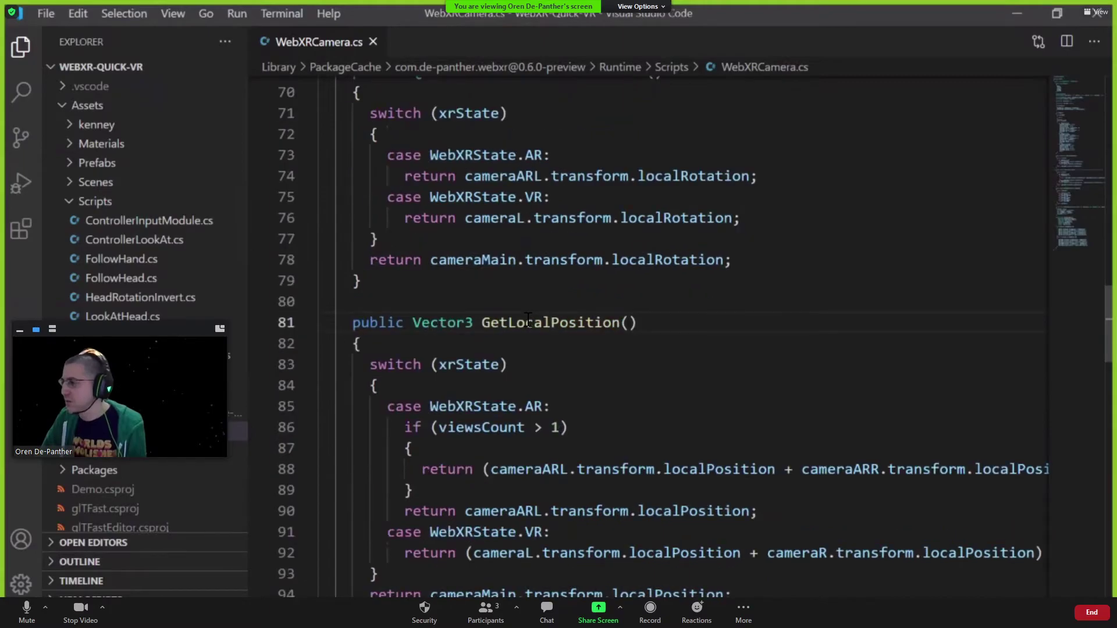
pyautogui.press('Left')
pyautogui.press('Left')
pyautogui.press('Left')
pyautogui.hotkey('ctrl', 'd')
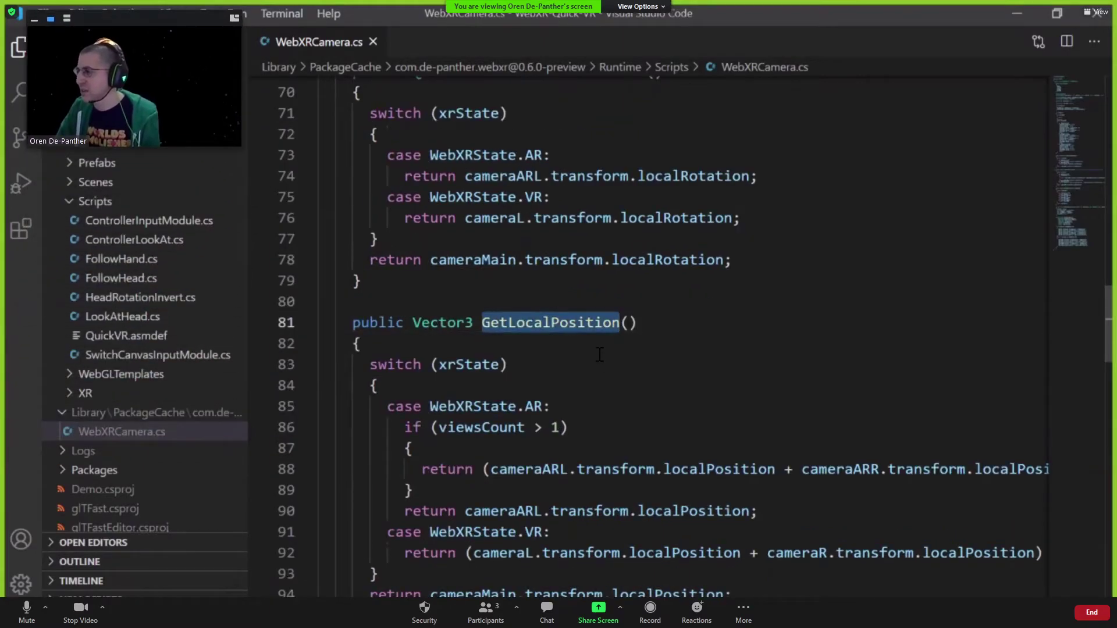
pyautogui.scroll(1, 582, 360)
pyautogui.scroll(2, 548, 357)
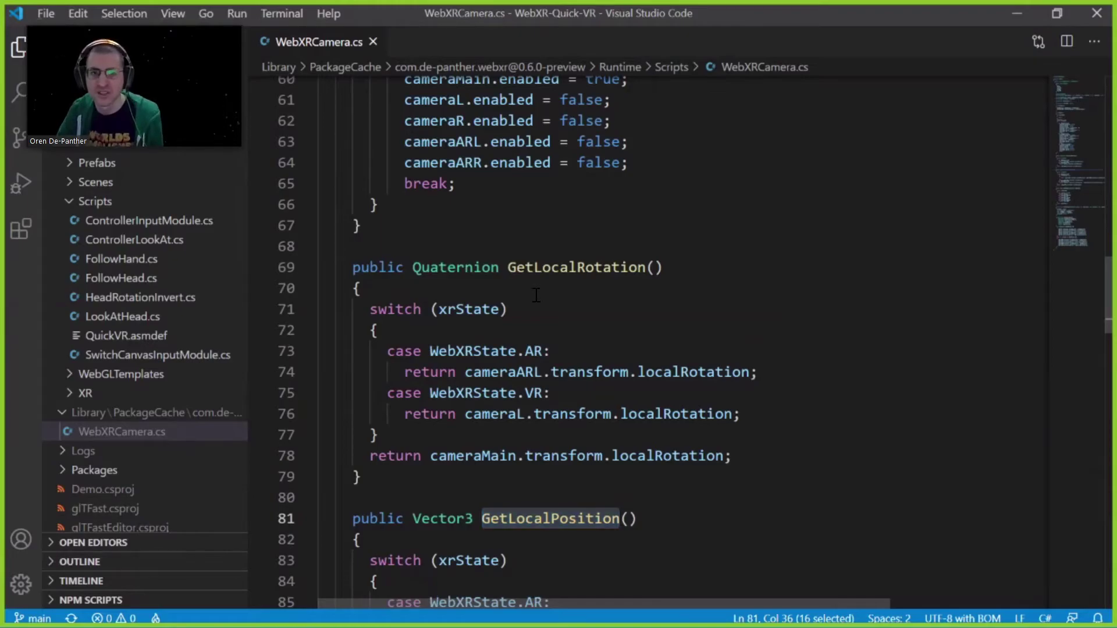
pyautogui.hotkey('alt', 'Tab')
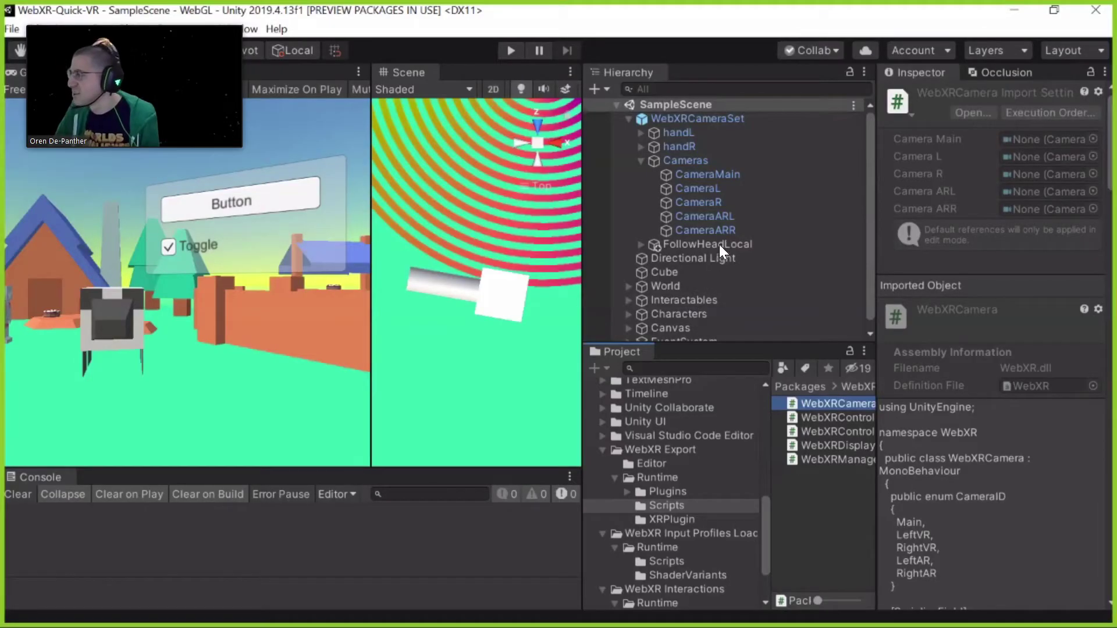
# Collapse Cameras and select FollowHeadLocal in the Hierarchy
pyautogui.click(710, 179)
pyautogui.press('Left')
pyautogui.press('Left')
pyautogui.click(710, 179)
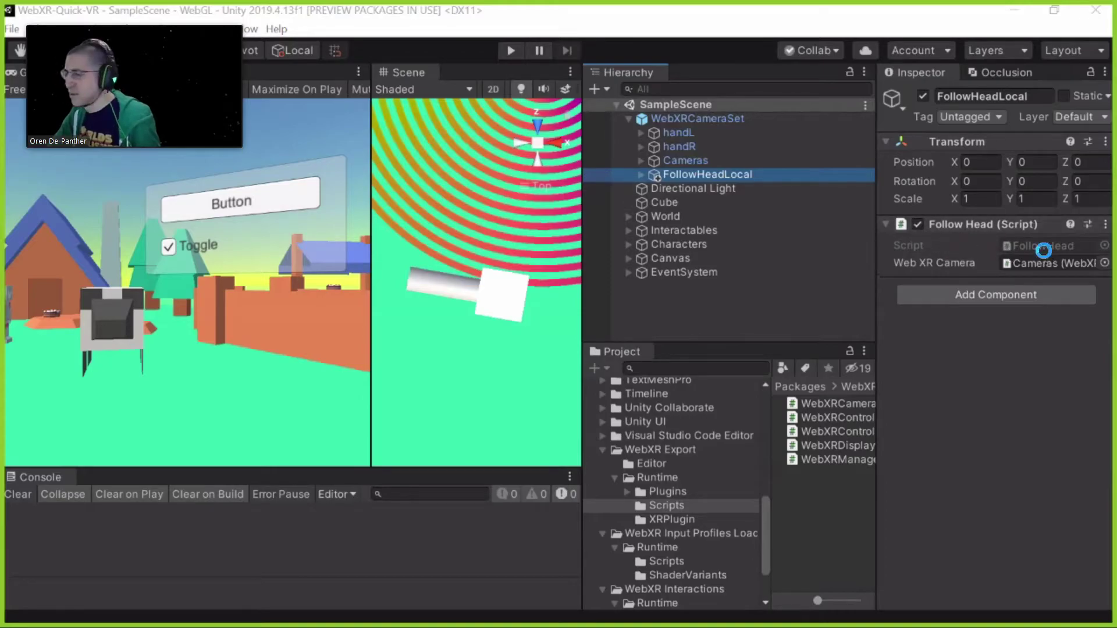
# Search the Project for 'follow' and open the FollowHead script
pyautogui.click(690, 367)
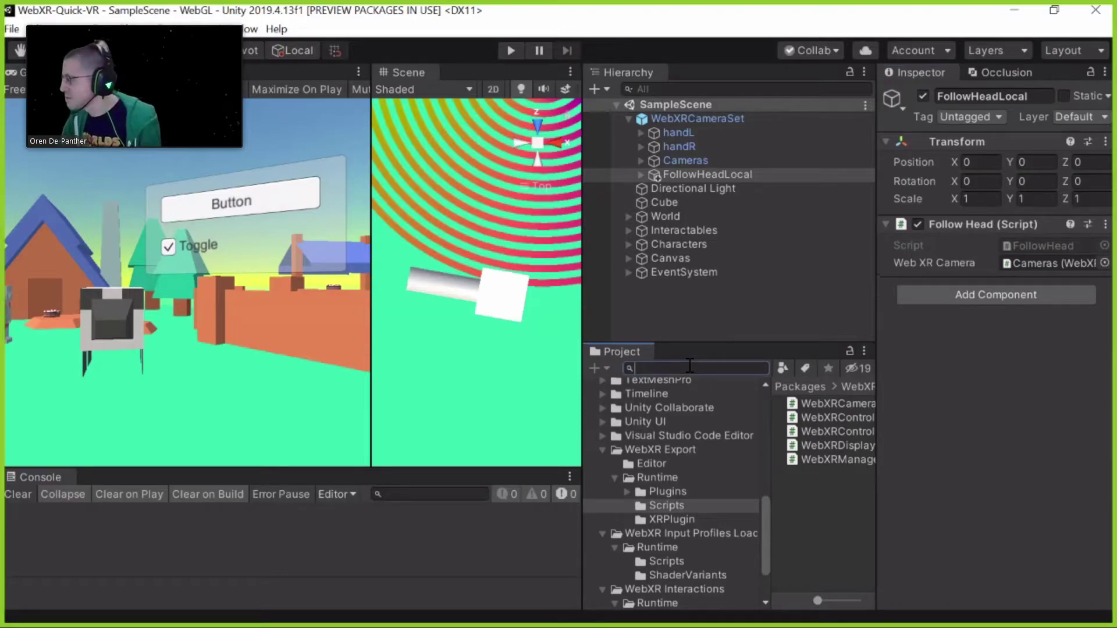
pyautogui.write('follow')
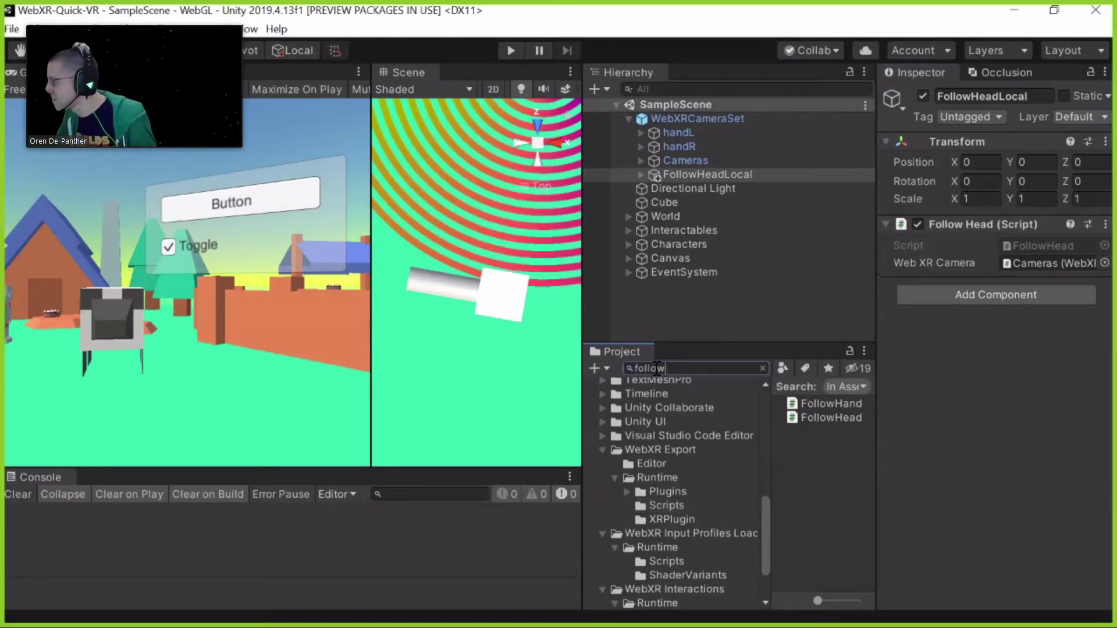
pyautogui.click(833, 416)
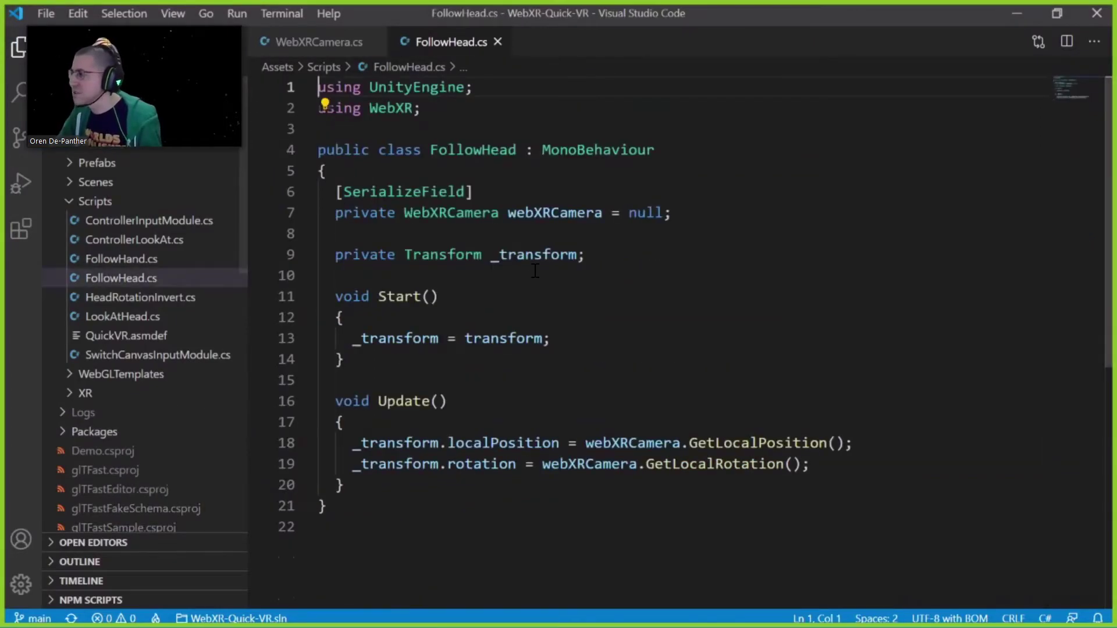
# Highlight every use of the WebXRCamera field in FollowHead.cs
pyautogui.click(500, 296)
pyautogui.click(465, 213)
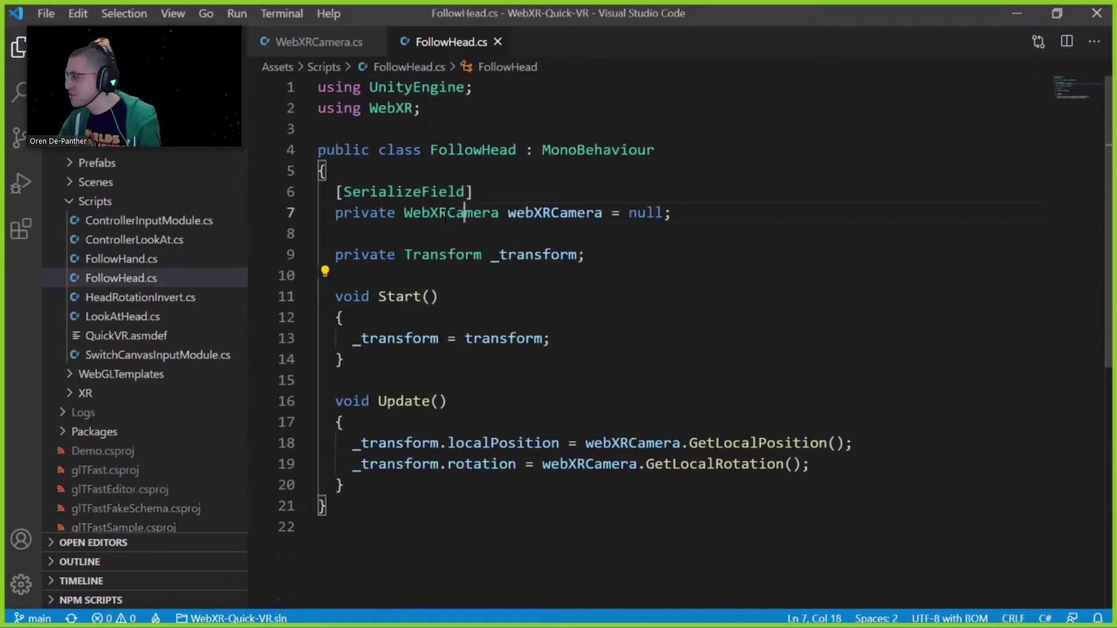
pyautogui.doubleClick(445, 214)
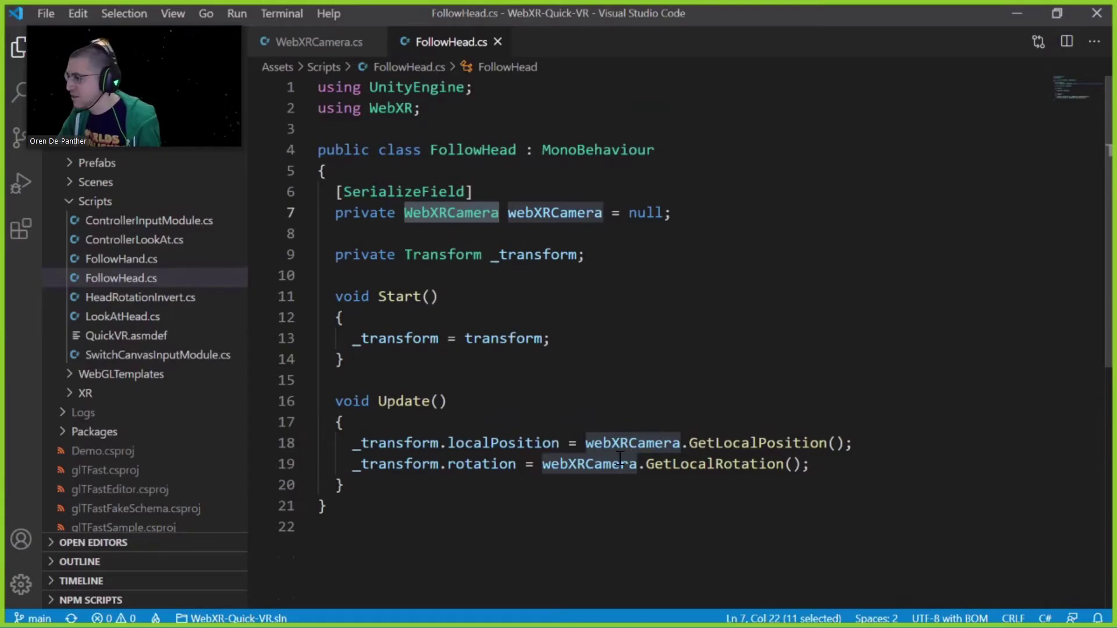
pyautogui.click(453, 424)
# Inspect localPosition and rotation from GetLocalPosition/GetLocalRotation on lines 18–19, then return to Unity
pyautogui.doubleClick(503, 443)
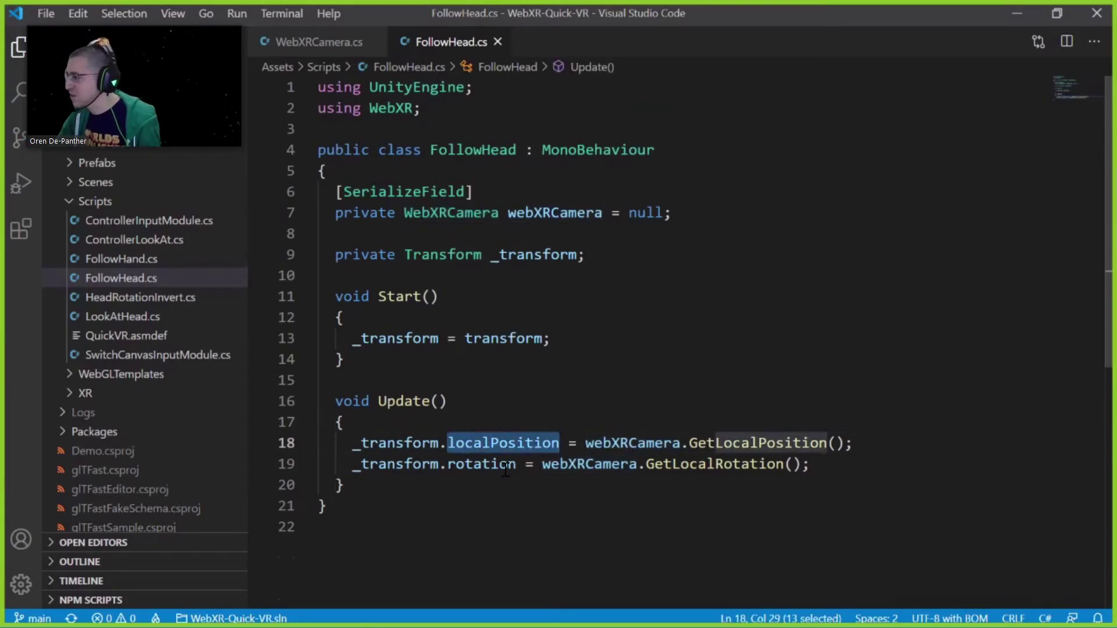
pyautogui.doubleClick(505, 465)
pyautogui.click(533, 443)
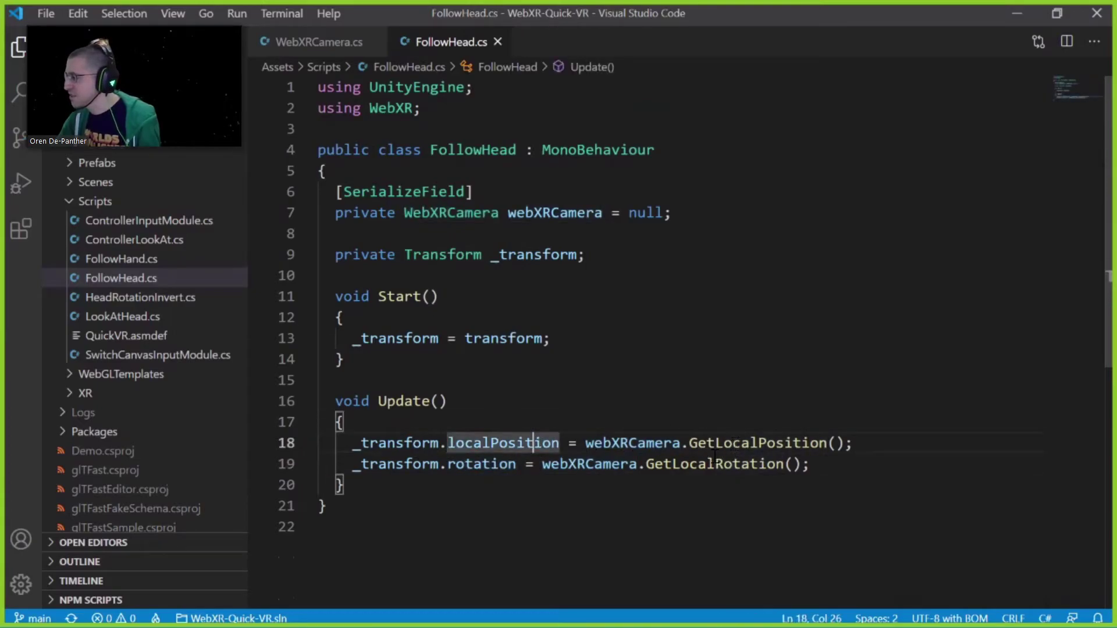
pyautogui.click(697, 449)
pyautogui.press('Down')
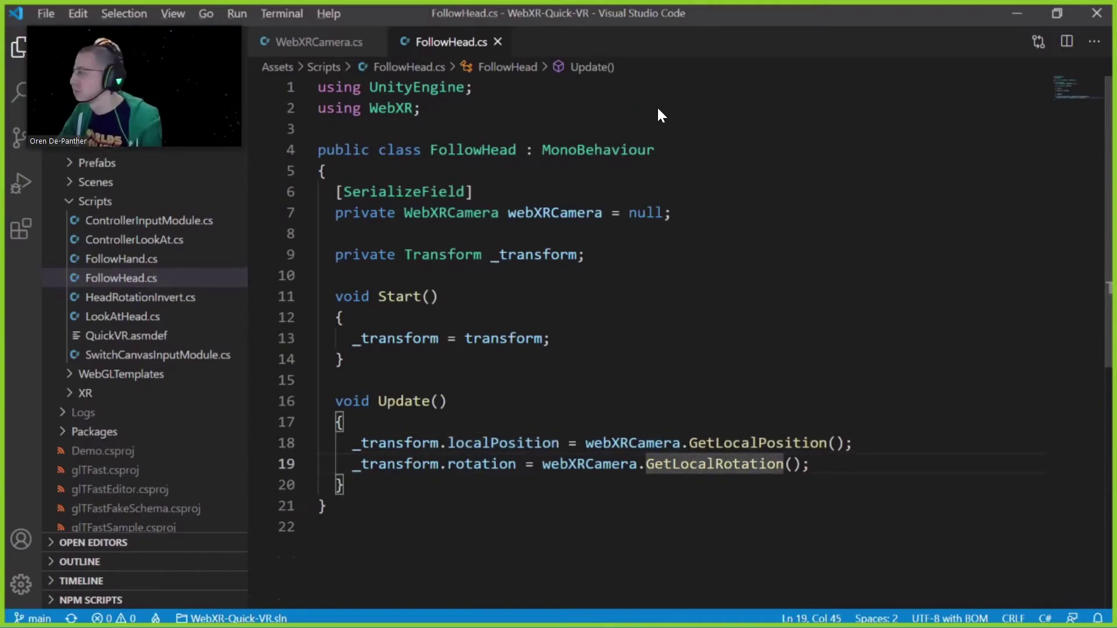
pyautogui.hotkey('alt', 'Tab')
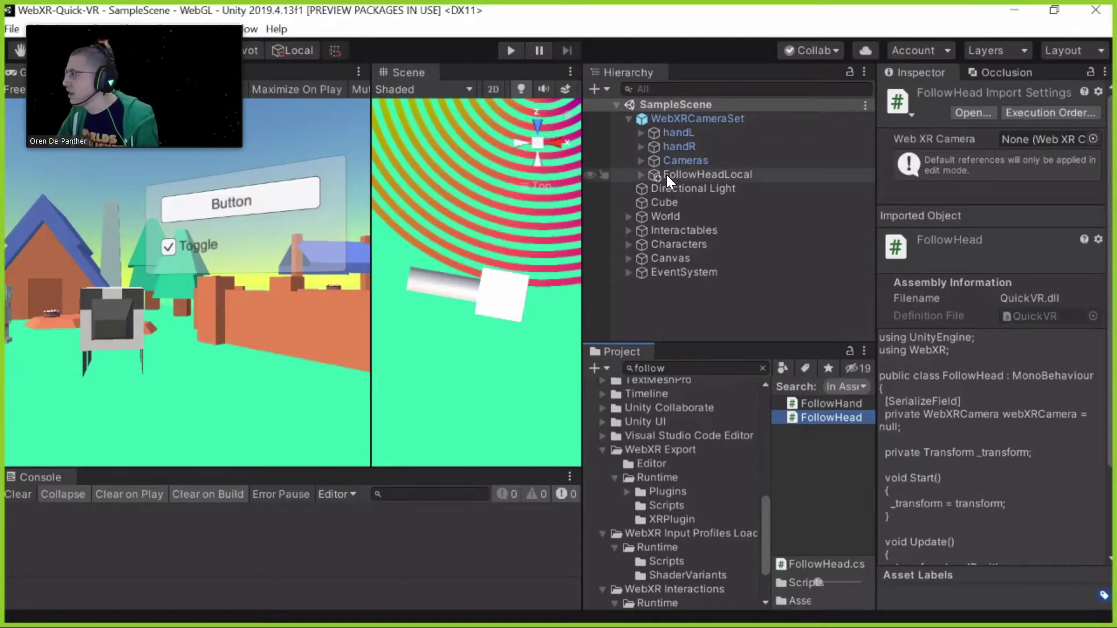
# Inspect FollowHandLeft under FollowHeadLocal, then select and frame advancedCharacter under Characters
pyautogui.click(640, 175)
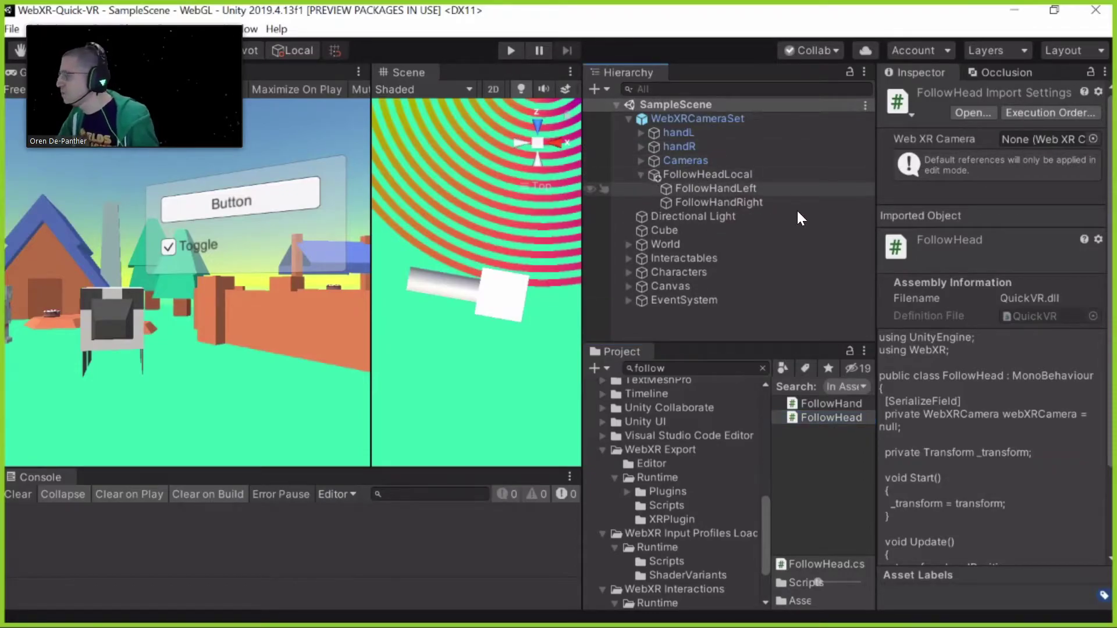
pyautogui.click(774, 189)
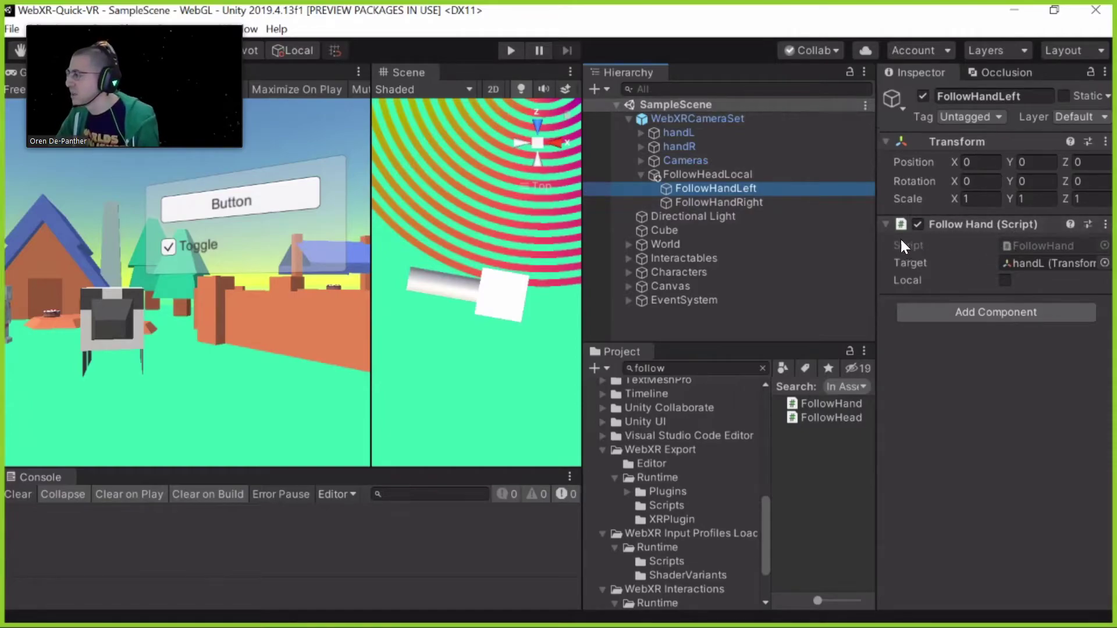
pyautogui.click(629, 272)
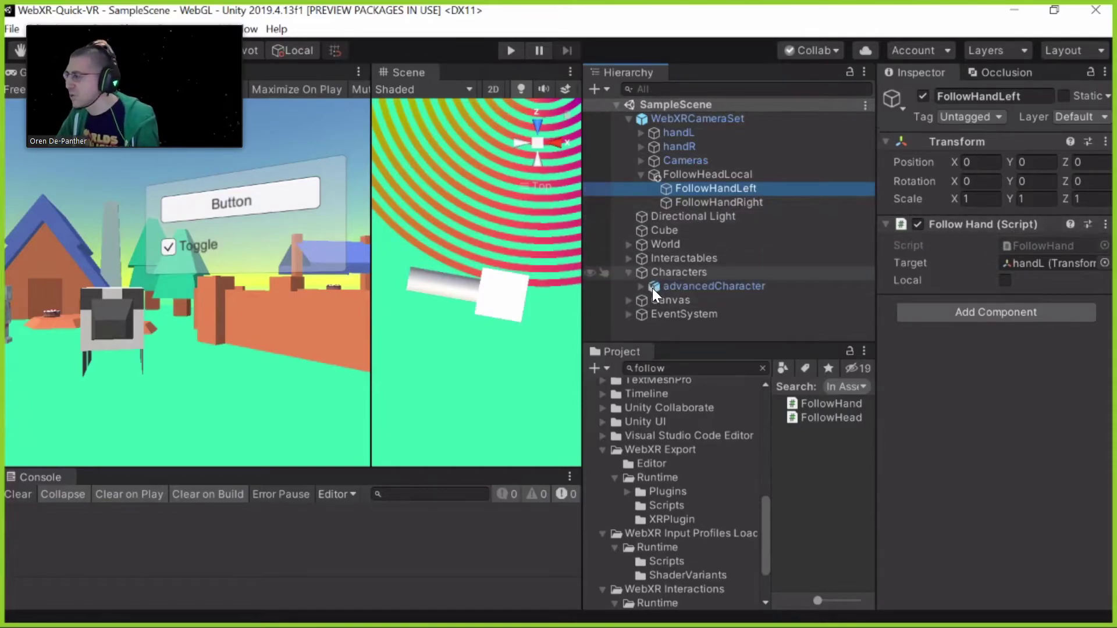
pyautogui.click(687, 285)
pyautogui.press('f')
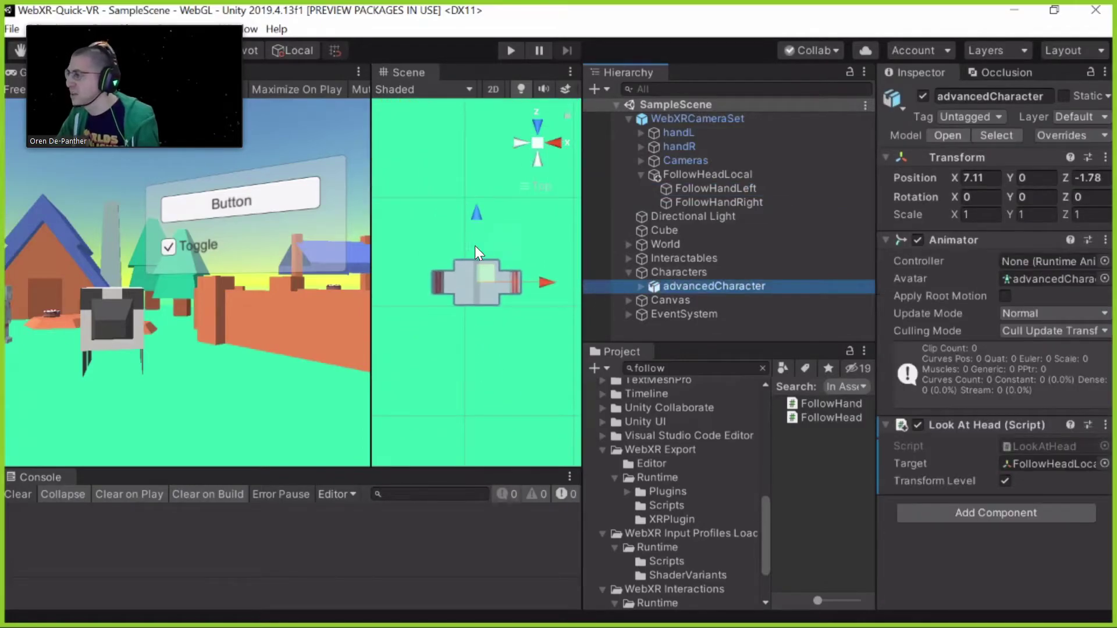
# Orbit around the character, toggle isometric front view and back, and expand advancedCharacter
pyautogui.keyDown('alt'); pyautogui.moveTo(474, 246); pyautogui.dragTo(554, 266); pyautogui.keyUp('alt')
pyautogui.click(537, 141)
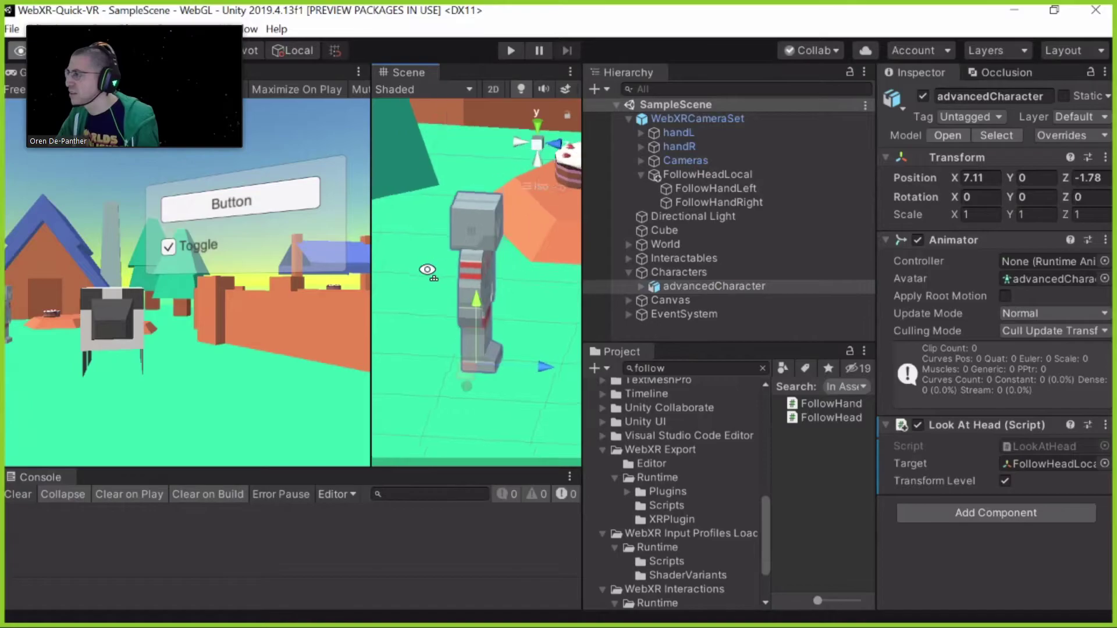
pyautogui.click(540, 141)
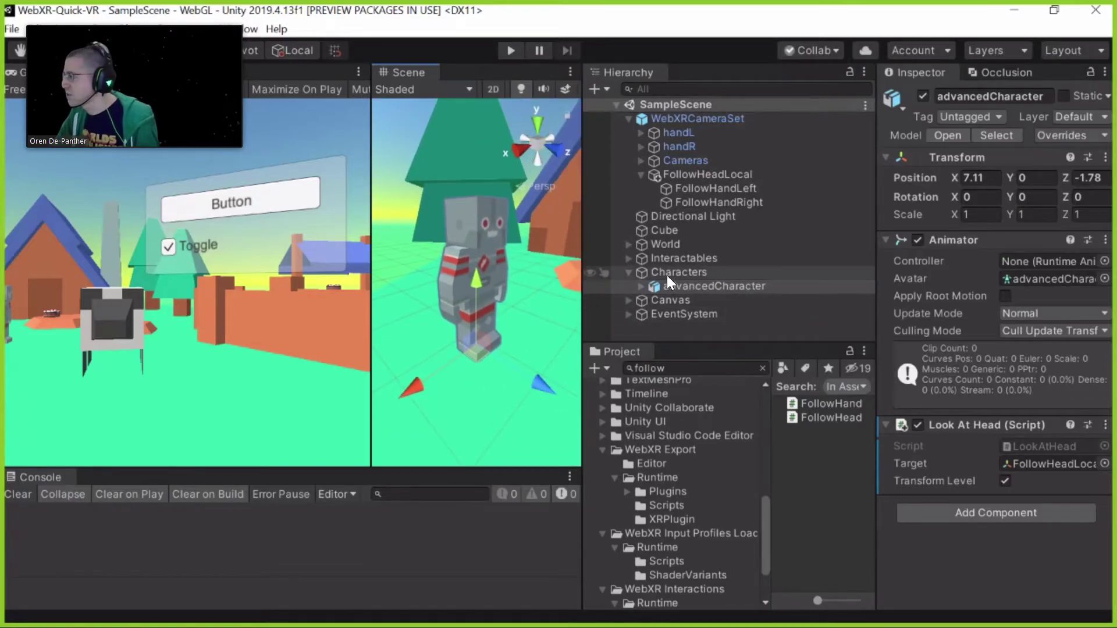
pyautogui.click(640, 286)
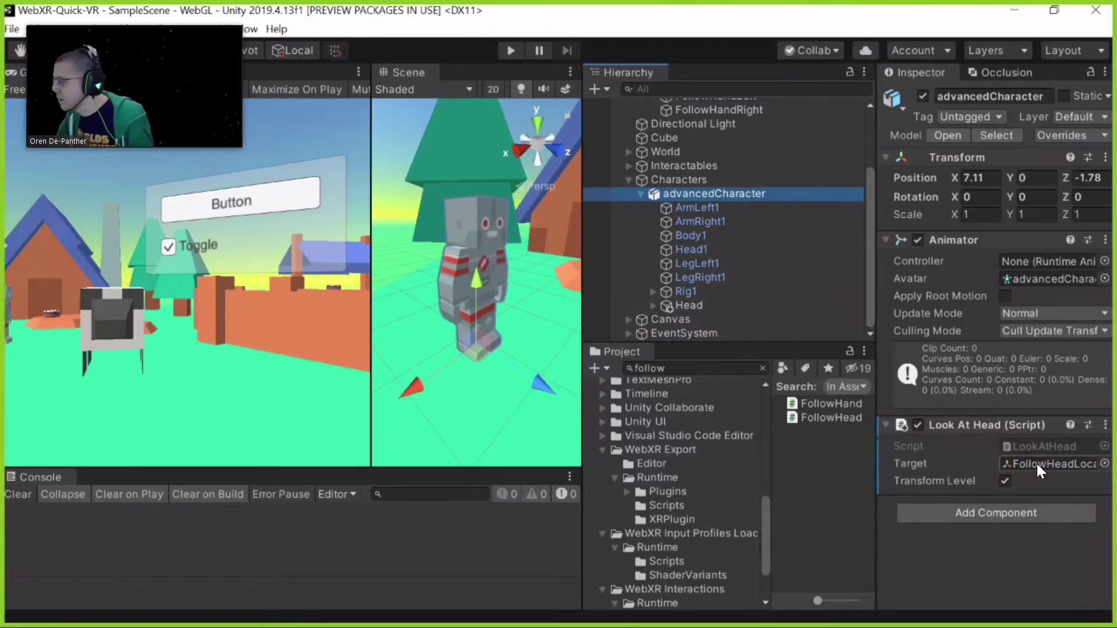
# View FollowHand's code, clear the search, and open LookAtHead from Assets > Scripts
pyautogui.click(811, 402)
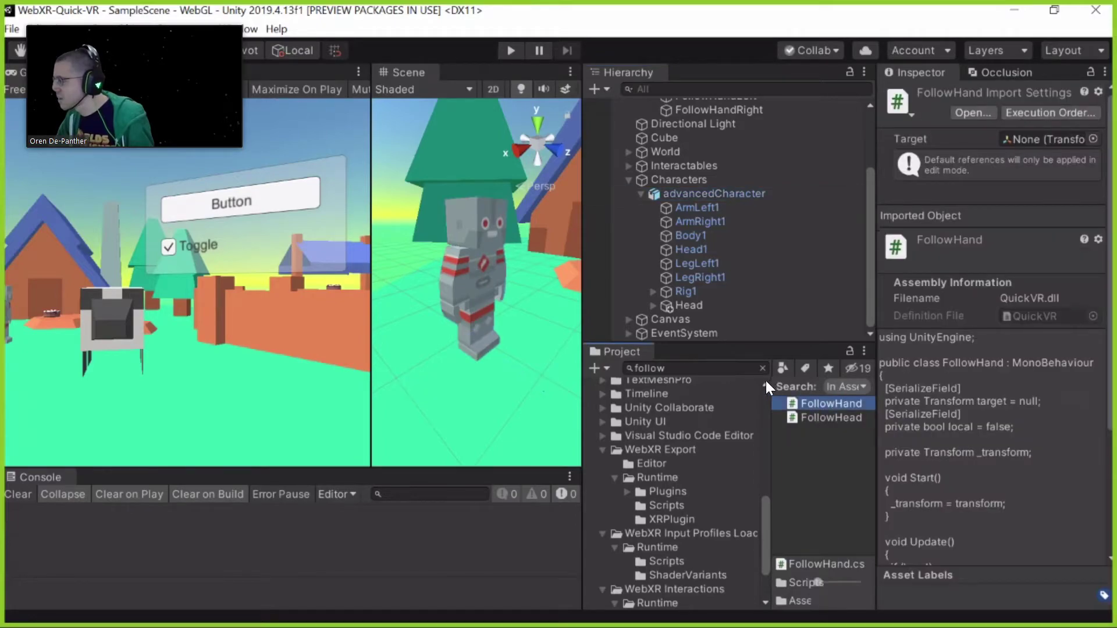
pyautogui.click(762, 367)
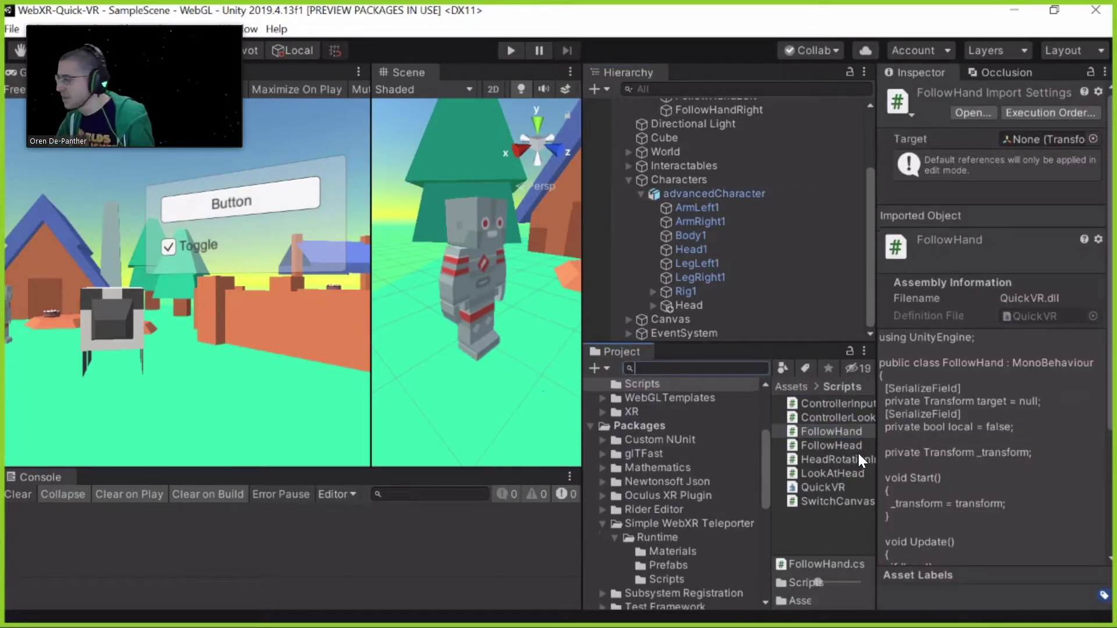
pyautogui.doubleClick(843, 474)
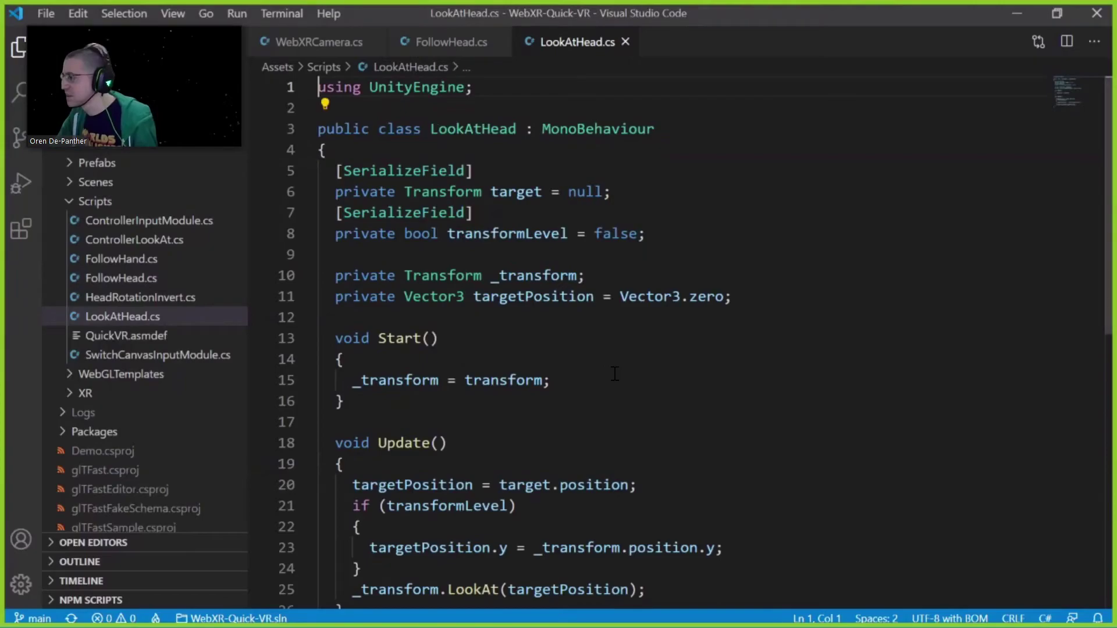
pyautogui.scroll(-3, 615, 373)
pyautogui.click(472, 393)
pyautogui.scroll(2, 511, 252)
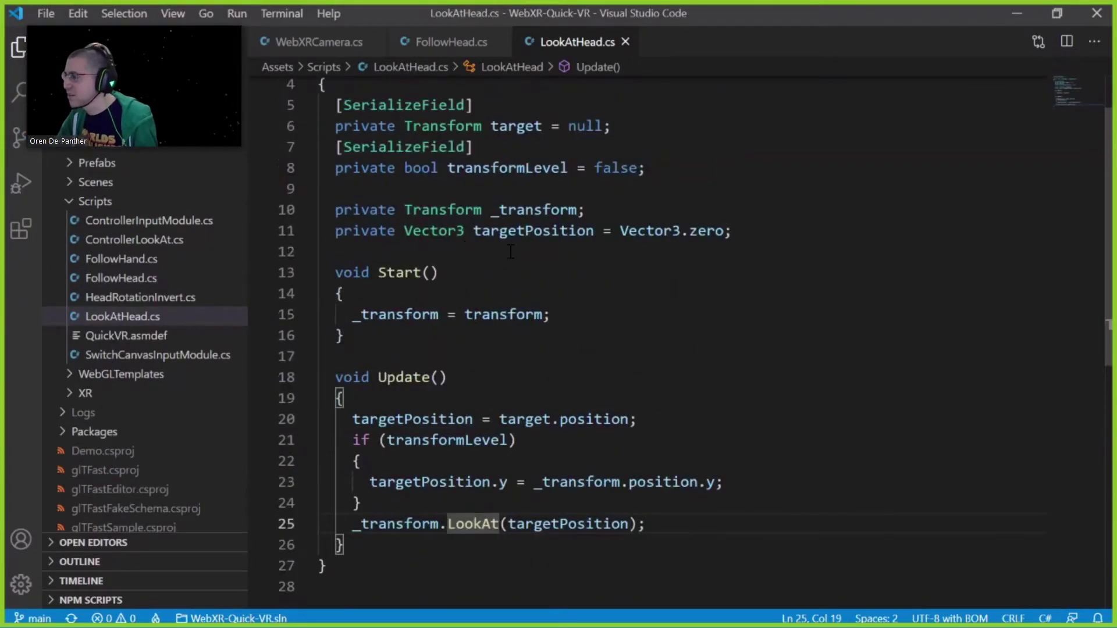
pyautogui.scroll(1, 511, 252)
pyautogui.scroll(-2, 523, 379)
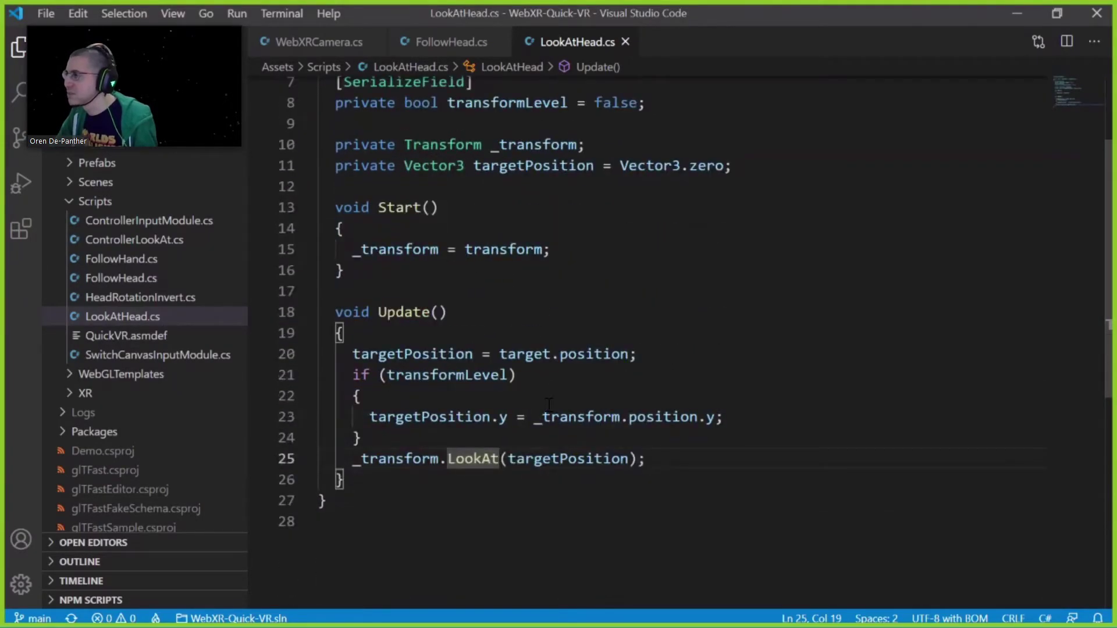
pyautogui.scroll(2, 531, 334)
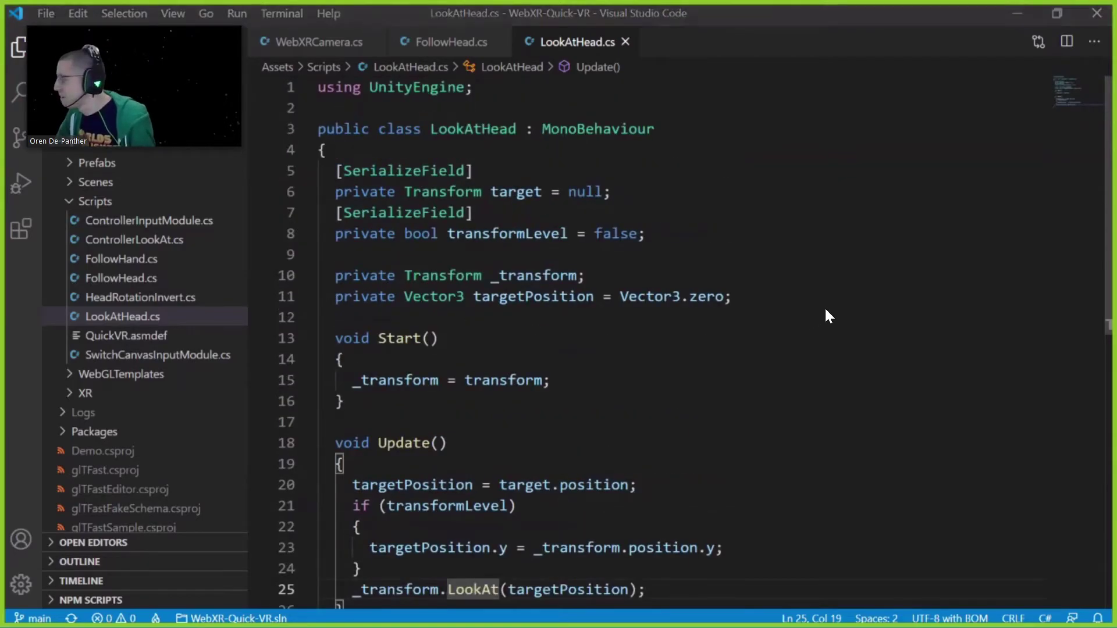
pyautogui.hotkey('alt', 'Tab')
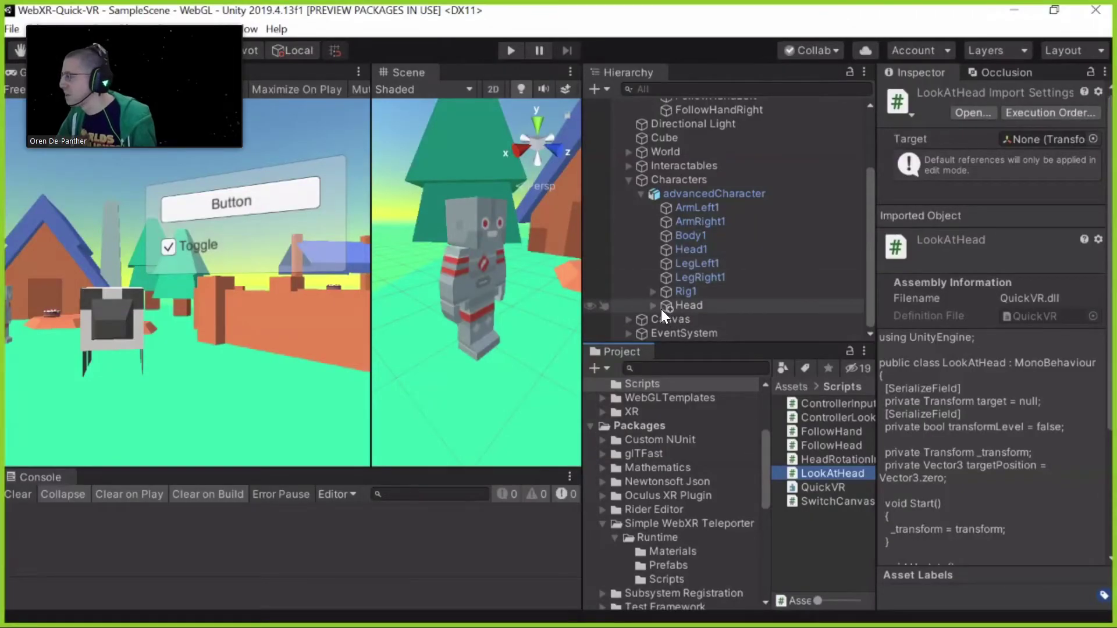
# Expand the character's Head and step through FollowHandLeft and FollowHandRight
pyautogui.click(657, 307)
pyautogui.press('Right')
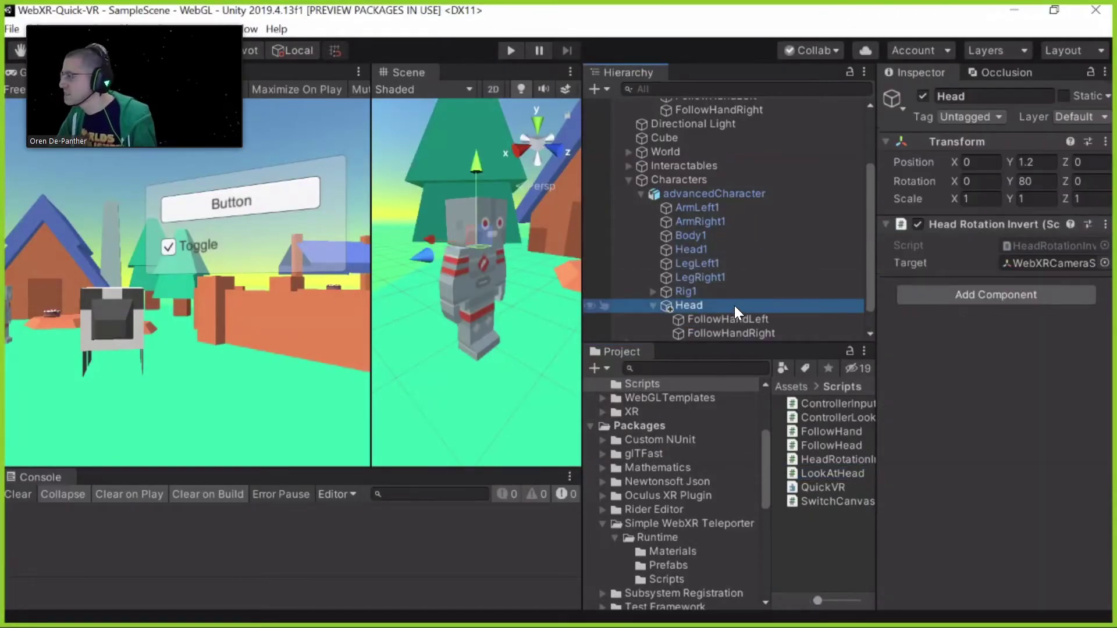
pyautogui.press('Down')
pyautogui.scroll(-1, 734, 305)
pyautogui.press('Down')
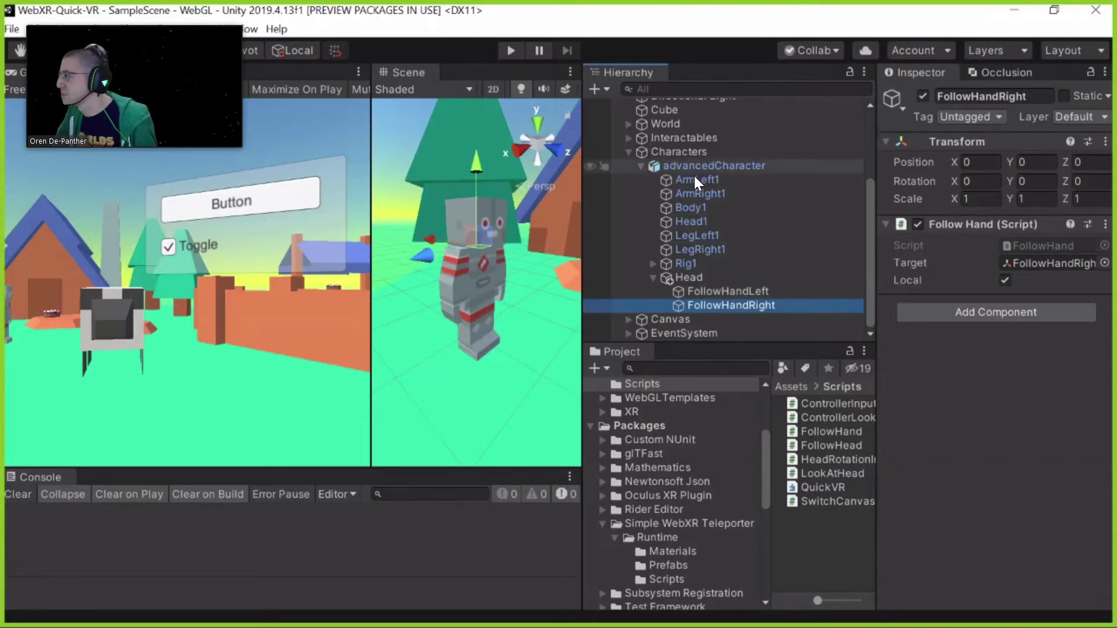
pyautogui.scroll(3, 698, 192)
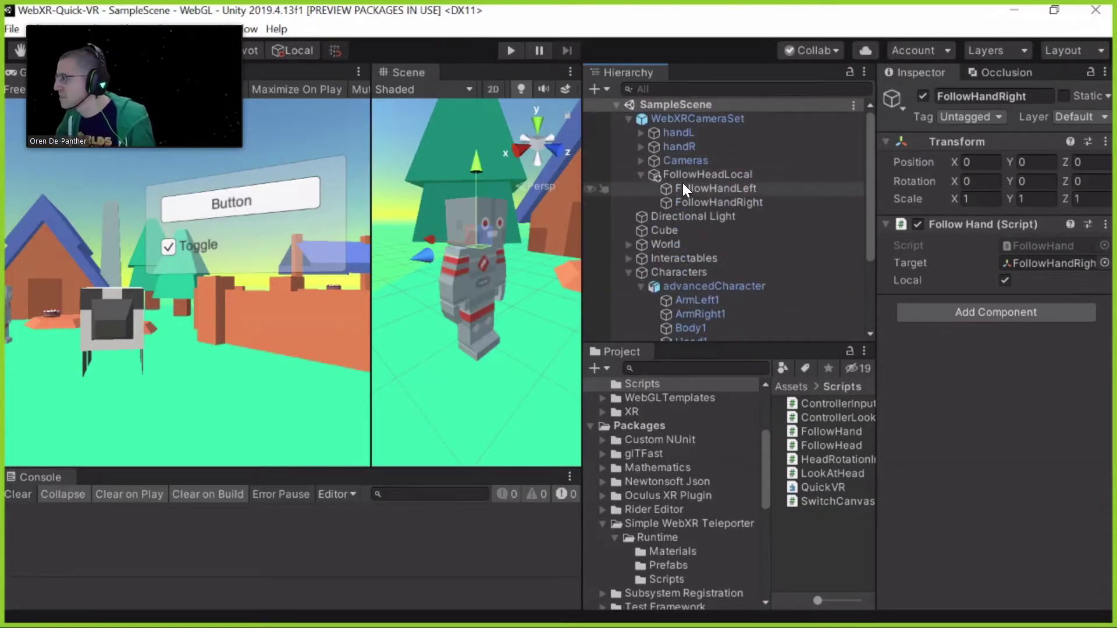
# Collapse FollowHeadLocal, expand handL, and inspect its ControllerCamera
pyautogui.click(641, 174)
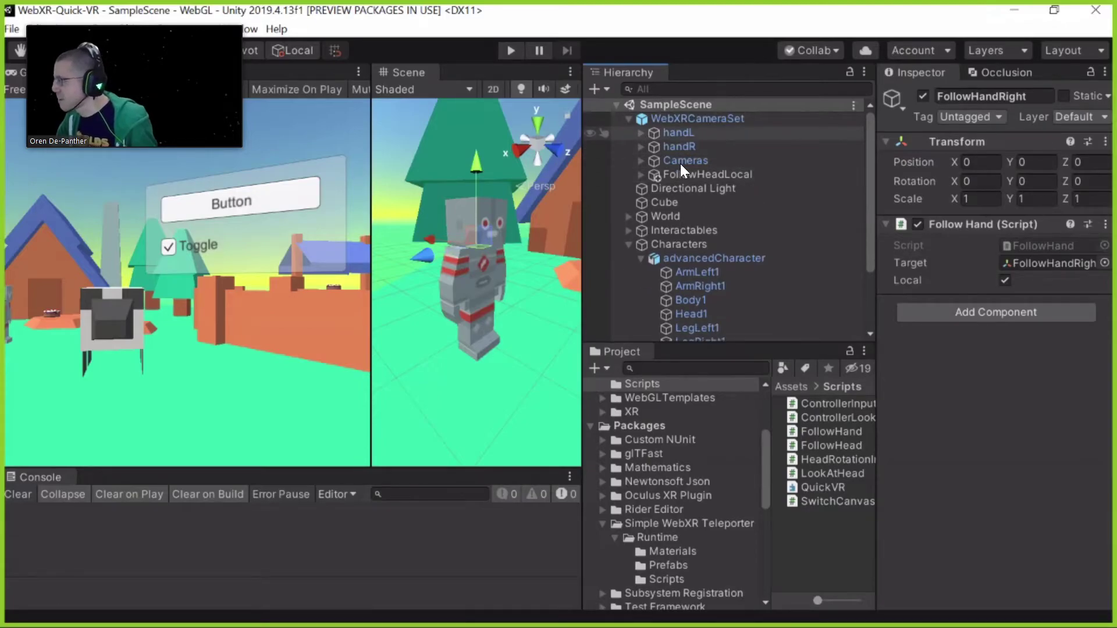
pyautogui.click(641, 133)
pyautogui.click(668, 178)
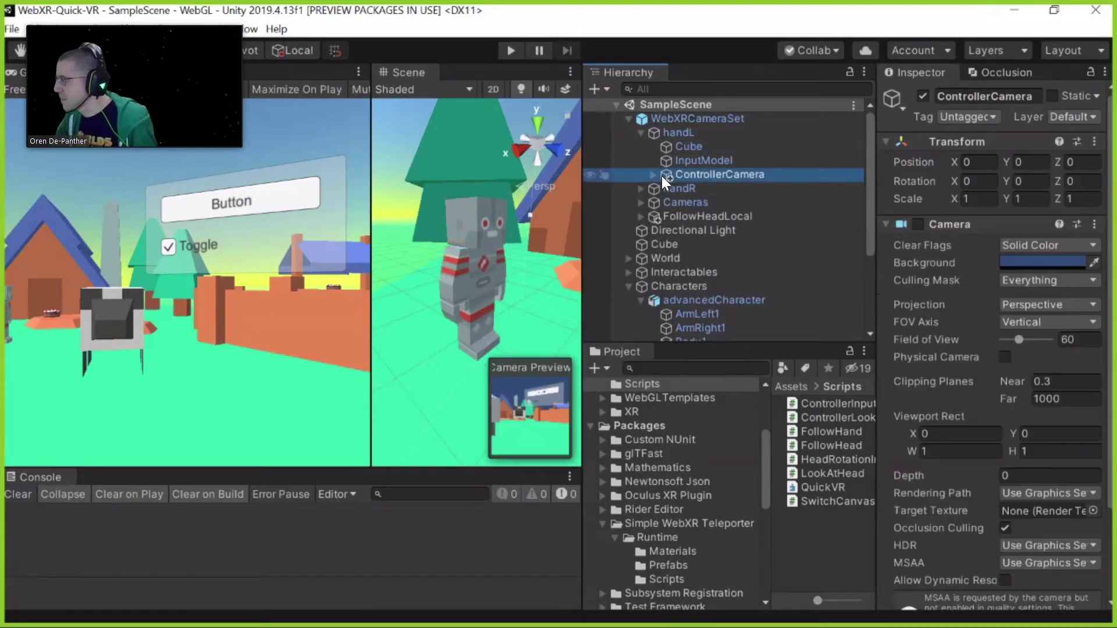
# Collapse Characters and orbit the Scene view toward the Button and Toggle canvas
pyautogui.click(629, 286)
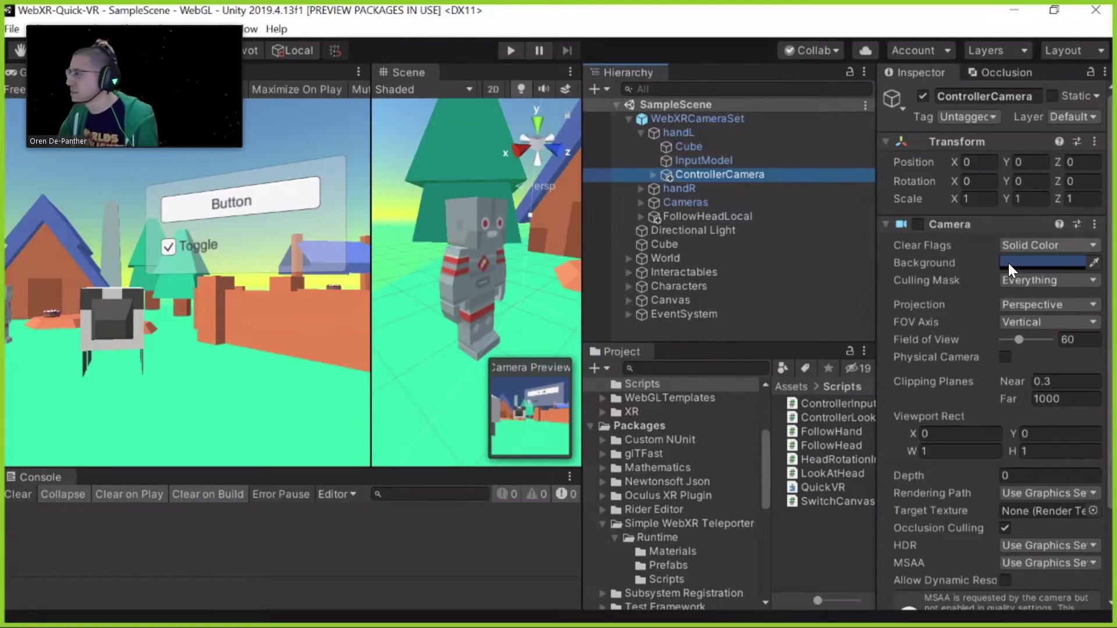
pyautogui.scroll(-3, 960, 272)
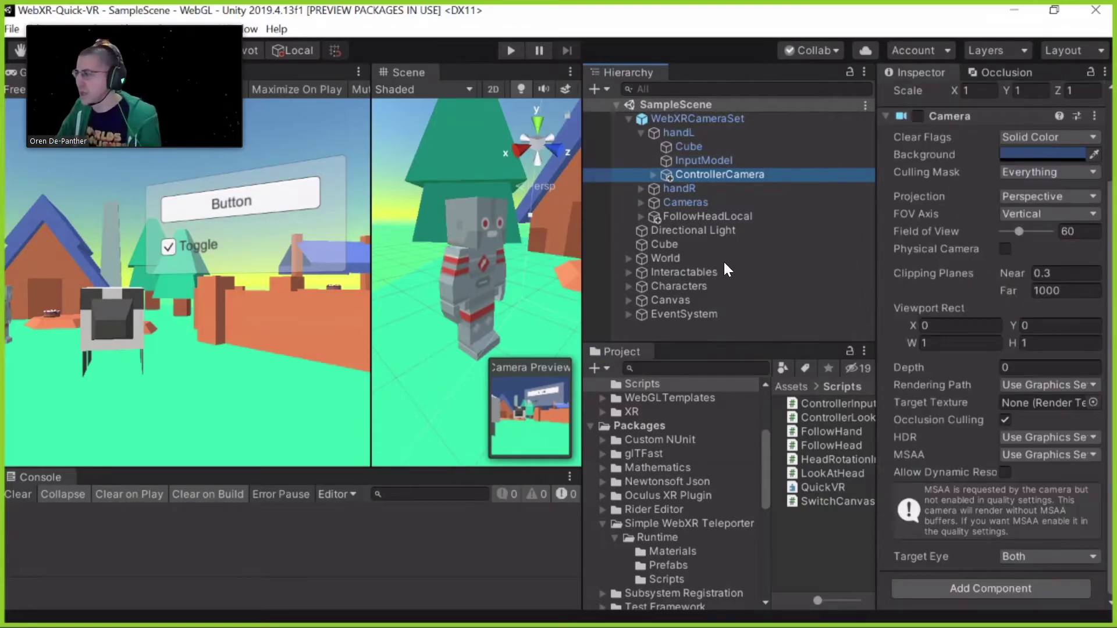
pyautogui.scroll(-6, 414, 354)
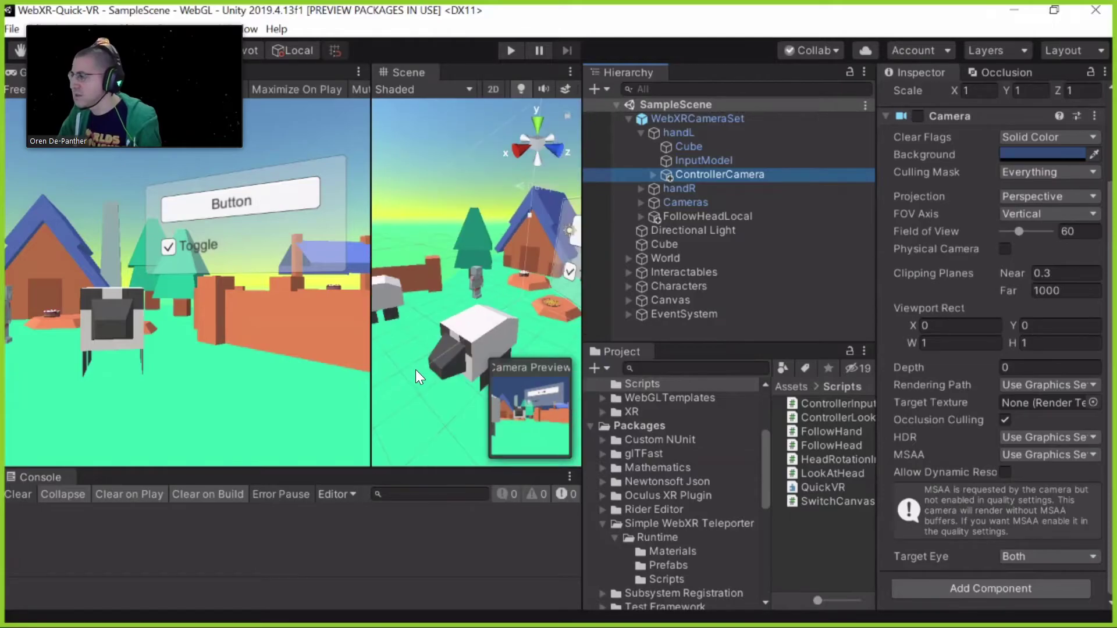
pyautogui.moveTo(463, 336); pyautogui.dragTo(469, 363, button='right')
pyautogui.moveTo(423, 332); pyautogui.dragTo(377, 328, button='right')
# Widen the Scene view, pan toward the house, and trace Canvas's Event Camera to ControllerCamera
pyautogui.moveTo(368, 326); pyautogui.dragTo(268, 325)
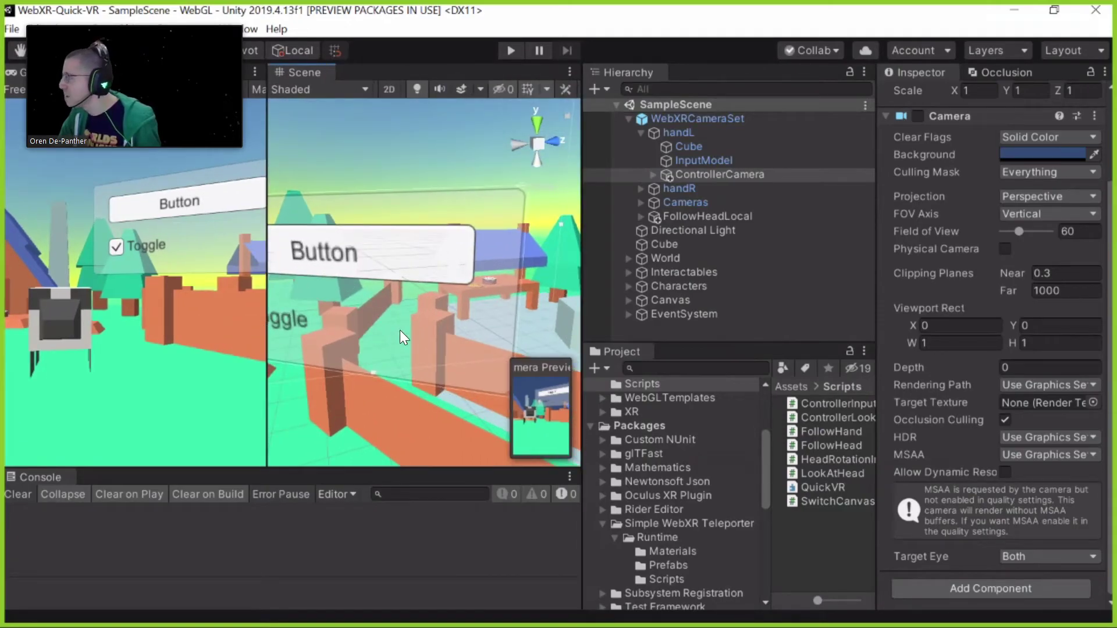
pyautogui.scroll(-3, 400, 330)
pyautogui.moveTo(397, 340); pyautogui.dragTo(449, 332, button='middle')
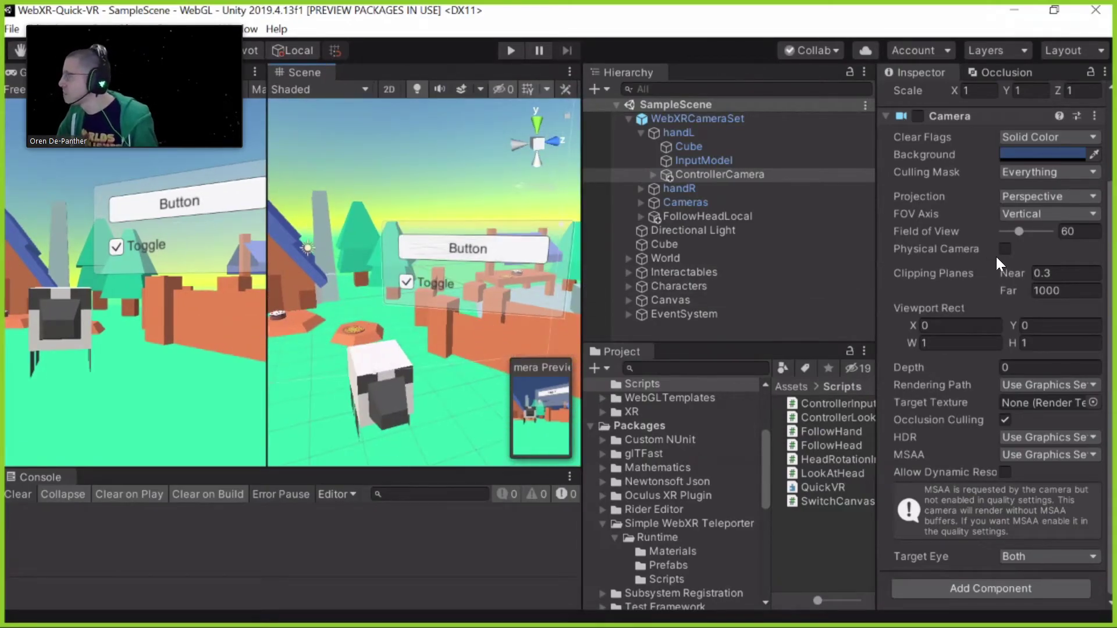
pyautogui.scroll(3, 953, 190)
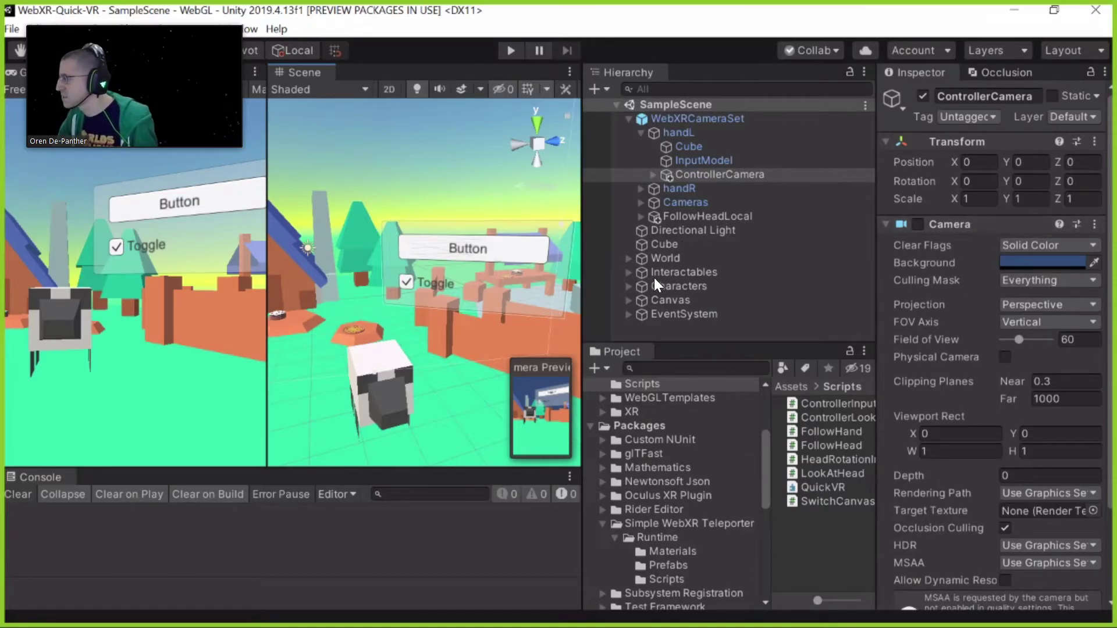
pyautogui.click(669, 299)
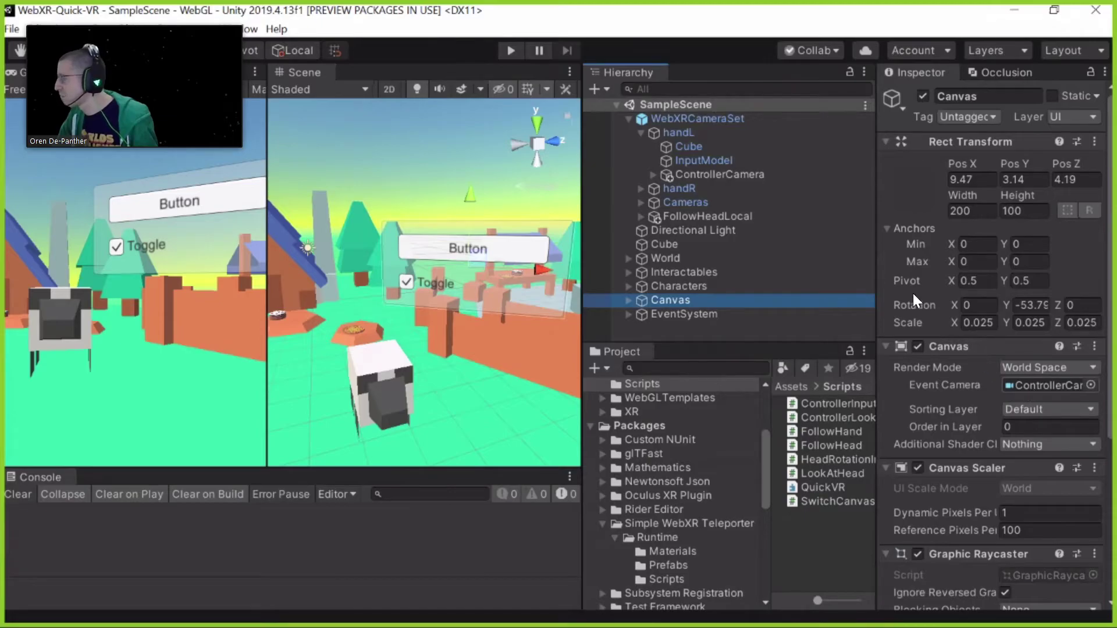
pyautogui.click(1047, 385)
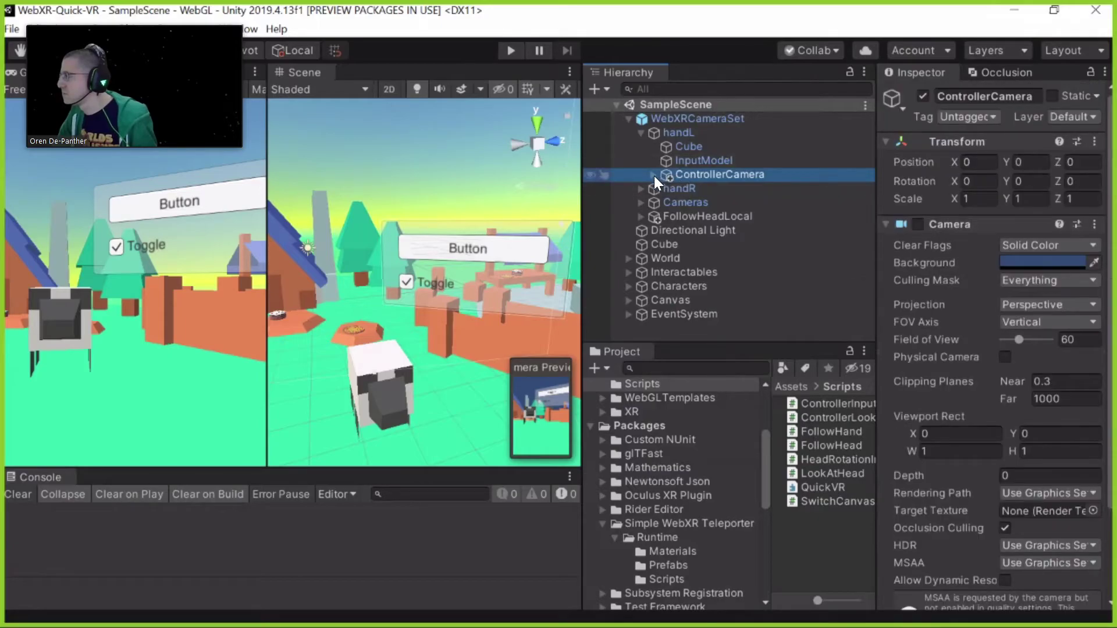
# Expand ControllerCamera and frame its Cylinder in the Scene view, orbiting around it
pyautogui.click(654, 176)
pyautogui.doubleClick(682, 187)
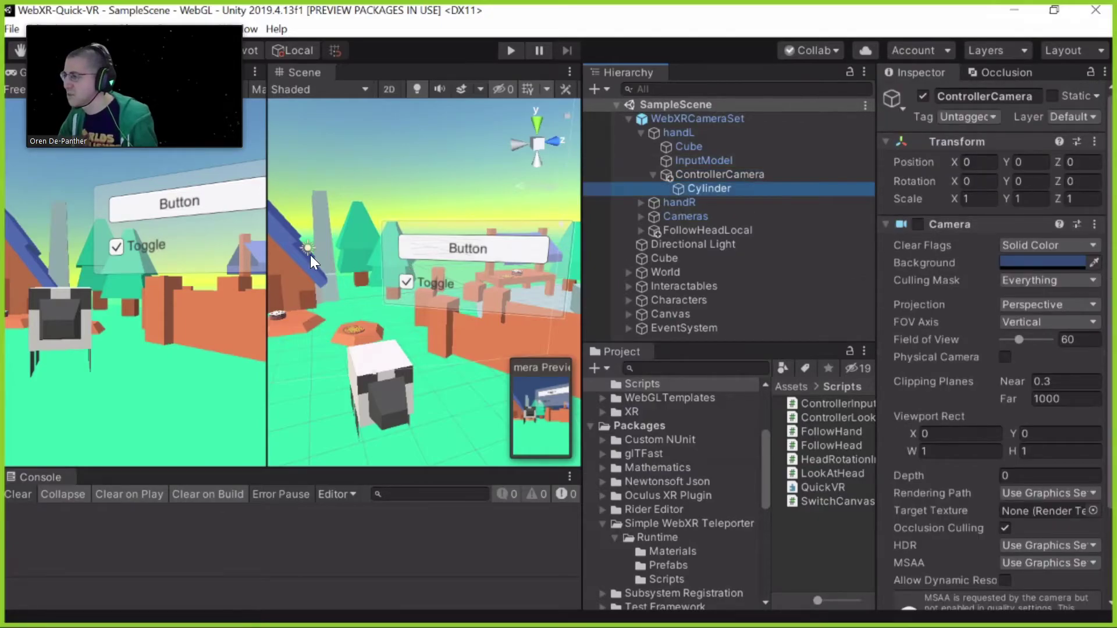
pyautogui.keyDown('alt'); pyautogui.moveTo(424, 310); pyautogui.dragTo(445, 267); pyautogui.keyUp('alt')
pyautogui.moveTo(445, 266); pyautogui.dragTo(517, 368, button='middle')
pyautogui.scroll(-6, 519, 302)
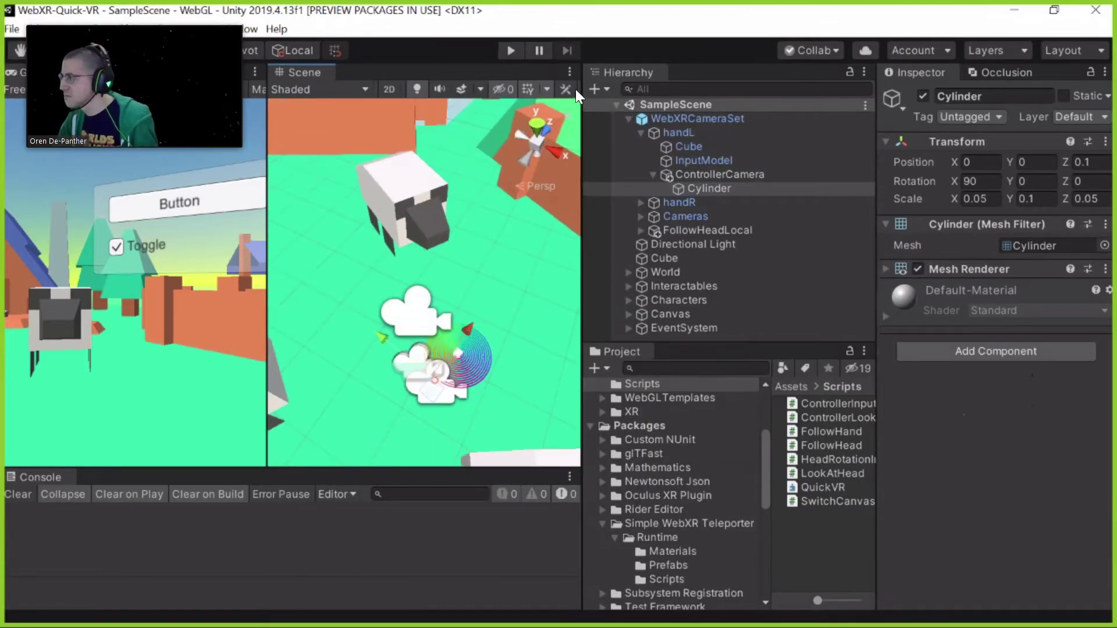
# Widen the Scene view, check the Gizmos menu, then inspect FollowHeadLocal's Follow Head script
pyautogui.moveTo(584, 88); pyautogui.dragTo(675, 89)
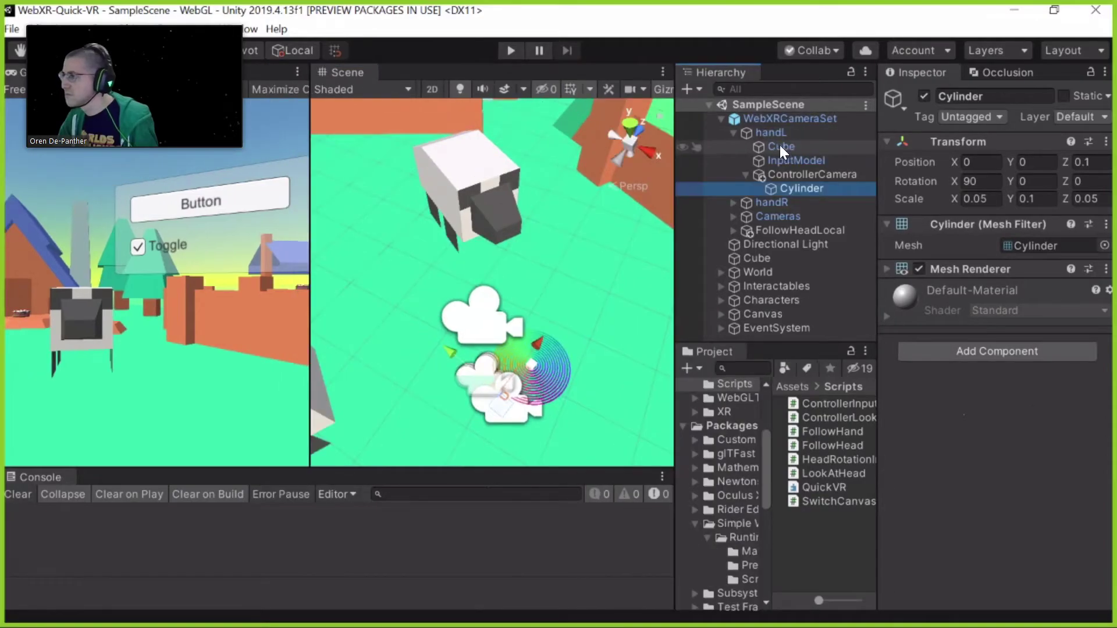
pyautogui.moveTo(310, 166); pyautogui.dragTo(174, 166)
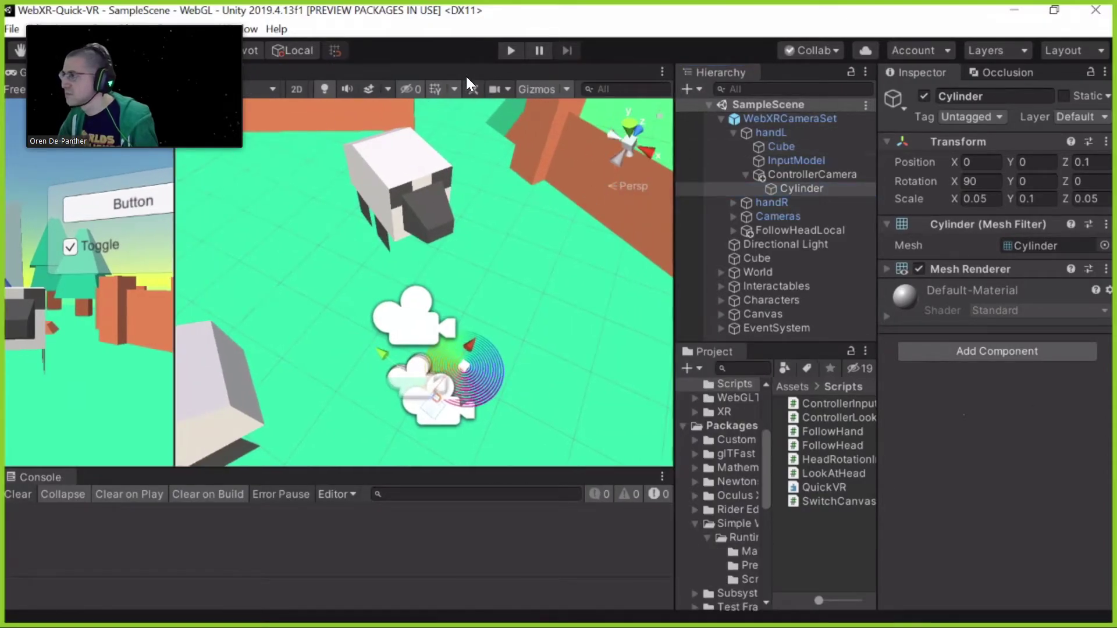
pyautogui.click(565, 88)
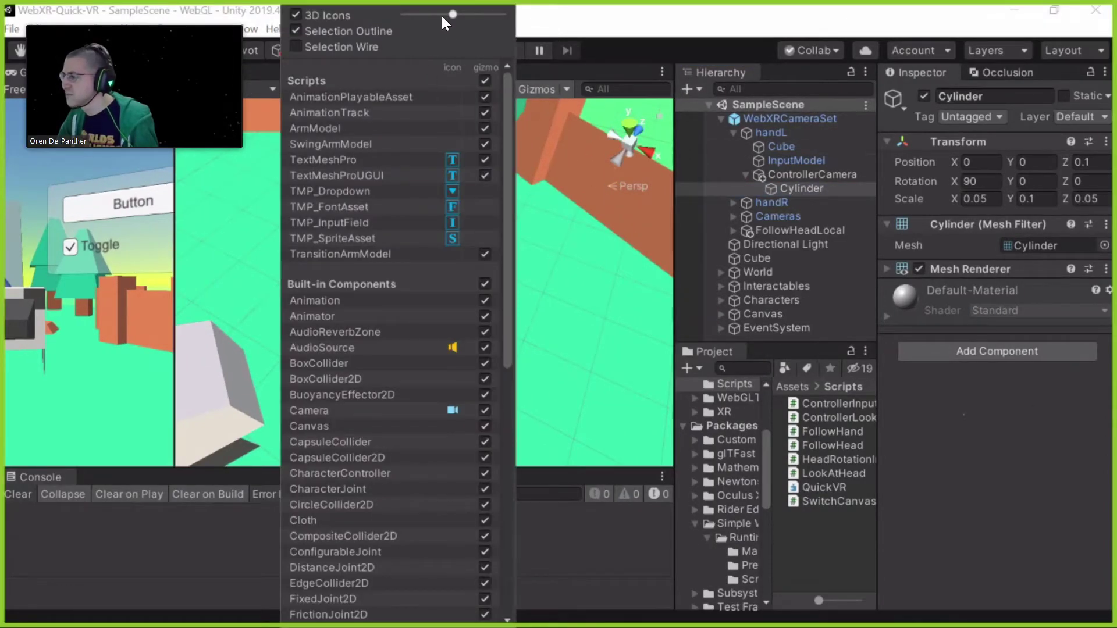
pyautogui.click(468, 331)
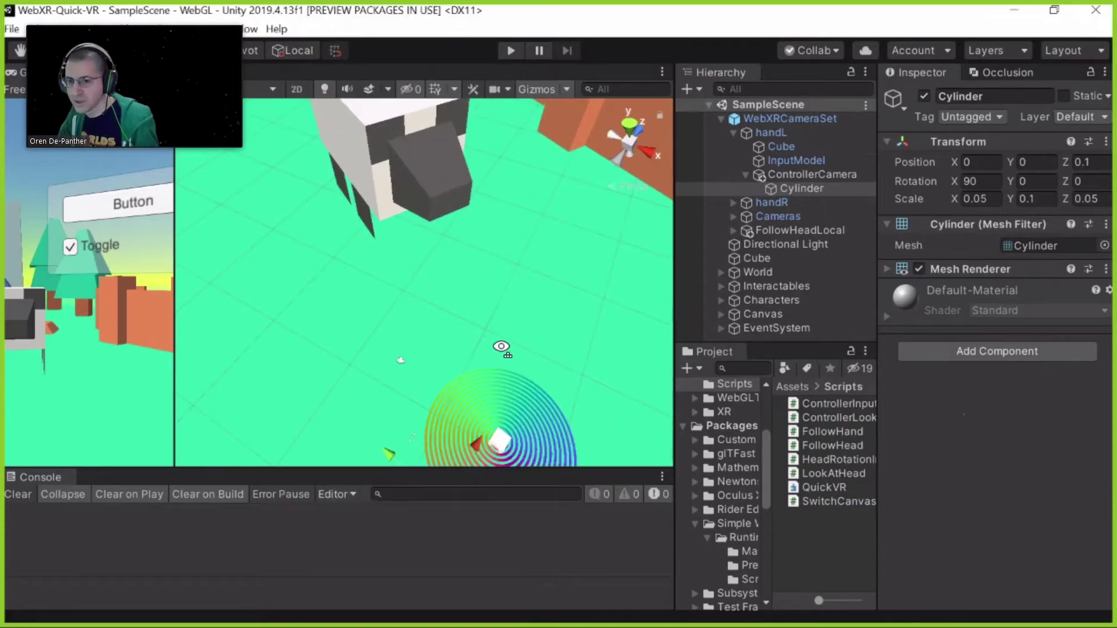
pyautogui.moveTo(480, 394); pyautogui.dragTo(436, 397, button='right')
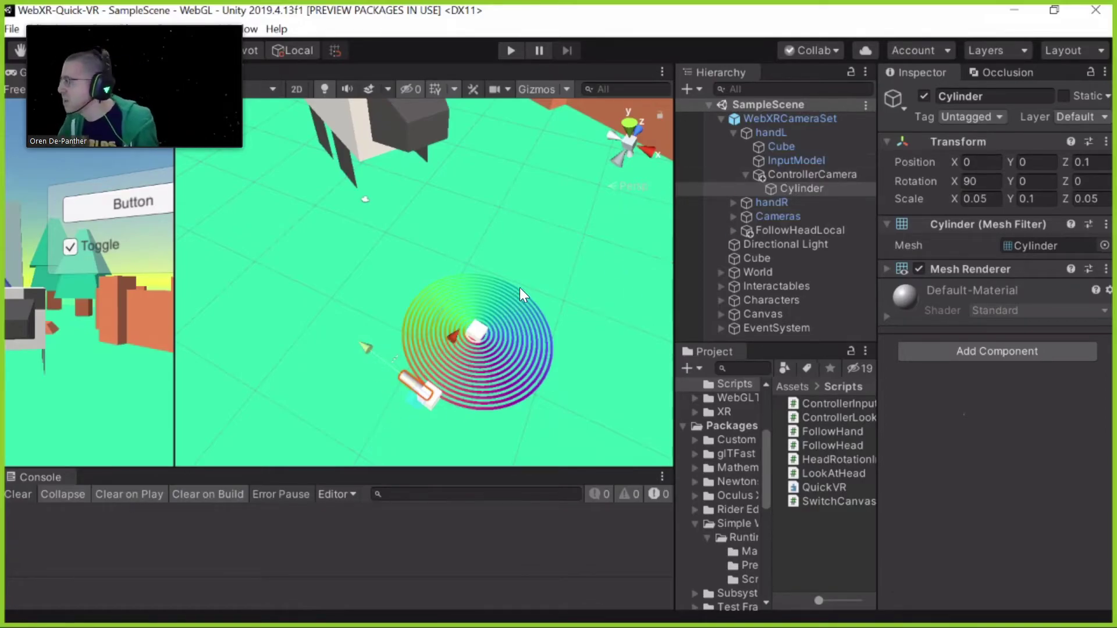
pyautogui.click(847, 230)
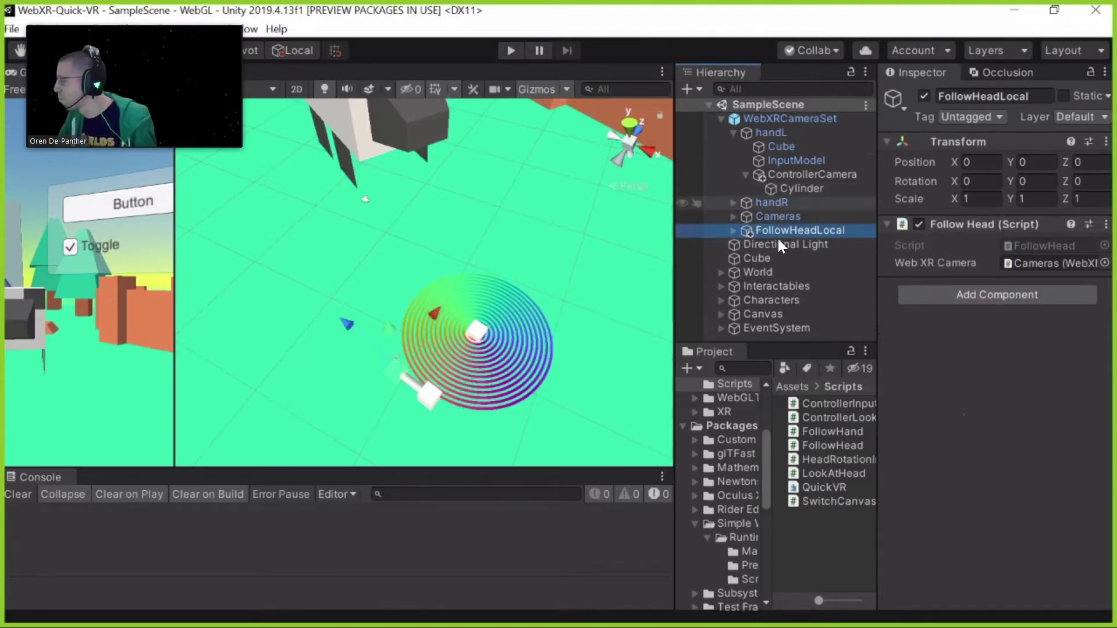
# Check the WebXRTeleporter under handR, then switch to Visual Studio Code's LookAtHead.cs
pyautogui.click(733, 202)
pyautogui.click(865, 245)
pyautogui.scroll(-12, 938, 232)
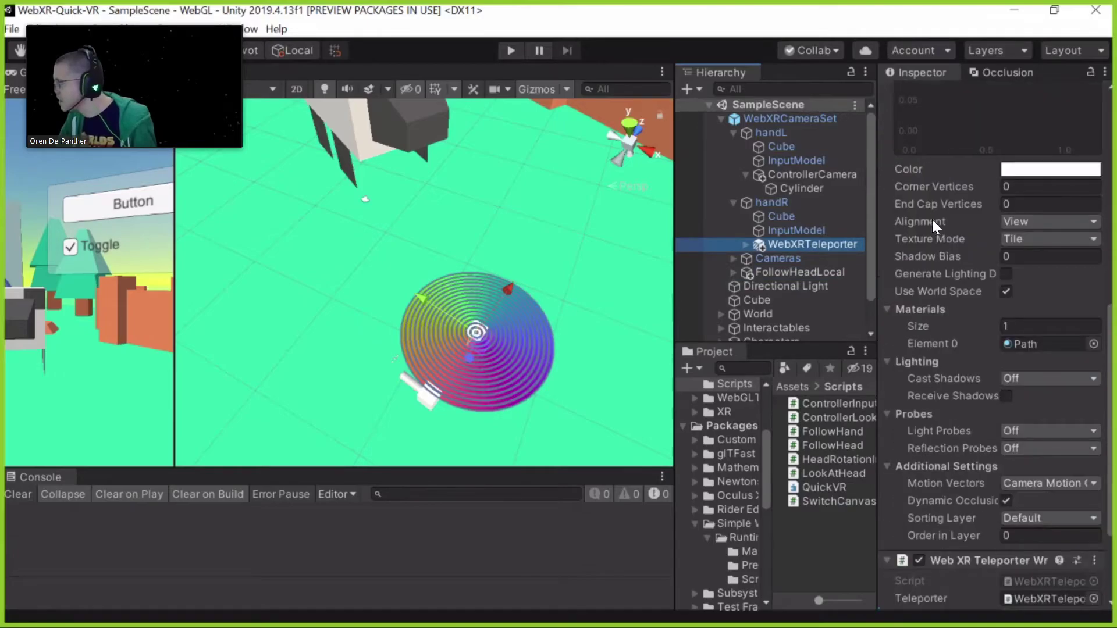
pyautogui.scroll(8, 933, 215)
pyautogui.scroll(3, 945, 256)
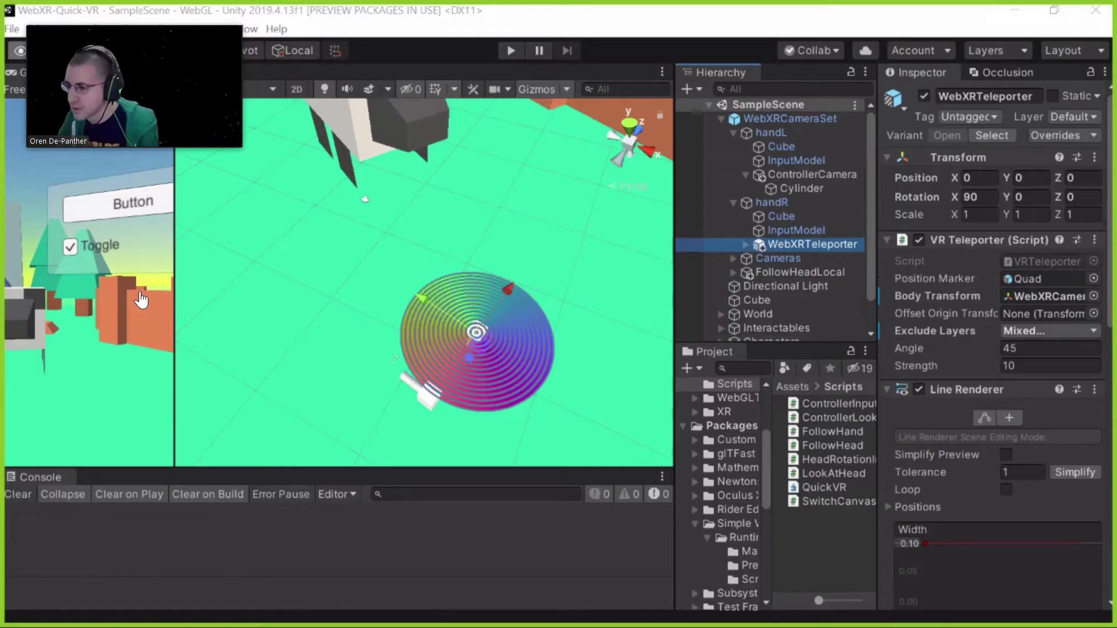
pyautogui.hotkey('alt', 'Tab')
pyautogui.scroll(-4, 137, 355)
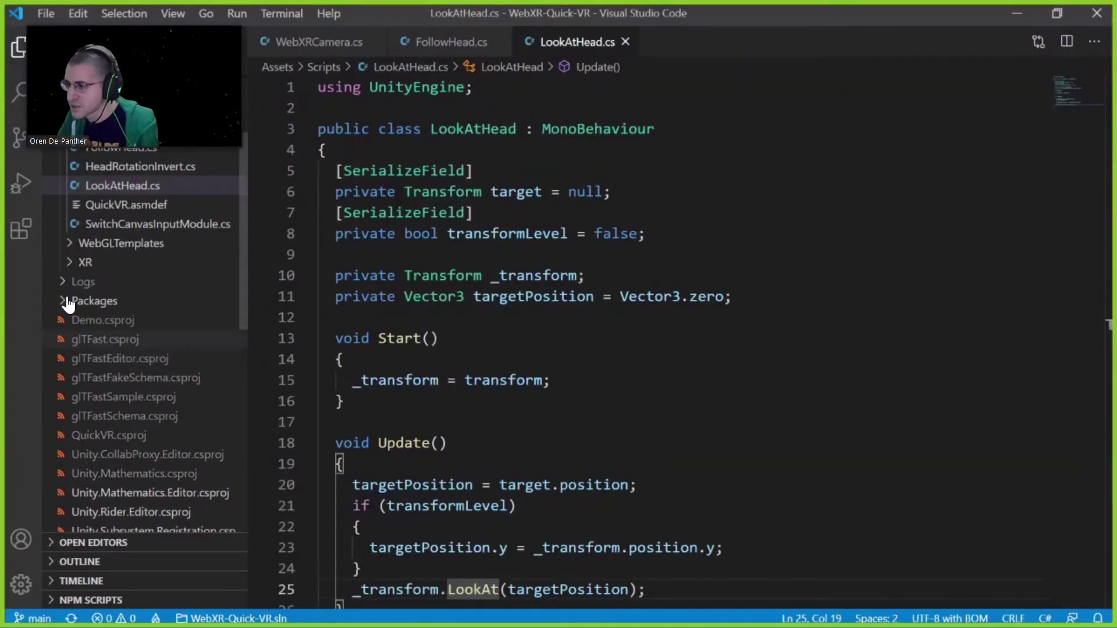
# Open Packages/manifest.json and read the vrteleporter GitHub git URL dependency, then return to Unity
pyautogui.click(94, 301)
pyautogui.doubleClick(103, 321)
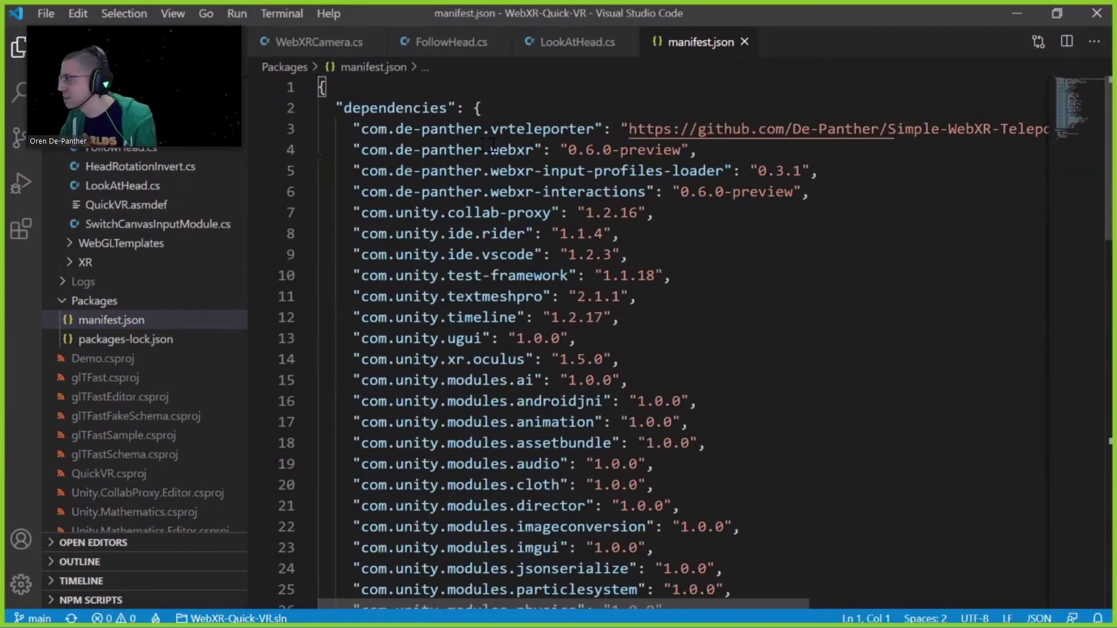
pyautogui.doubleClick(500, 131)
pyautogui.doubleClick(512, 150)
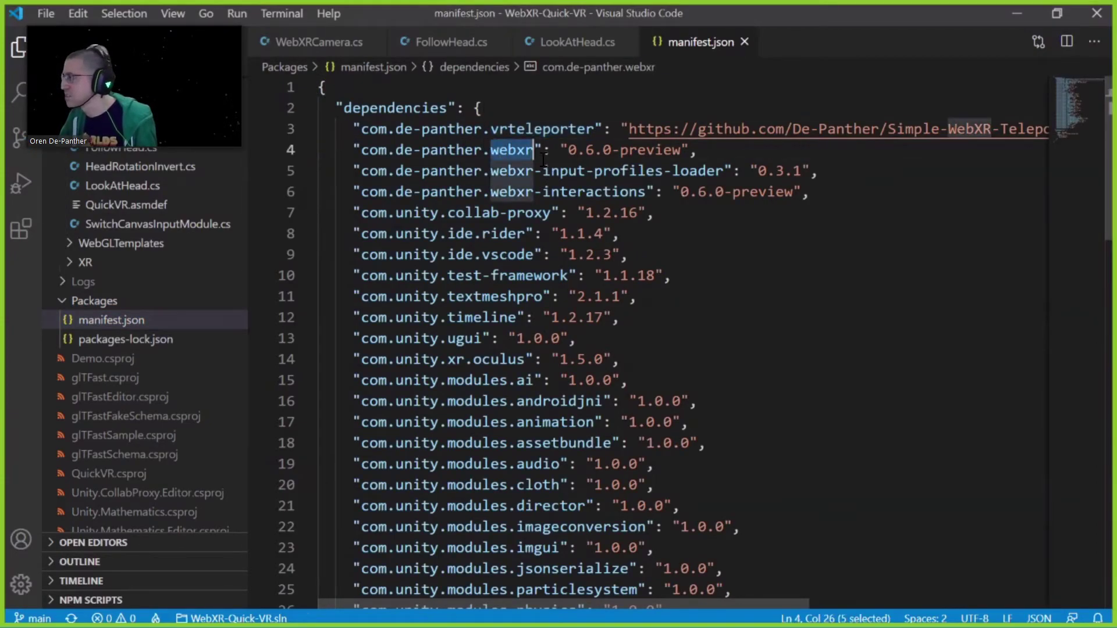
pyautogui.click(637, 171)
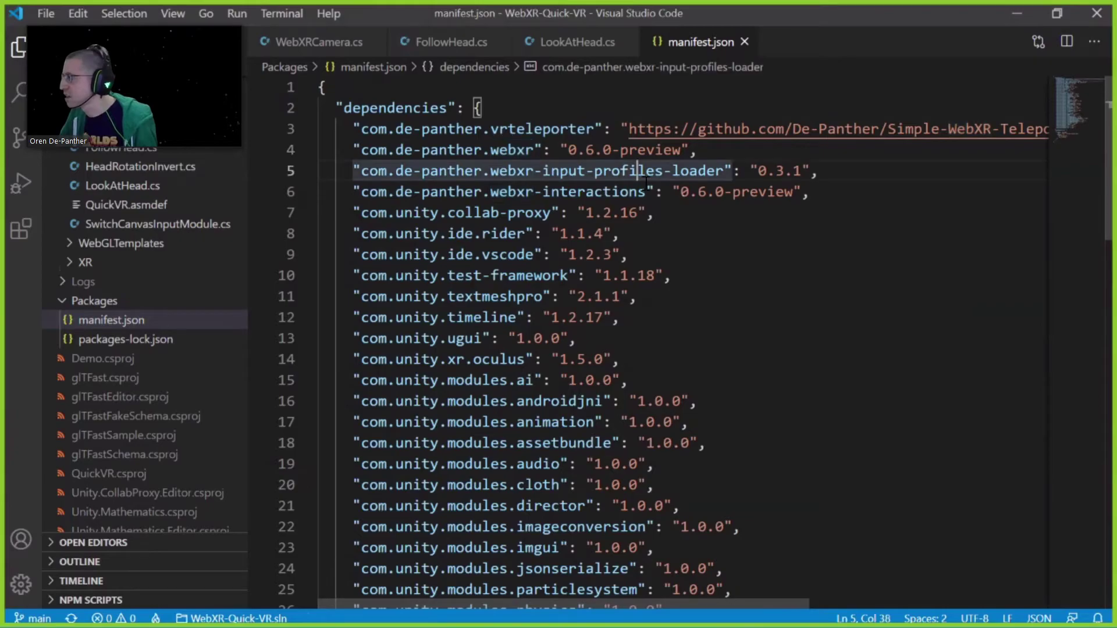
pyautogui.click(516, 191)
pyautogui.click(580, 128)
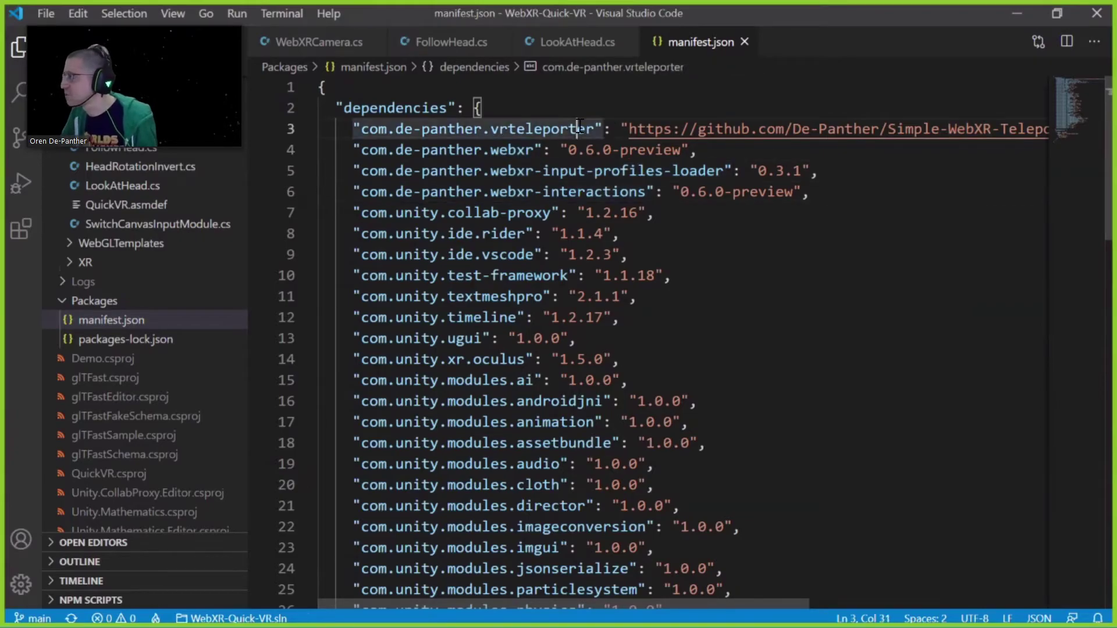
pyautogui.press('End')
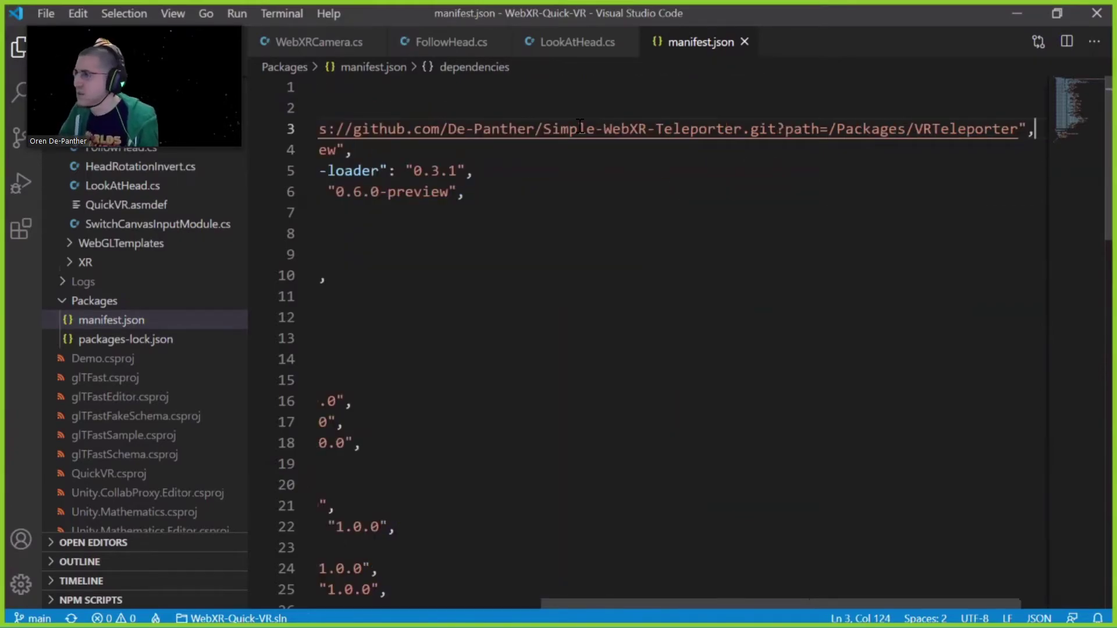
pyautogui.press('Home')
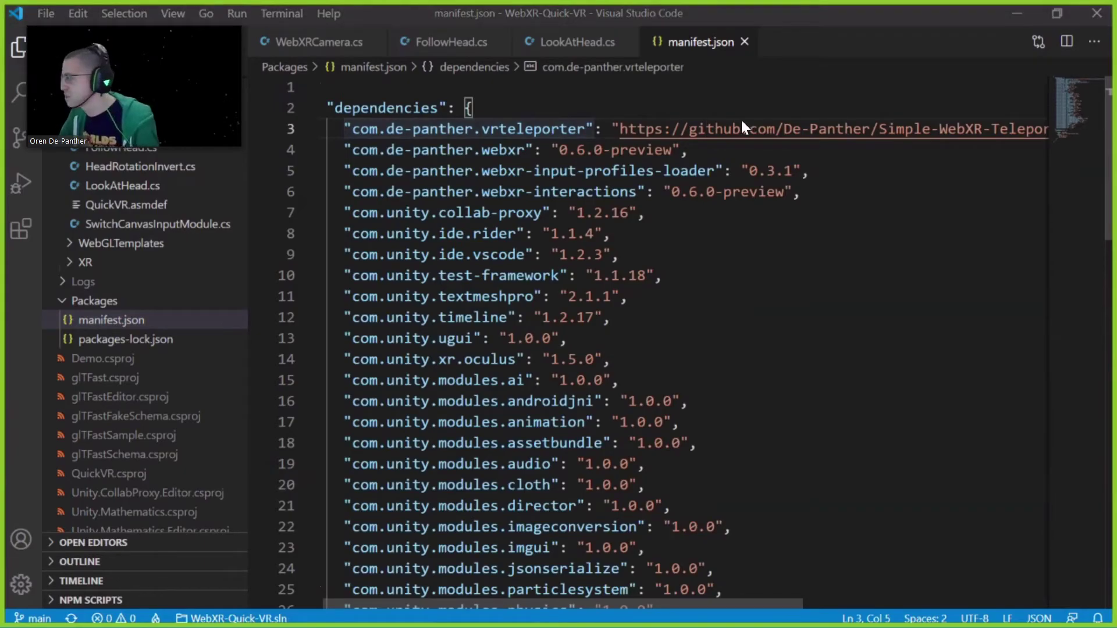
pyautogui.hotkey('alt', 'Tab')
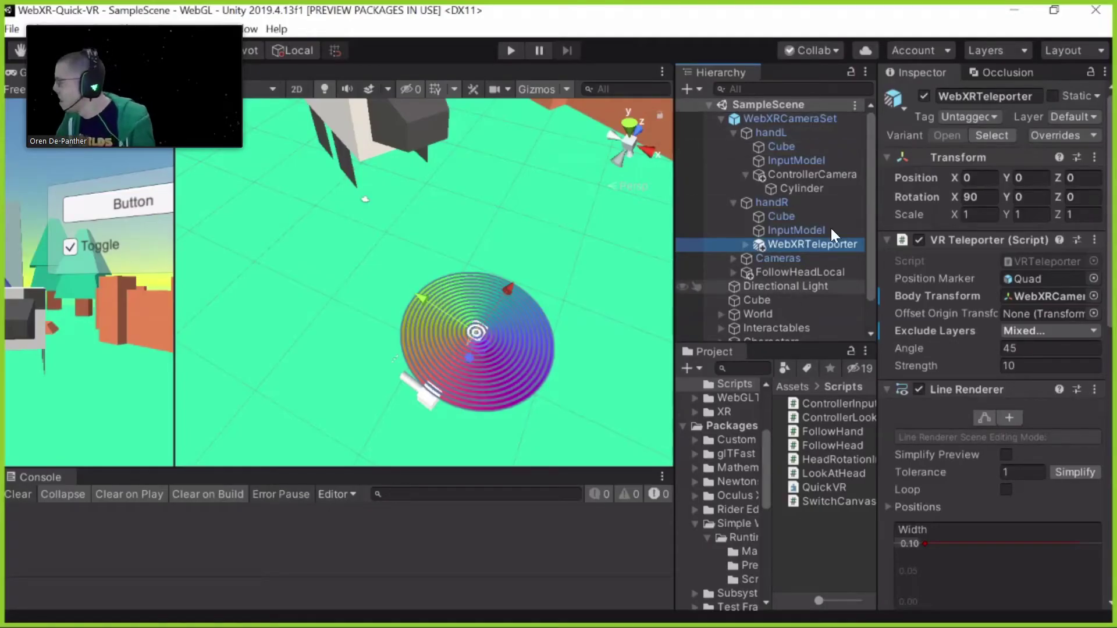
# Expand Interactables to view its pizza and cake children, then collapse it
pyautogui.scroll(-3, 817, 250)
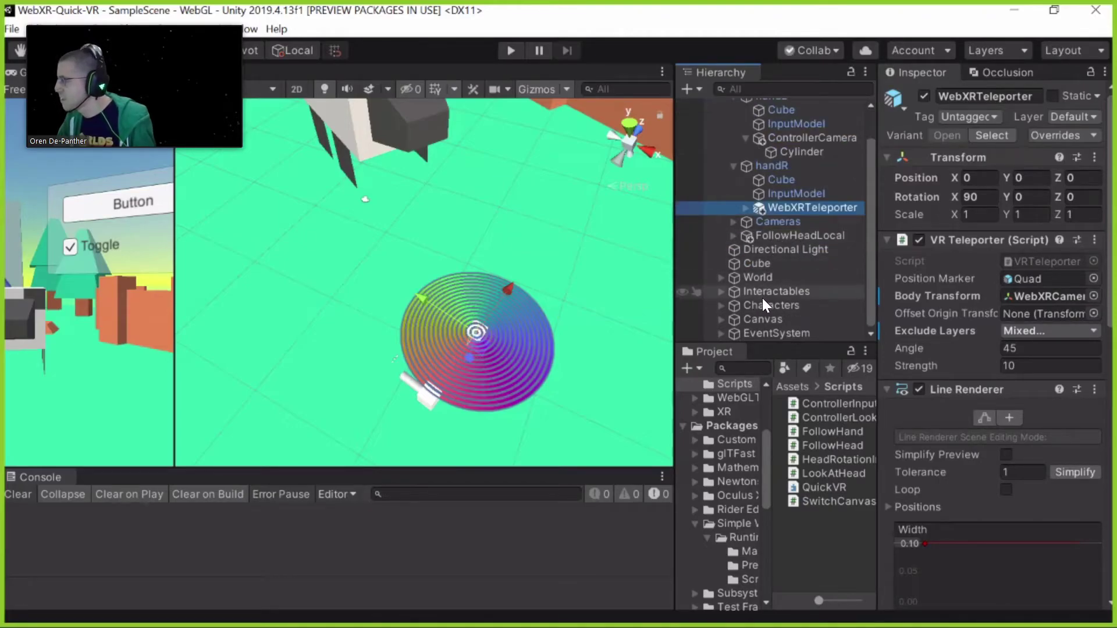
pyautogui.click(721, 294)
pyautogui.press('Right')
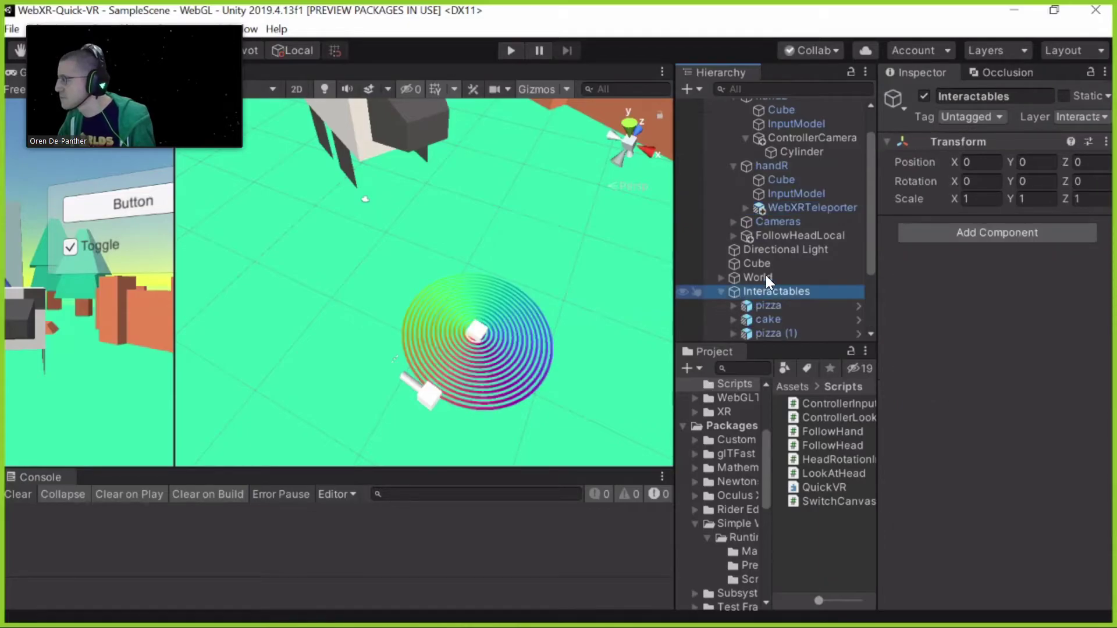
pyautogui.scroll(-1, 776, 256)
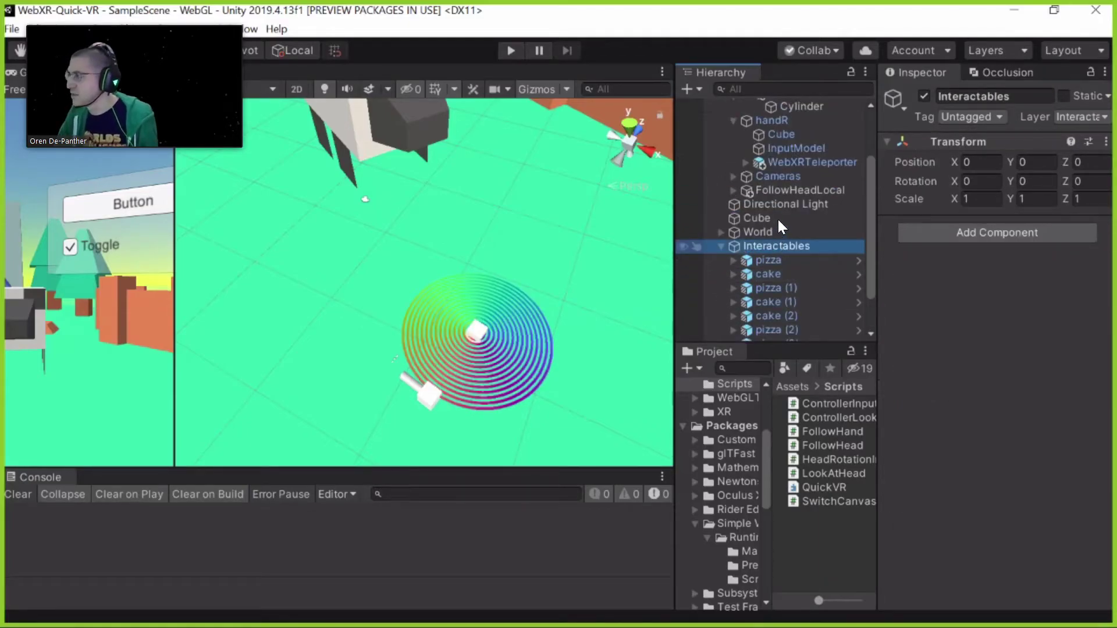
pyautogui.scroll(-2, 777, 219)
pyautogui.press('Left')
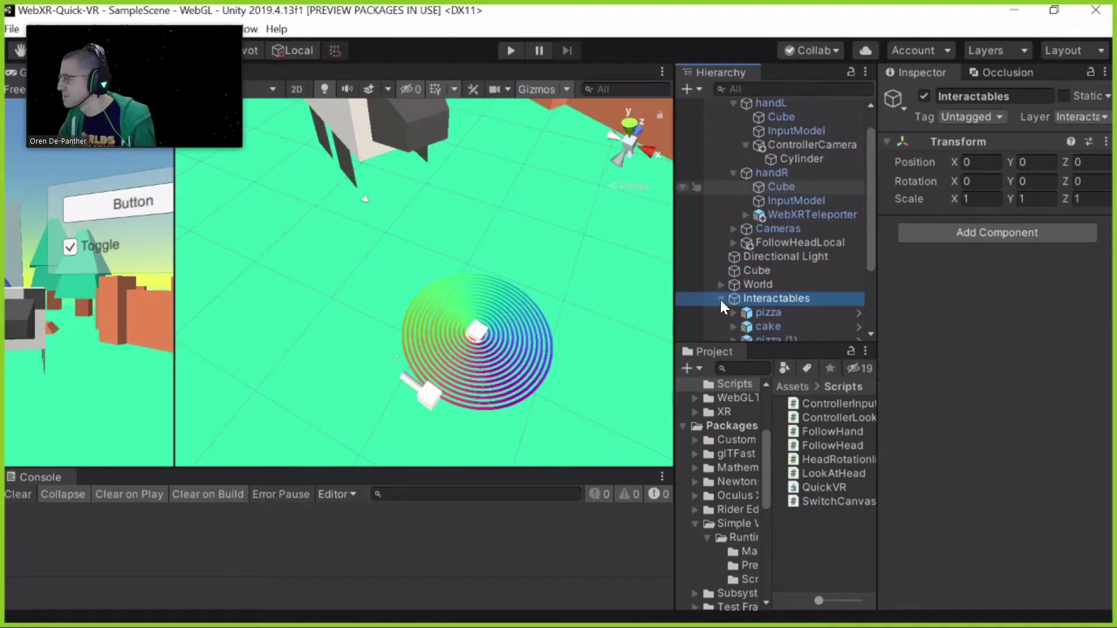
# Select Cylinder, then expand EventSystem to show hitPoint and review its Controller Input Module
pyautogui.click(803, 158)
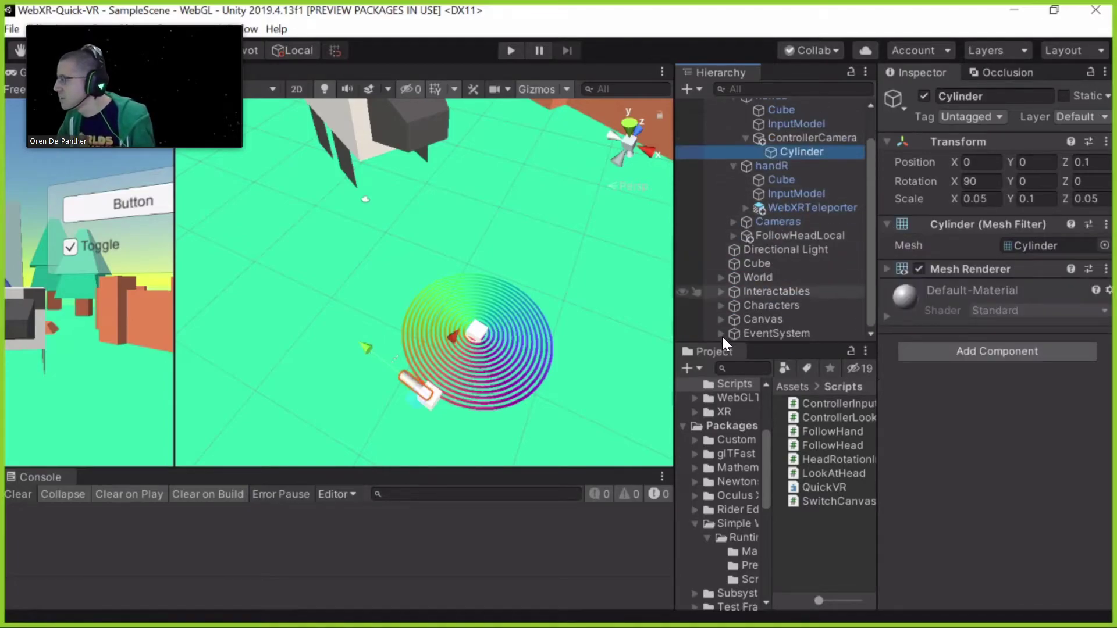
pyautogui.click(721, 336)
pyautogui.click(776, 319)
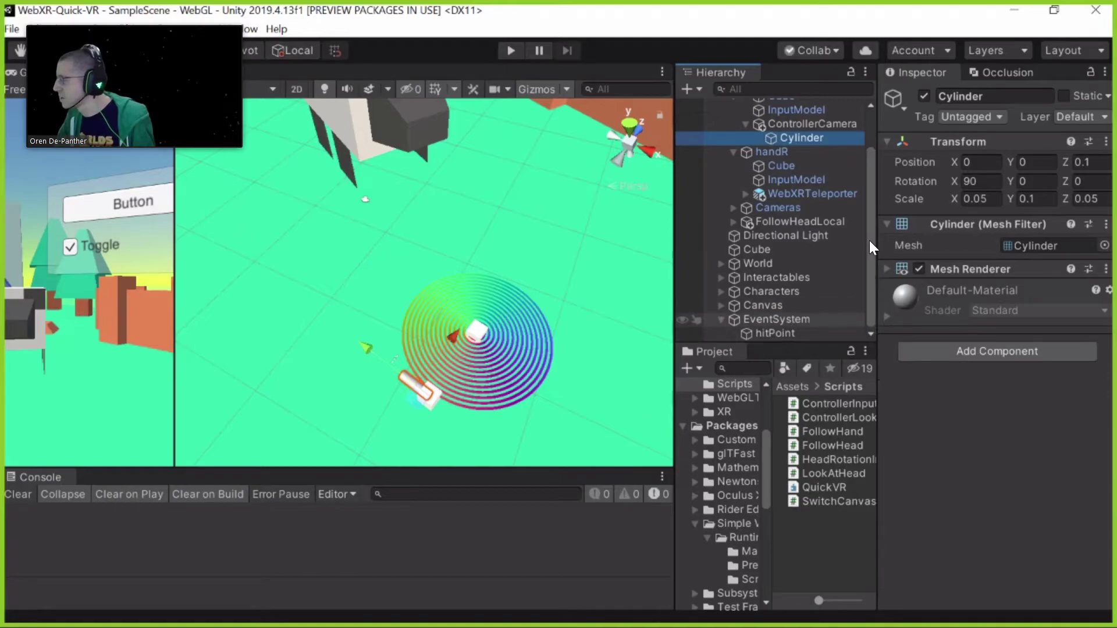
pyautogui.scroll(3, 803, 297)
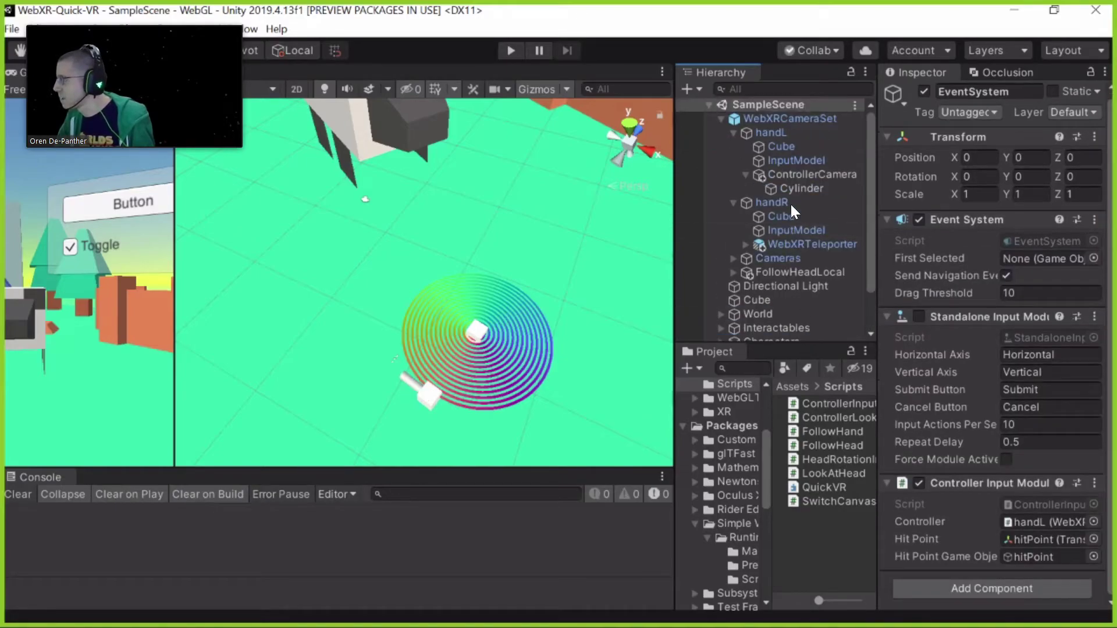
pyautogui.scroll(-3, 792, 197)
pyautogui.scroll(3, 799, 178)
pyautogui.scroll(-3, 788, 306)
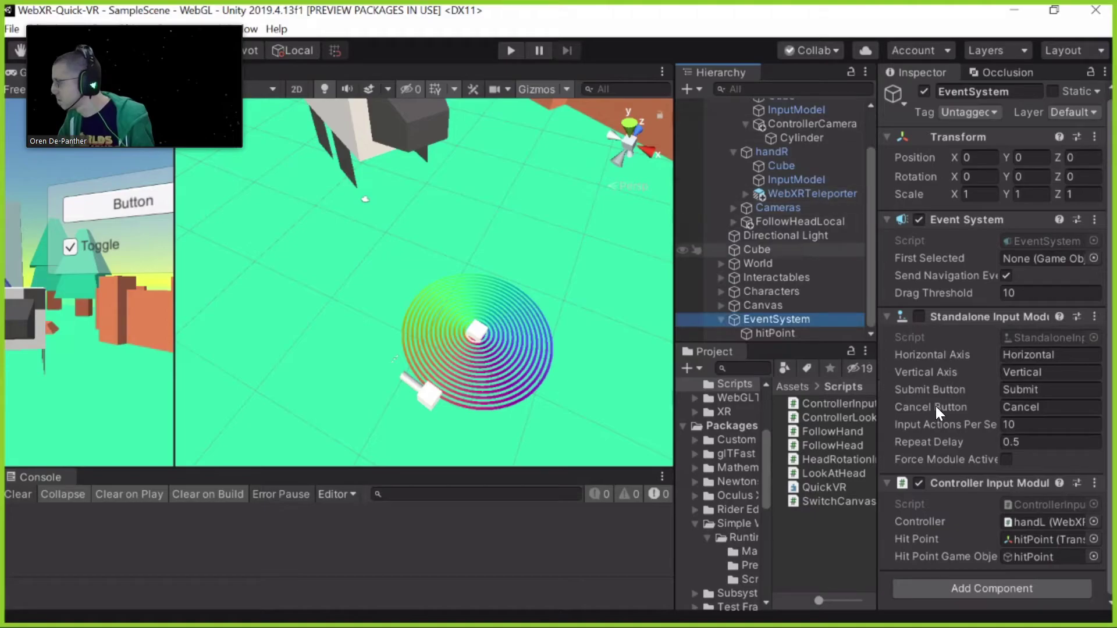
pyautogui.click(1020, 504)
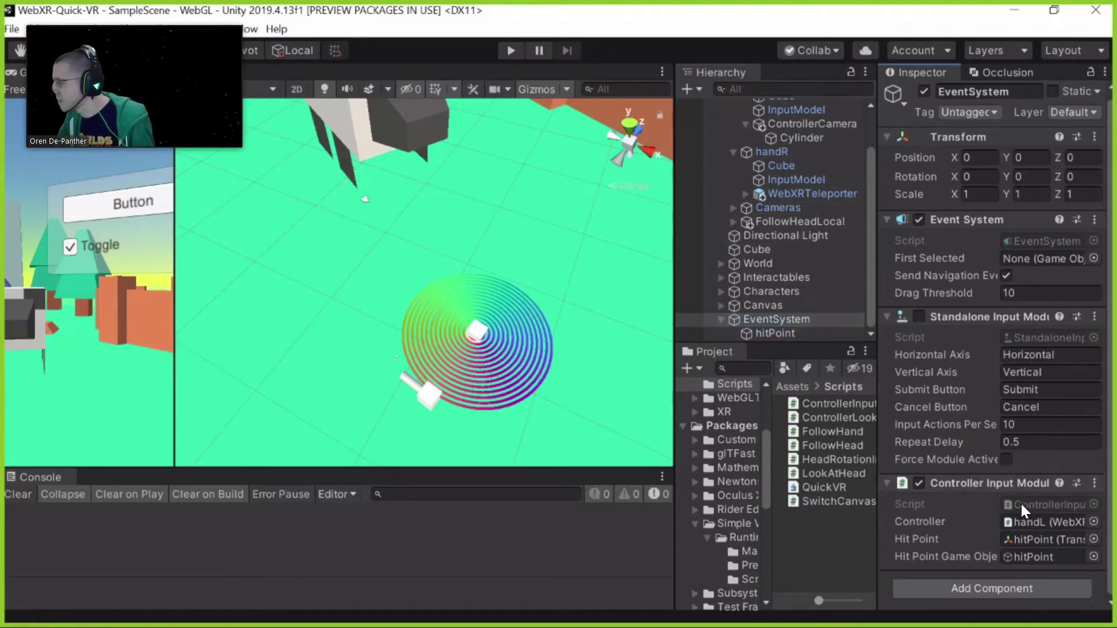
# Open ControllerInputModule.cs in VS Code and read its credit comments and source URL
pyautogui.doubleClick(829, 403)
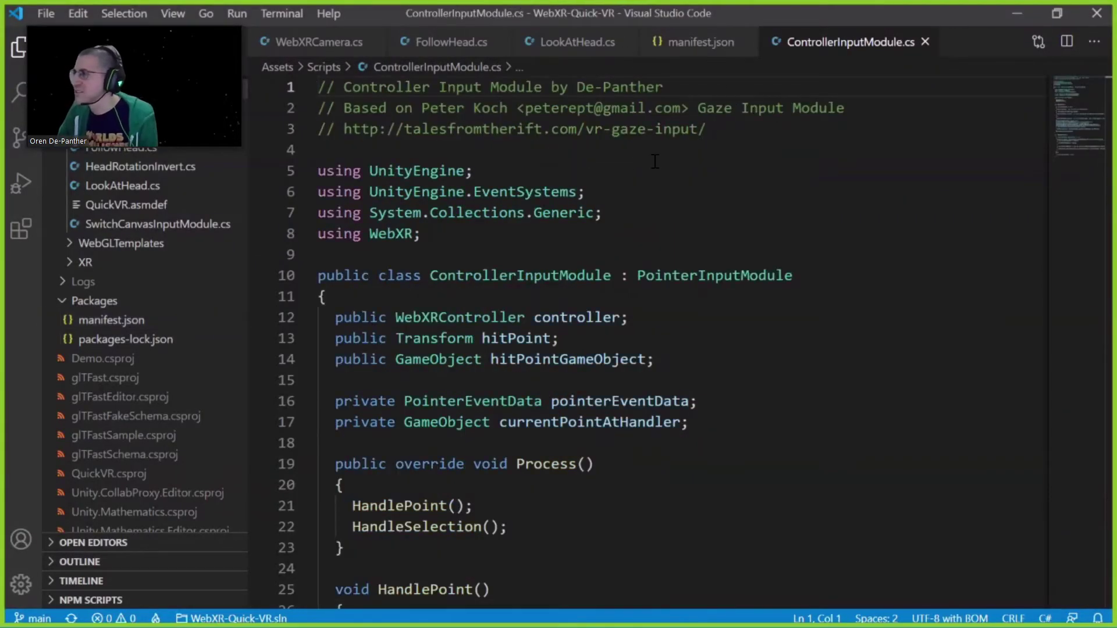
pyautogui.click(403, 108)
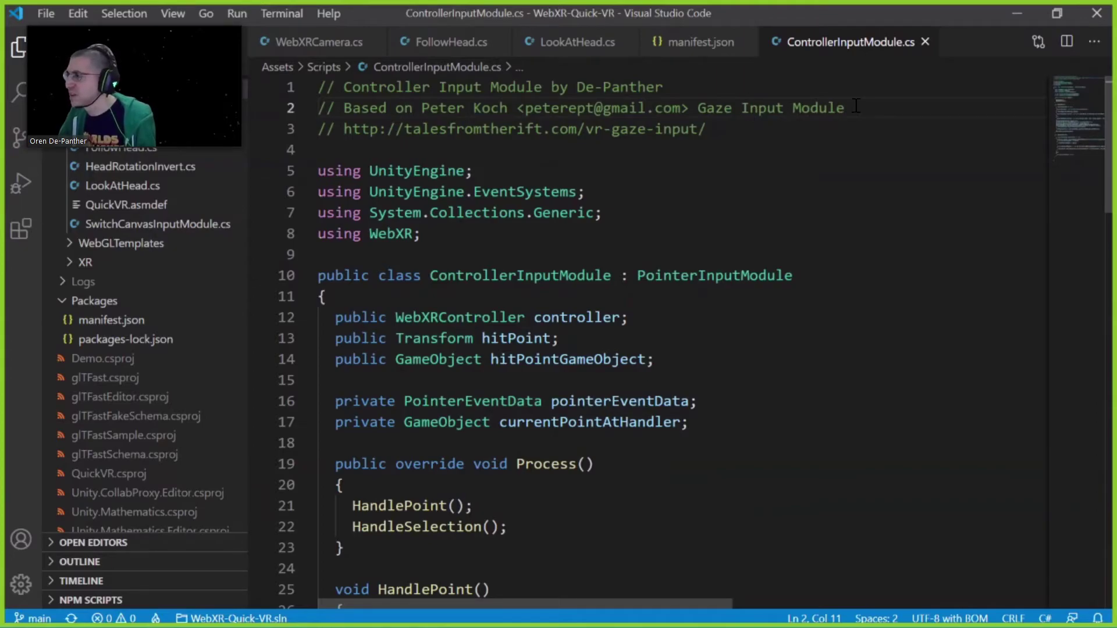
pyautogui.press('End')
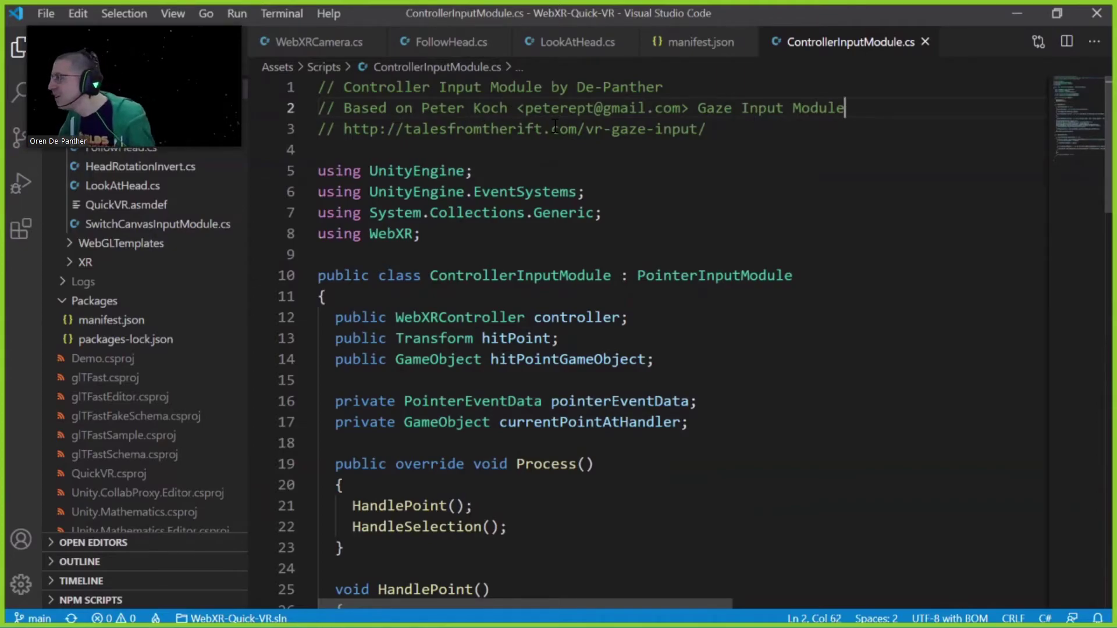
pyautogui.press('Down')
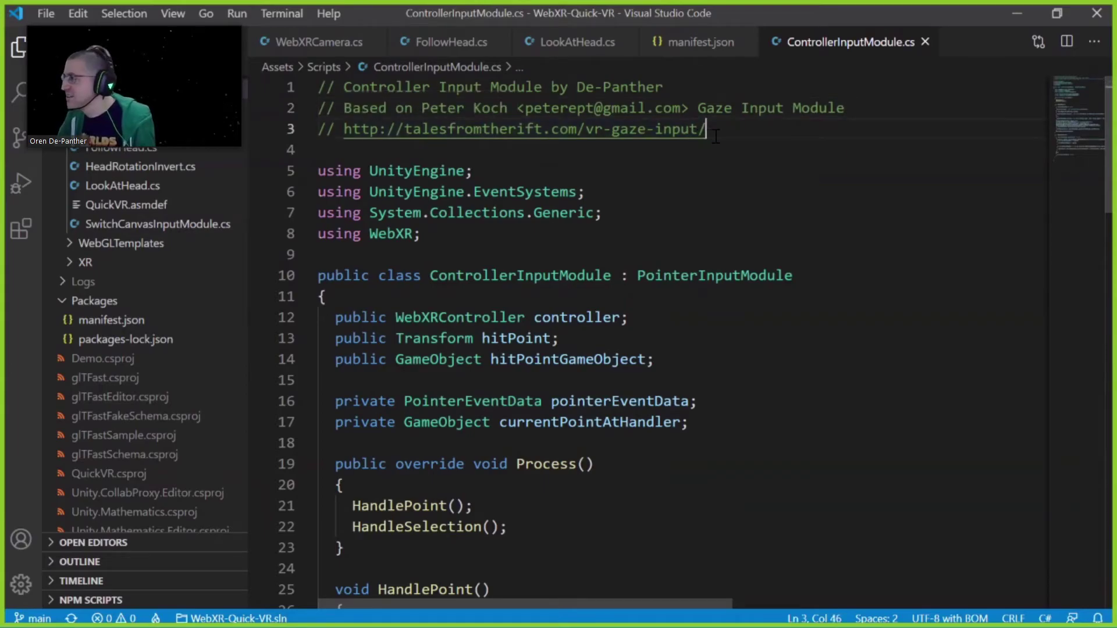
pyautogui.keyDown('shift'); pyautogui.click(352, 130); pyautogui.keyUp('shift')
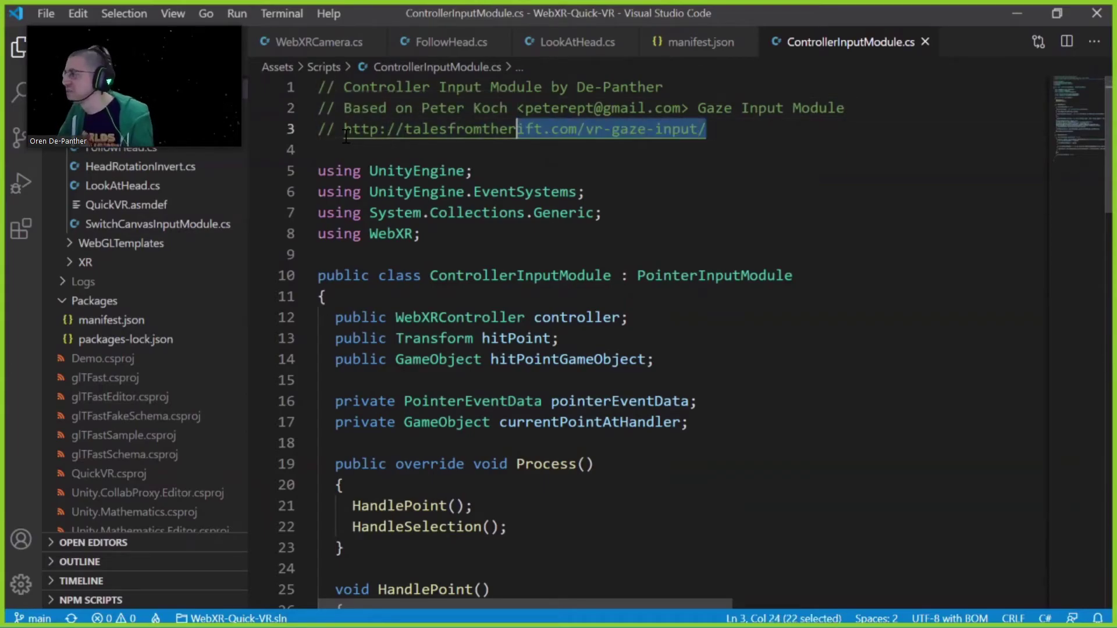
pyautogui.hotkey('shift', 'Left')
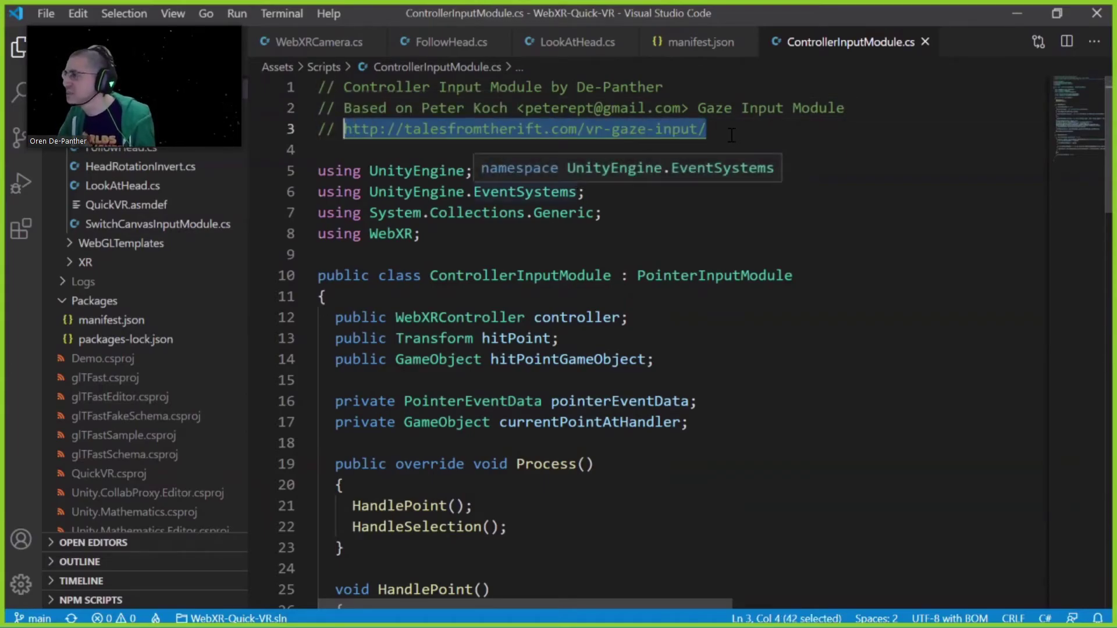
pyautogui.click(732, 130)
pyautogui.keyDown('shift'); pyautogui.click(371, 116); pyautogui.keyUp('shift')
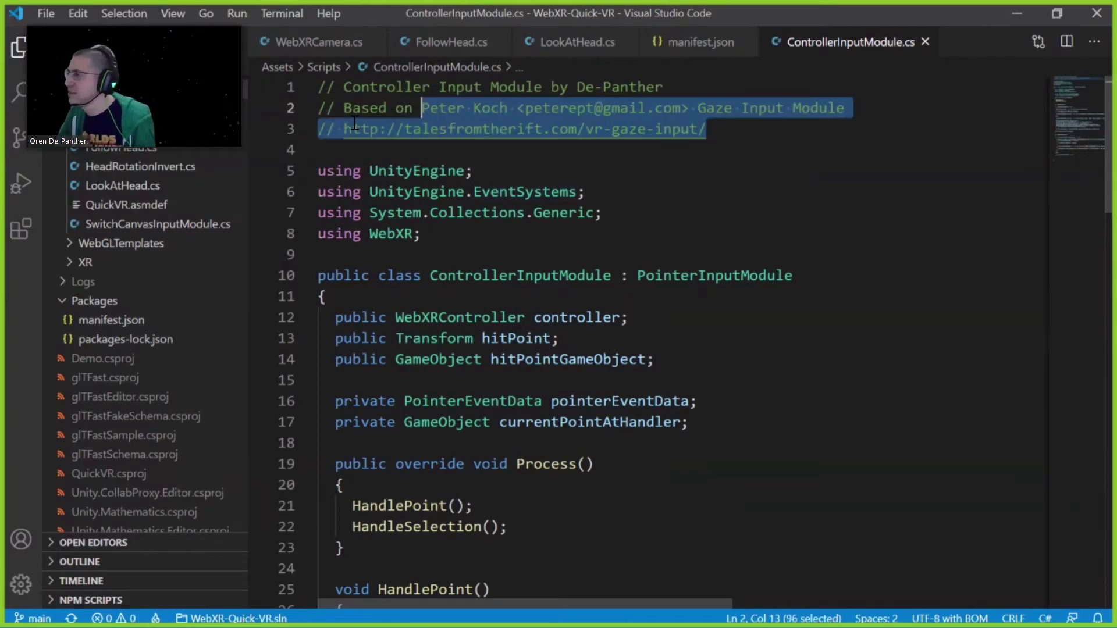
pyautogui.keyDown('shift'); pyautogui.click(352, 129); pyautogui.keyUp('shift')
pyautogui.click(616, 129)
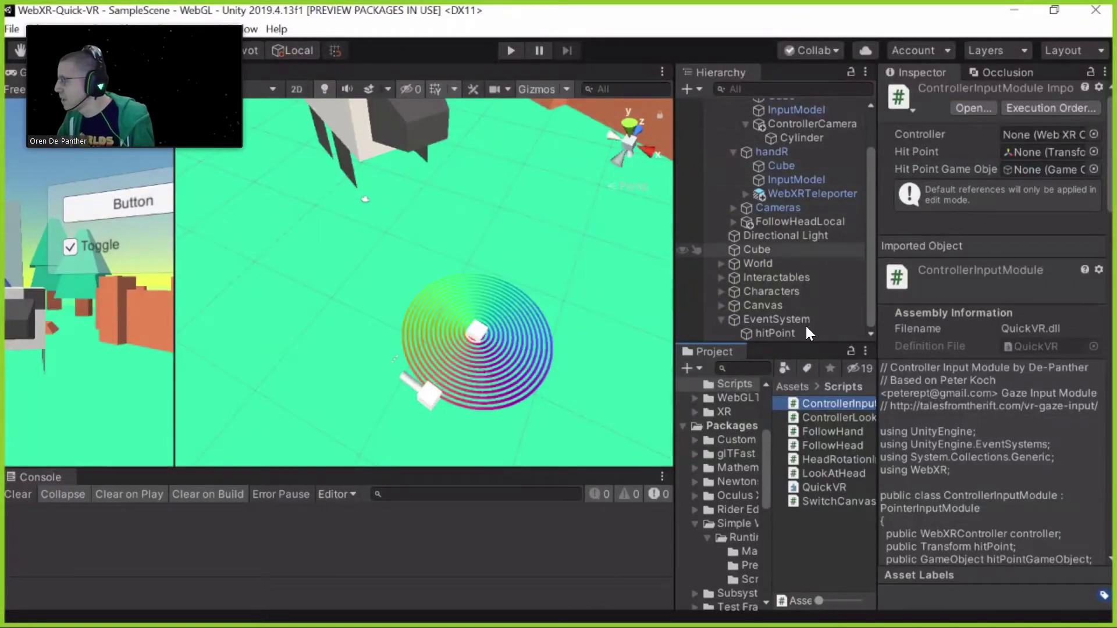
# Revisit EventSystem and hitPoint, then show WebXRTeleporter's wrapper with Update Type Controller and Controller handR
pyautogui.click(801, 321)
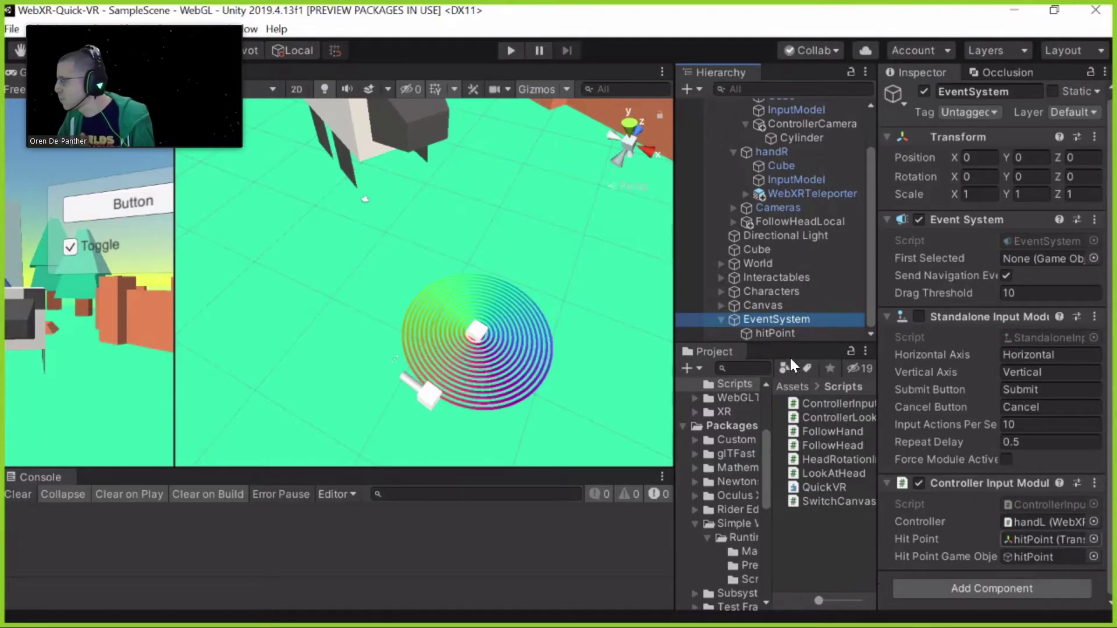
pyautogui.click(782, 334)
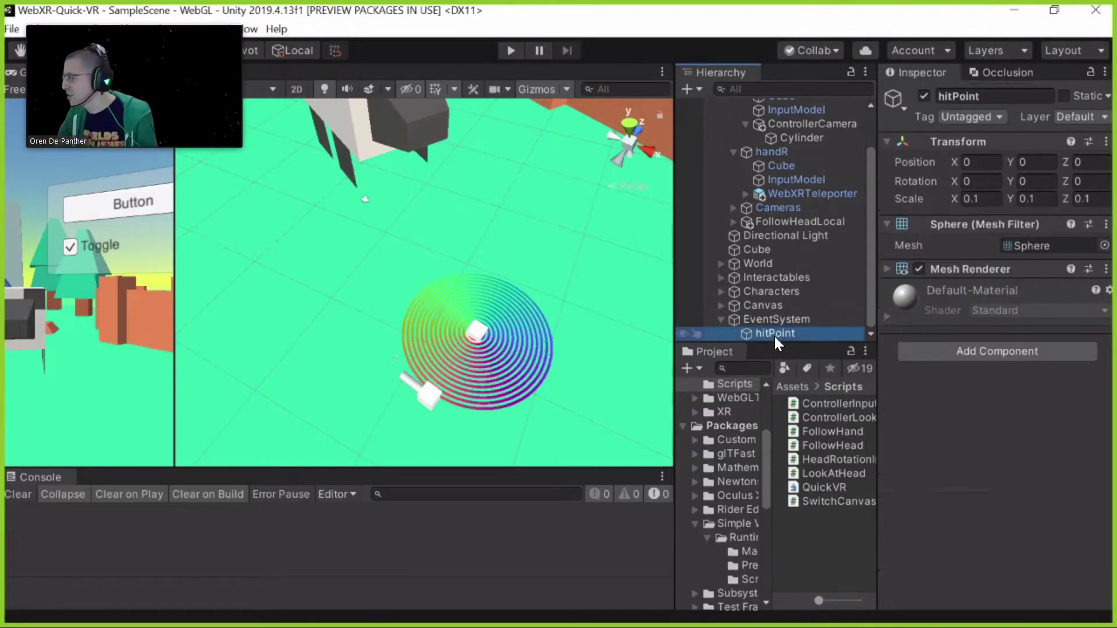
pyautogui.press('Up')
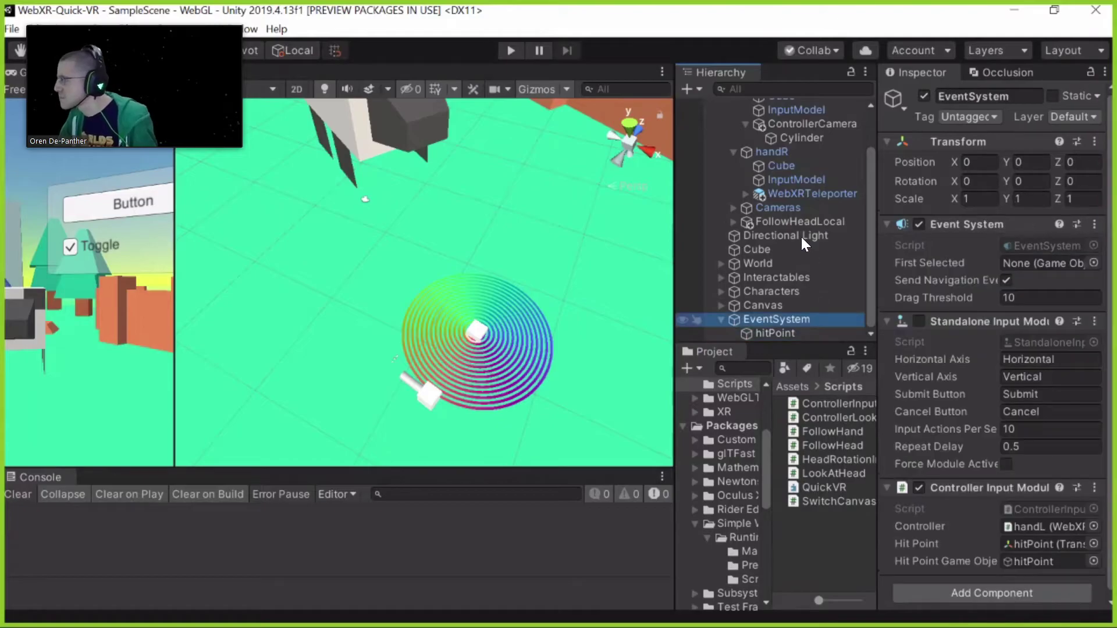
pyautogui.scroll(3, 779, 183)
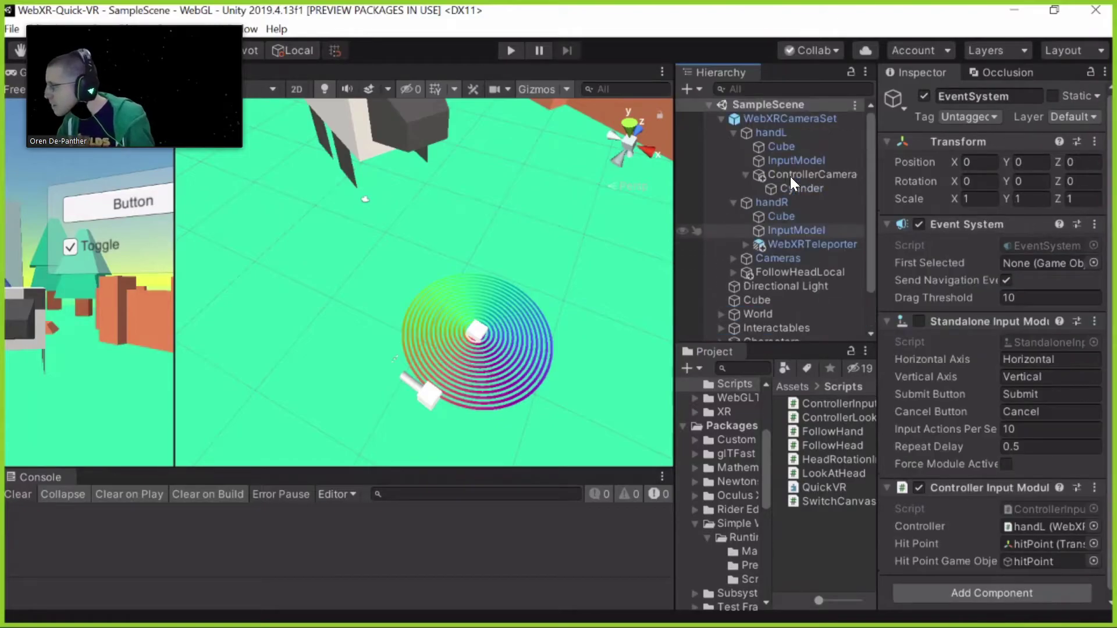
pyautogui.click(785, 244)
pyautogui.scroll(-10, 959, 349)
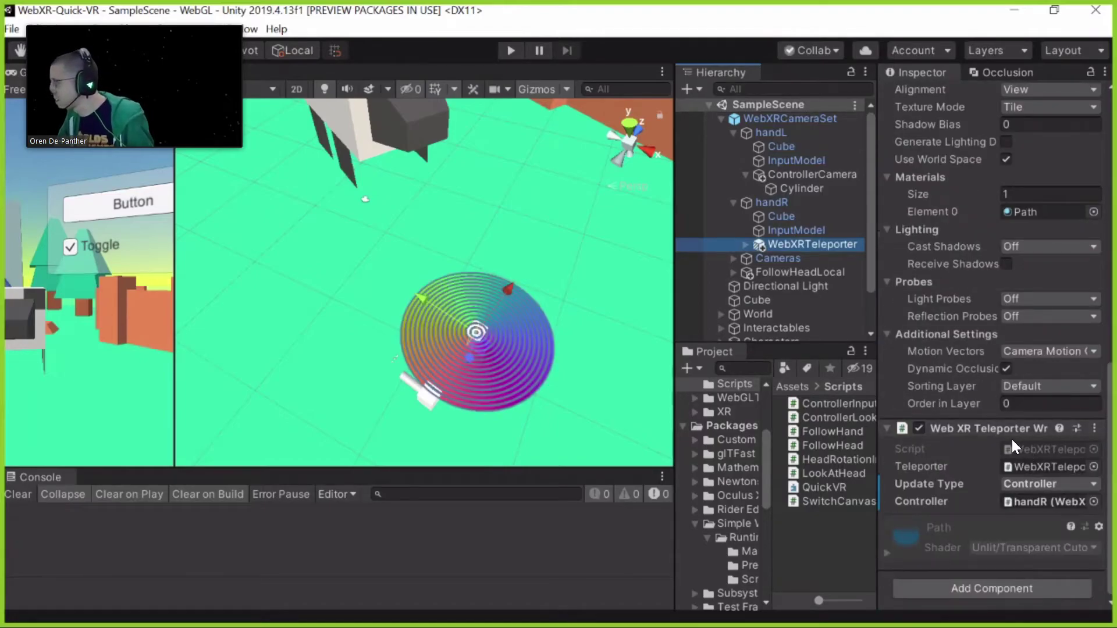
# Review the teleporter's Update Type options, keeping it set to Controller
pyautogui.click(1039, 486)
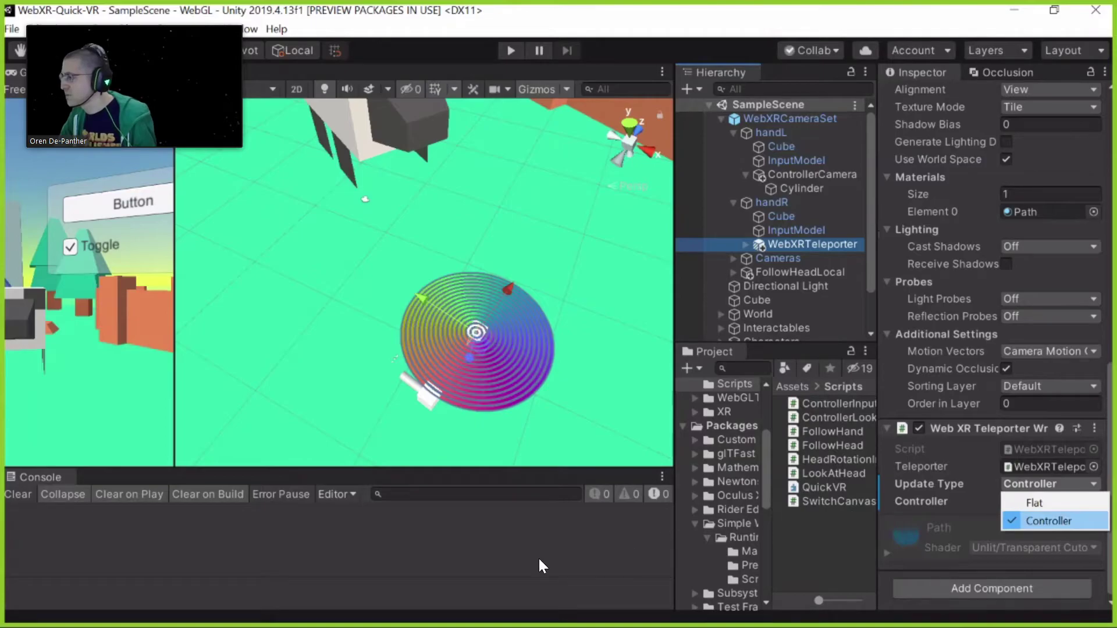
pyautogui.click(591, 346)
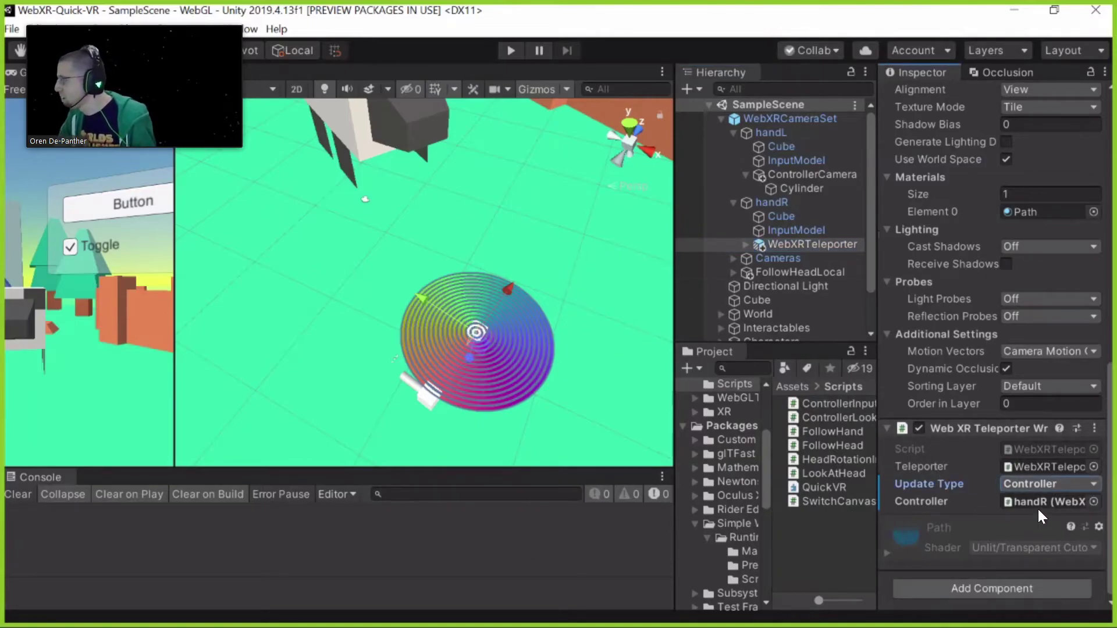
pyautogui.scroll(10, 962, 354)
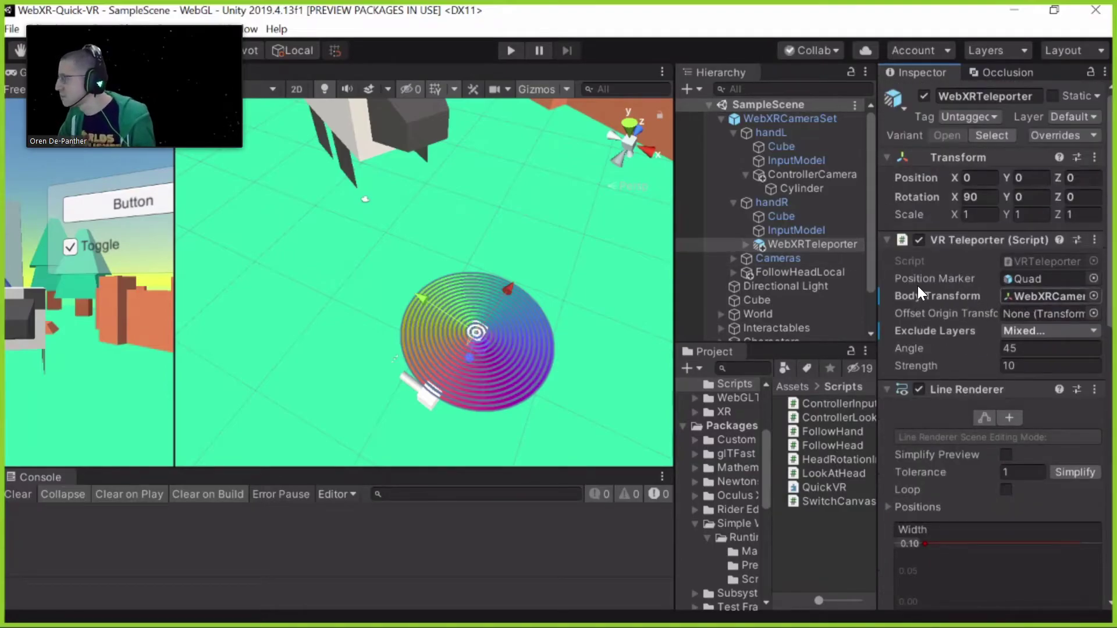
# Check Body Transform and the excluded layers without changes, then expand Interactables
pyautogui.click(1035, 299)
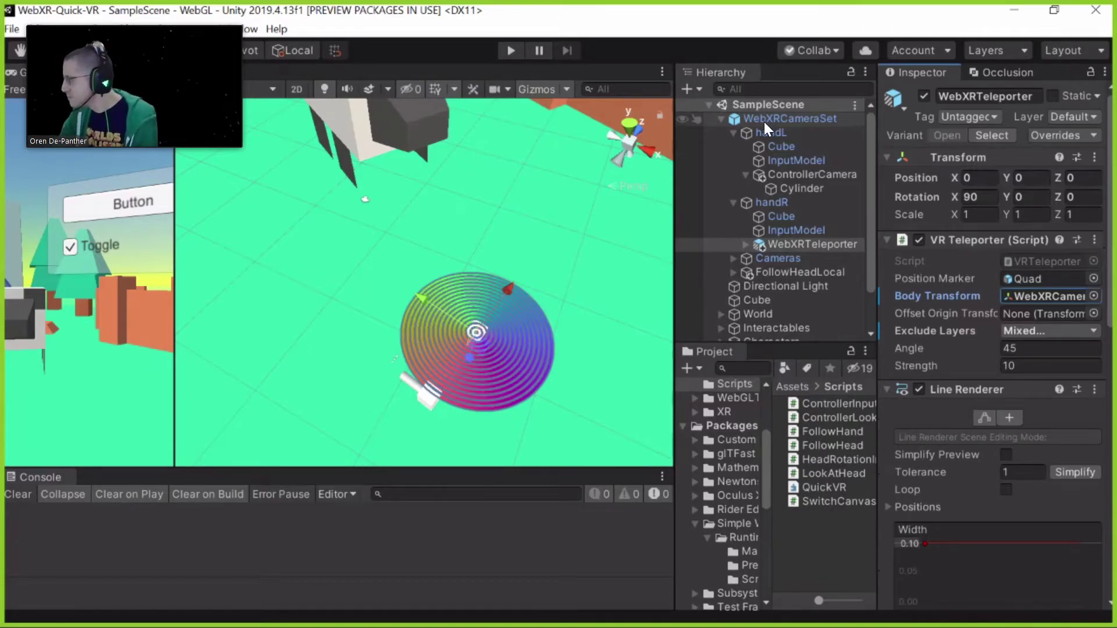
pyautogui.click(1055, 342)
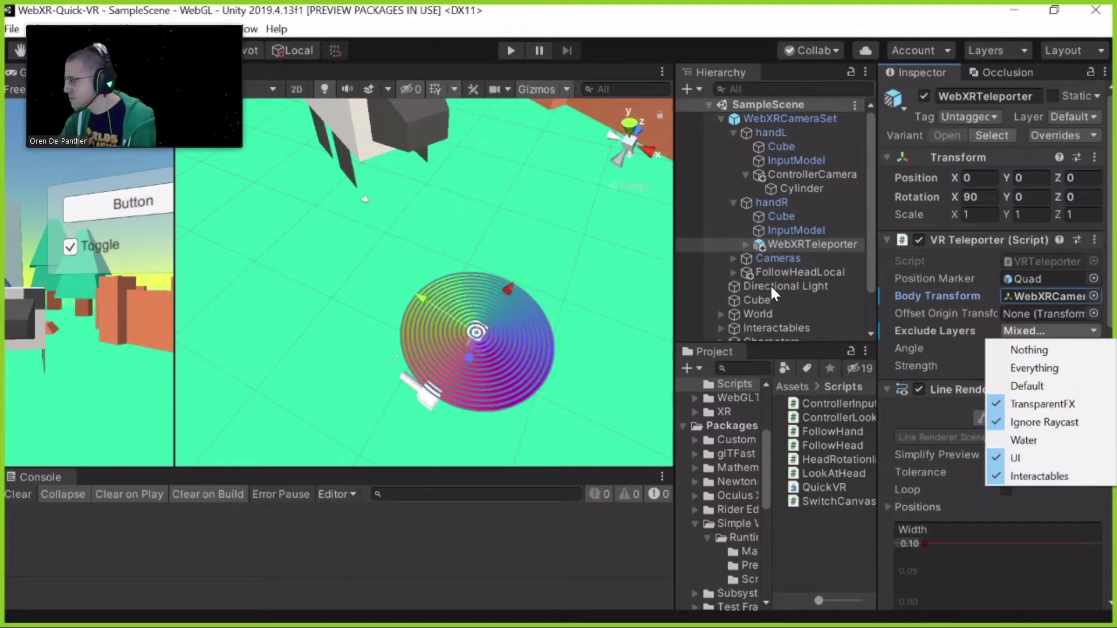
pyautogui.click(778, 329)
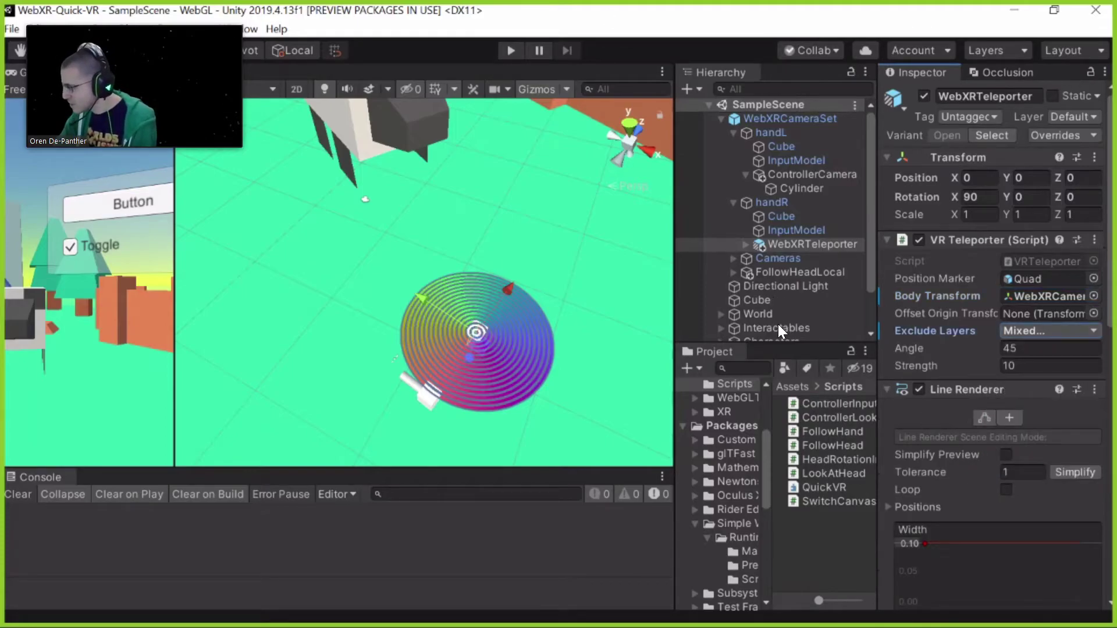
pyautogui.click(722, 328)
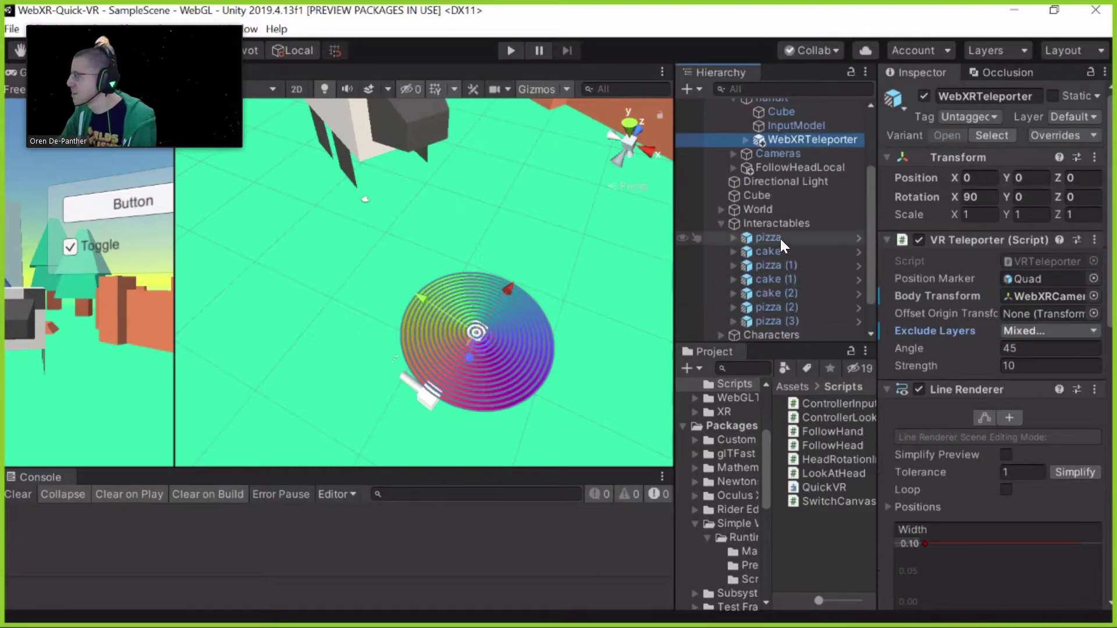
# Select the pizza object and briefly check handR's components
pyautogui.click(779, 225)
pyautogui.click(786, 237)
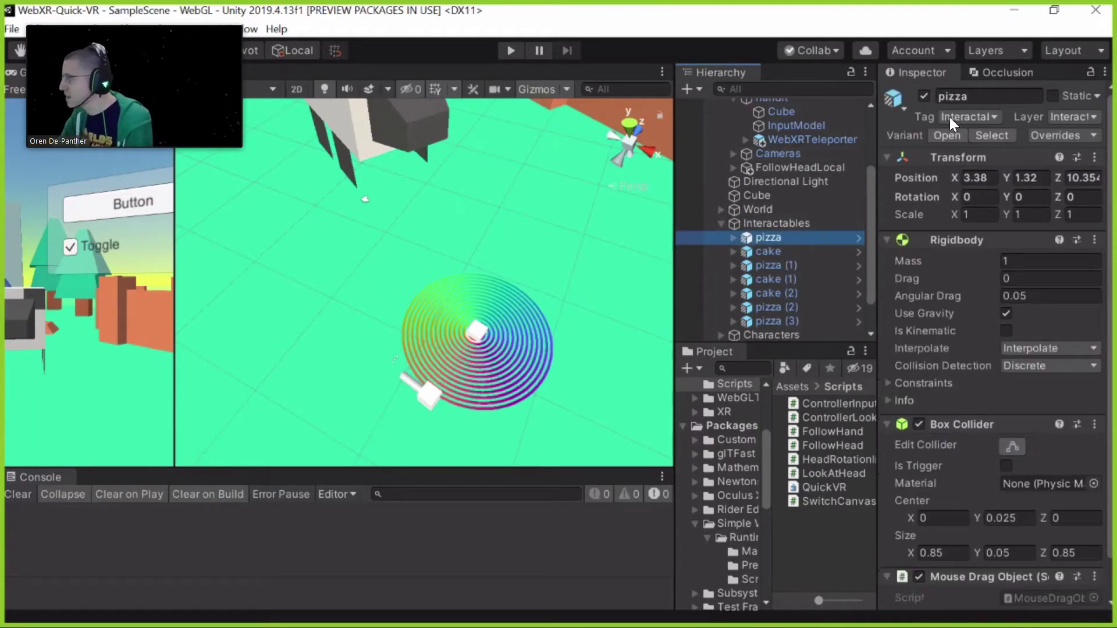
pyautogui.scroll(3, 783, 158)
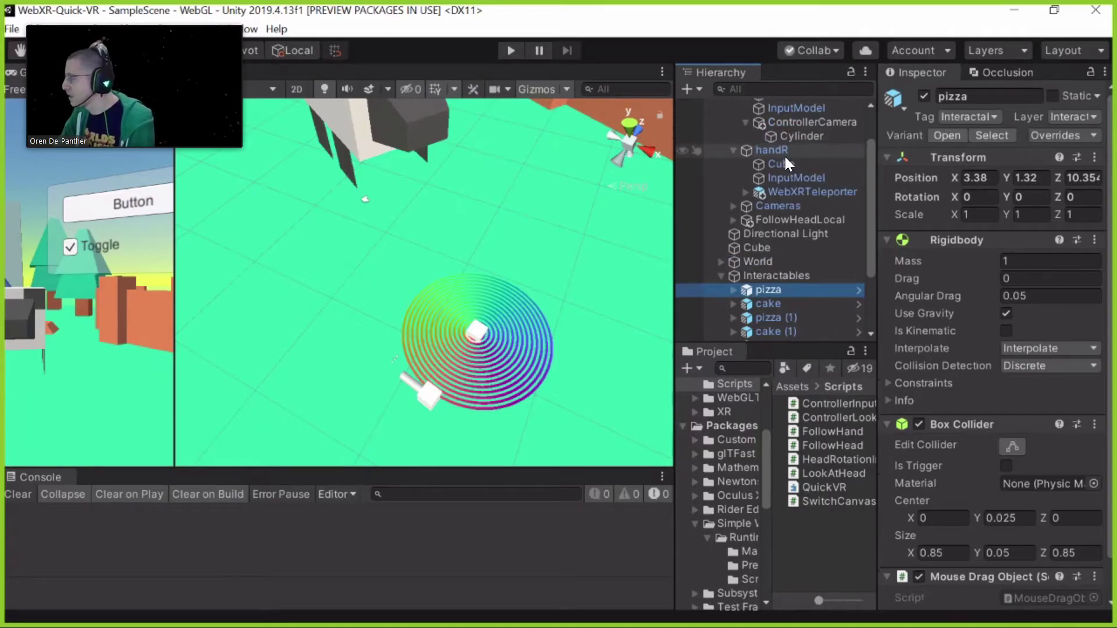
pyautogui.click(779, 151)
pyautogui.scroll(-6, 956, 286)
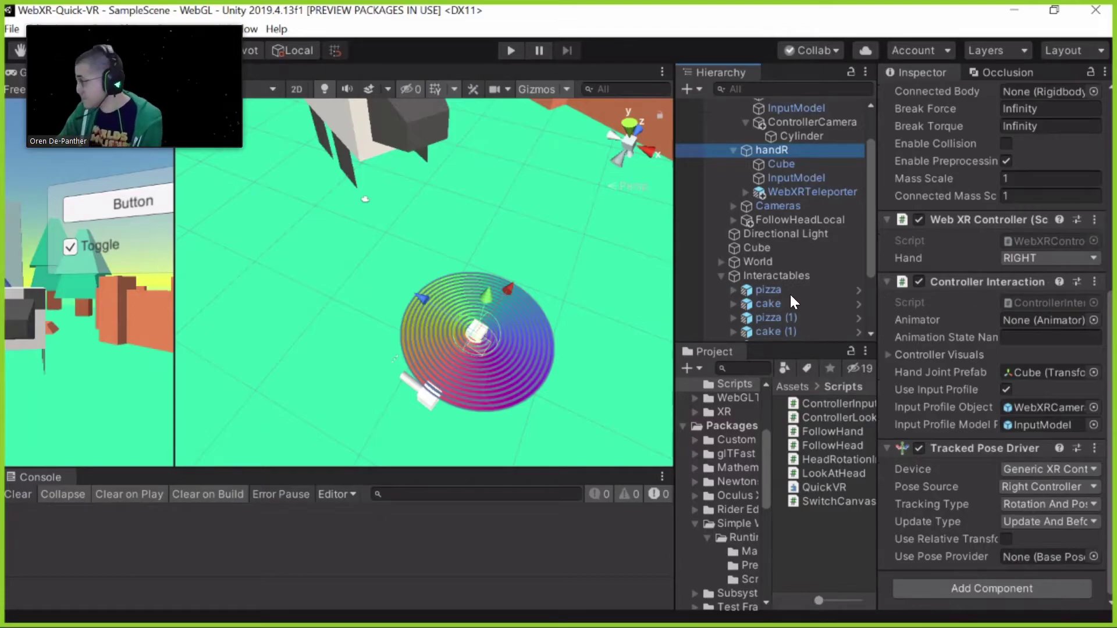
# Review pizza's gravity Rigidbody, 0.85×0.05×0.85 Box Collider and Mouse Drag Object script, then widen the Game view
pyautogui.click(768, 289)
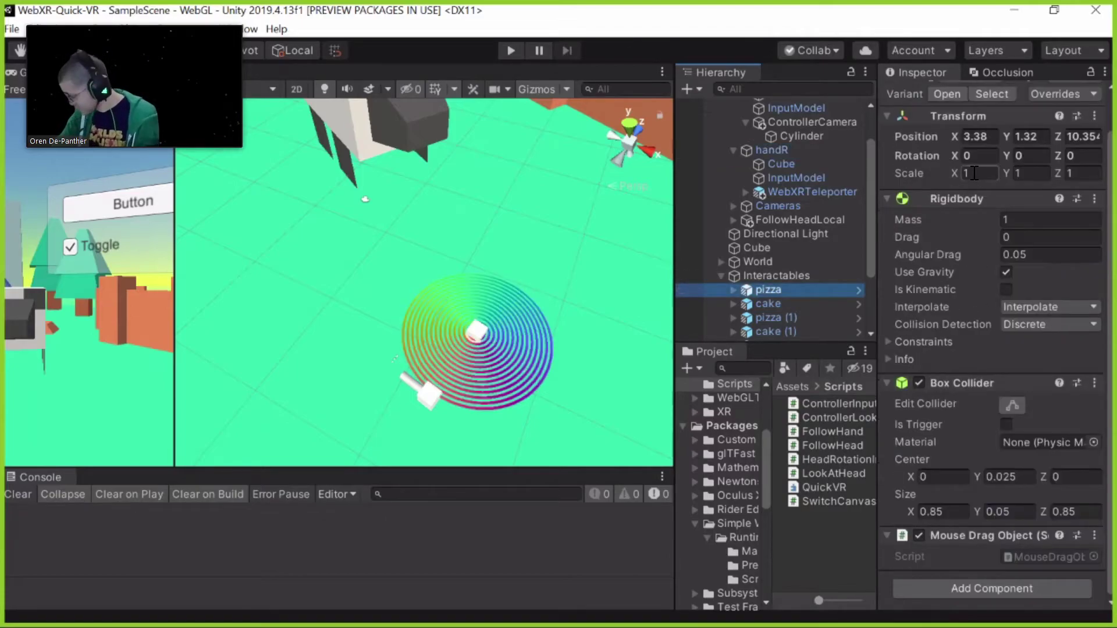
pyautogui.scroll(2, 973, 164)
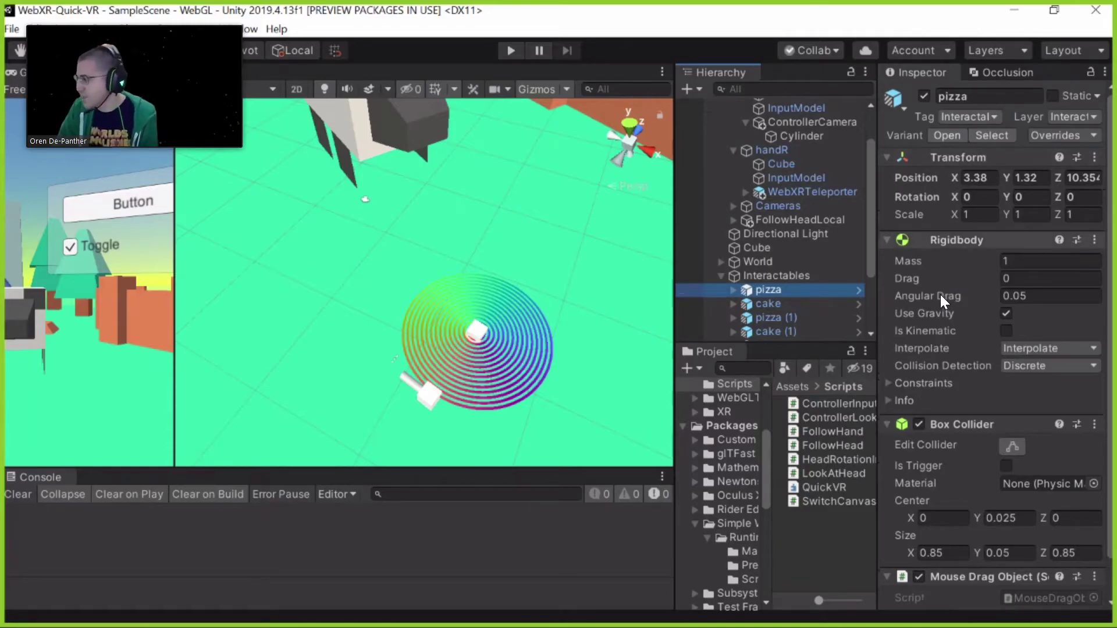
pyautogui.scroll(-1, 930, 302)
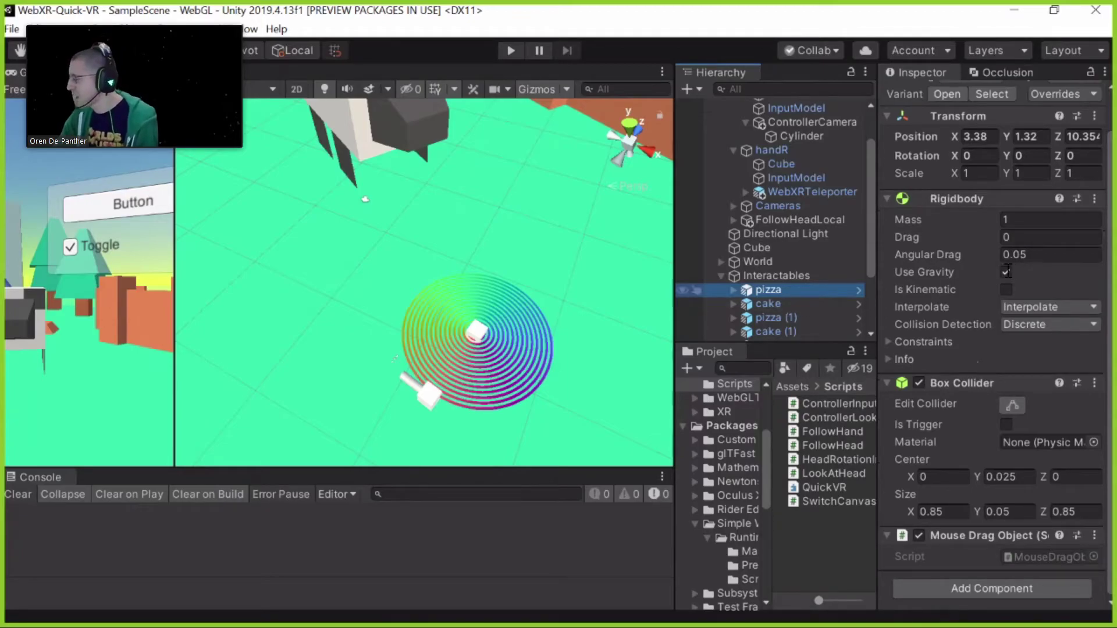
pyautogui.scroll(1, 931, 303)
pyautogui.scroll(-1, 927, 316)
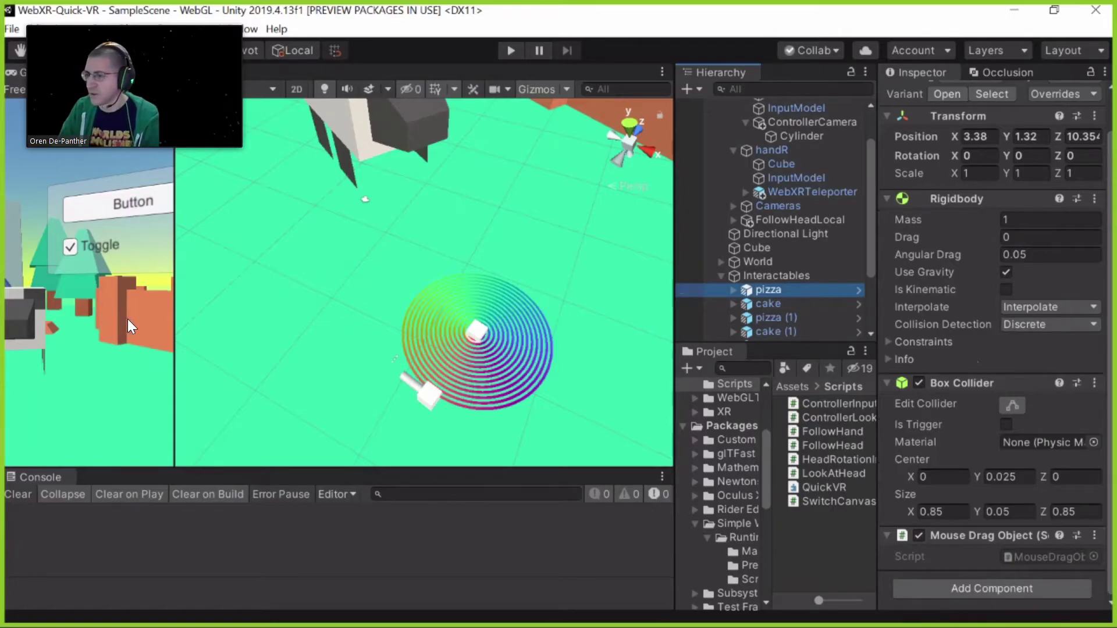
pyautogui.moveTo(174, 325); pyautogui.dragTo(321, 349)
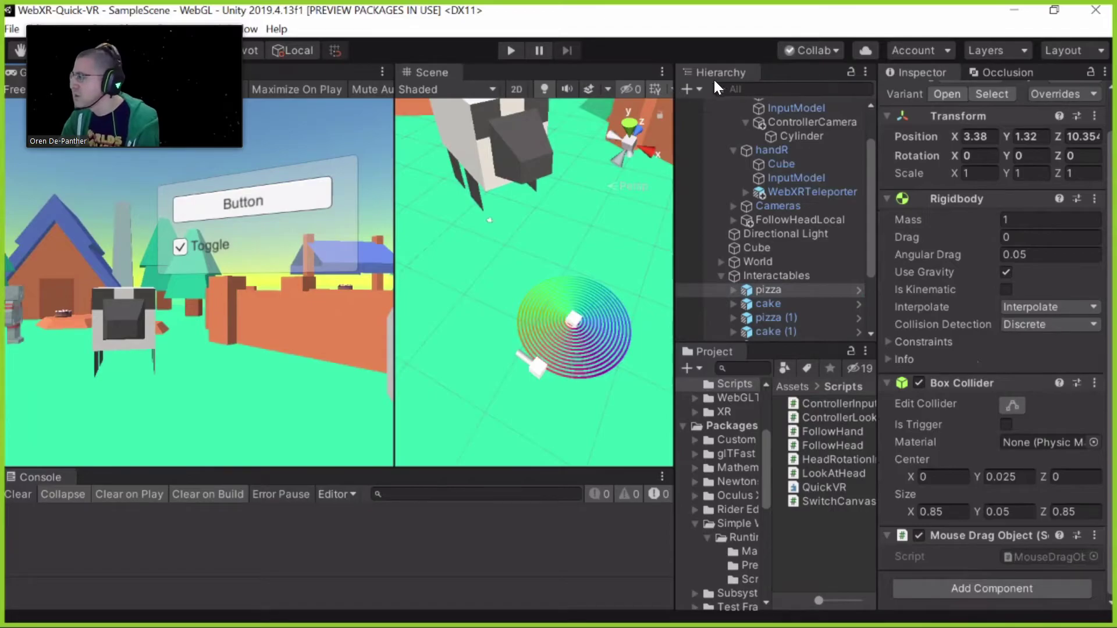
# Scroll the Hierarchy and browse the File menu commands
pyautogui.scroll(-3, 773, 232)
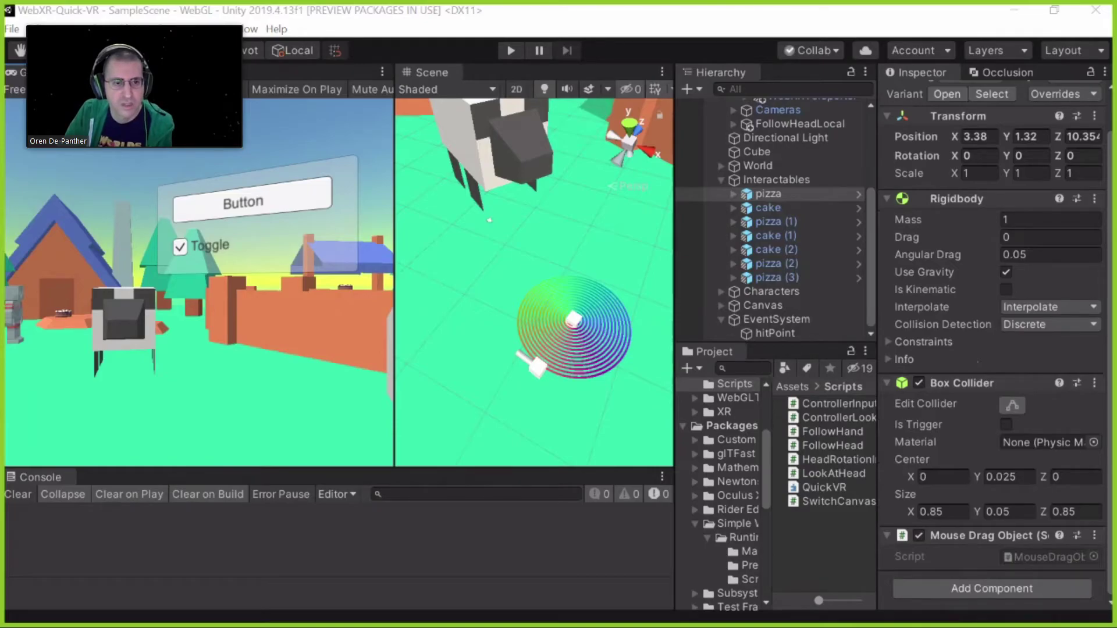
pyautogui.click(12, 29)
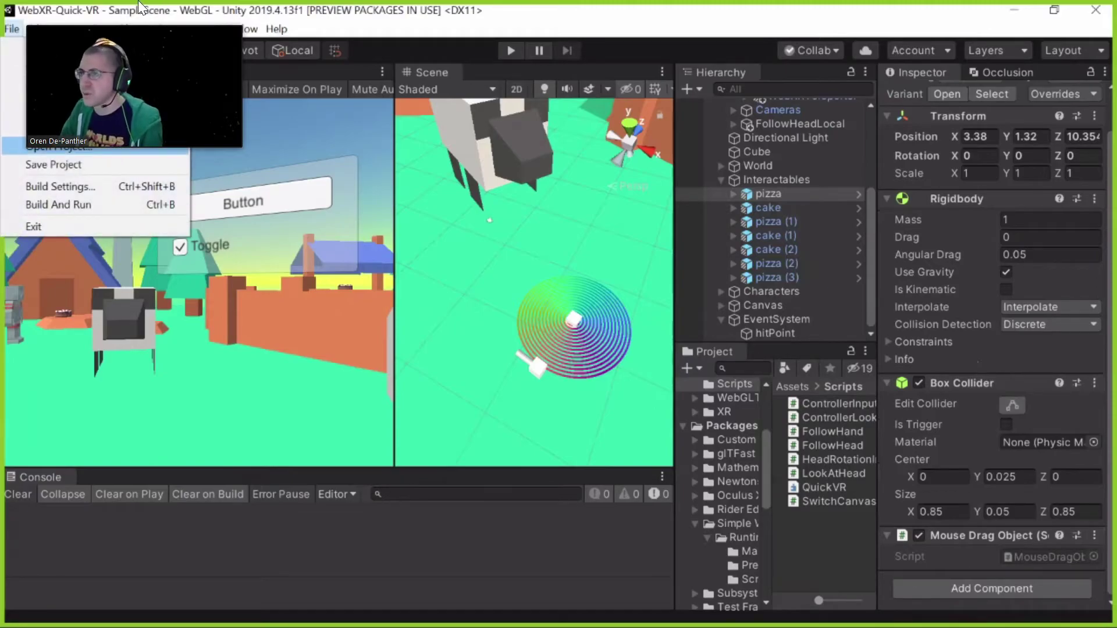
pyautogui.moveTo(184, 28)
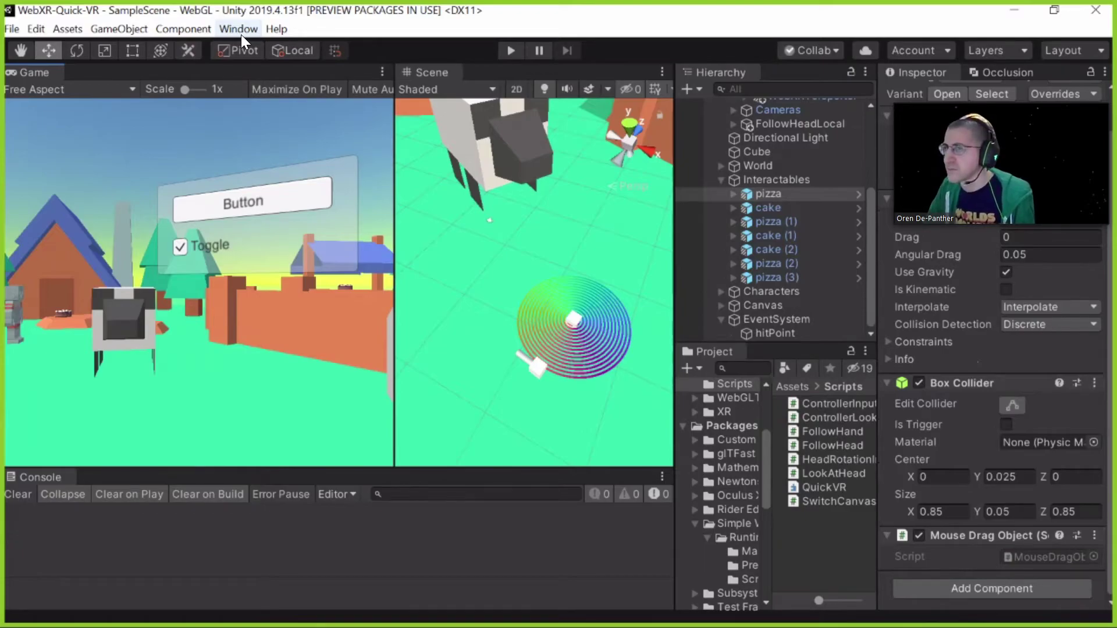
# Copy the WebGL templates into the project with Window > WebXR > Copy WebGLTemplates
pyautogui.click(241, 32)
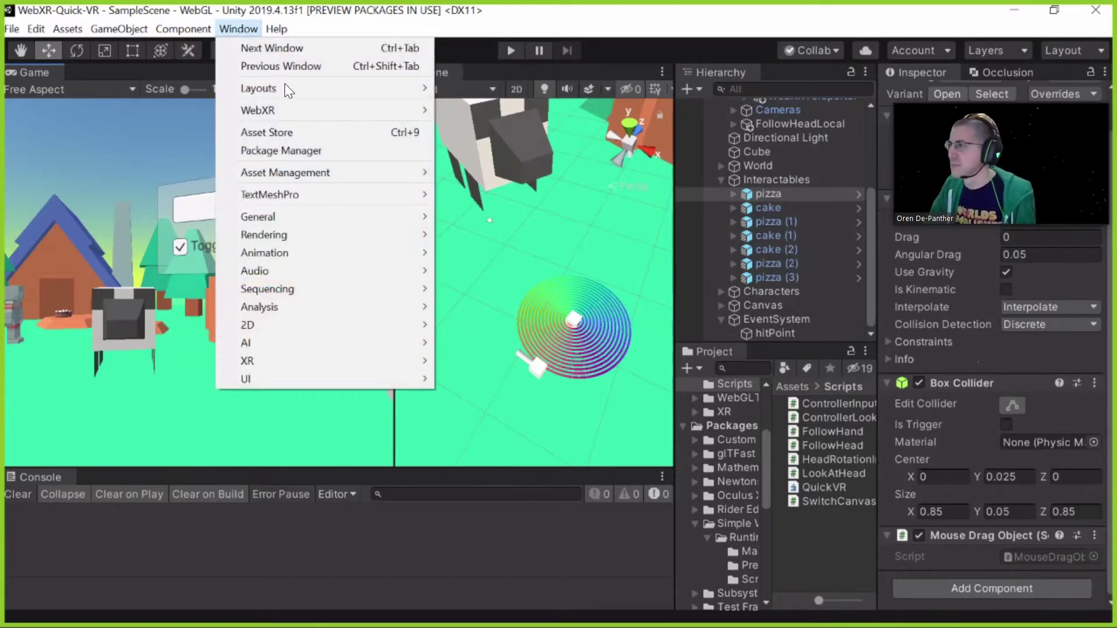
pyautogui.moveTo(302, 87)
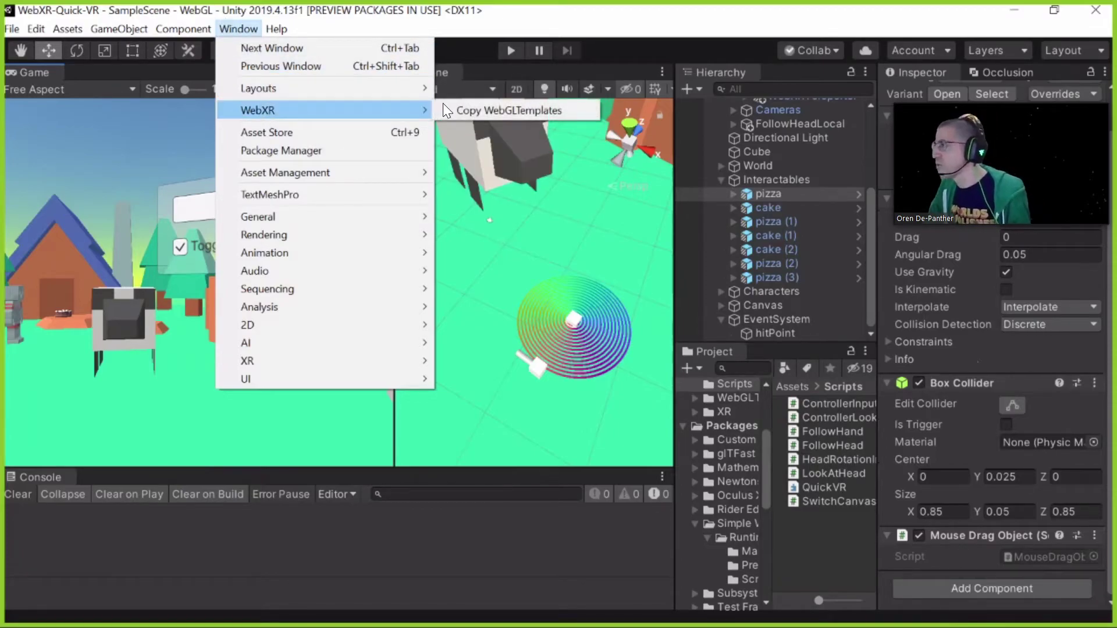
pyautogui.click(677, 389)
# Widen the Project panel and browse the WebXR, WebXR2020, WebXRFullView and WebXRFullView2020 templates
pyautogui.click(728, 398)
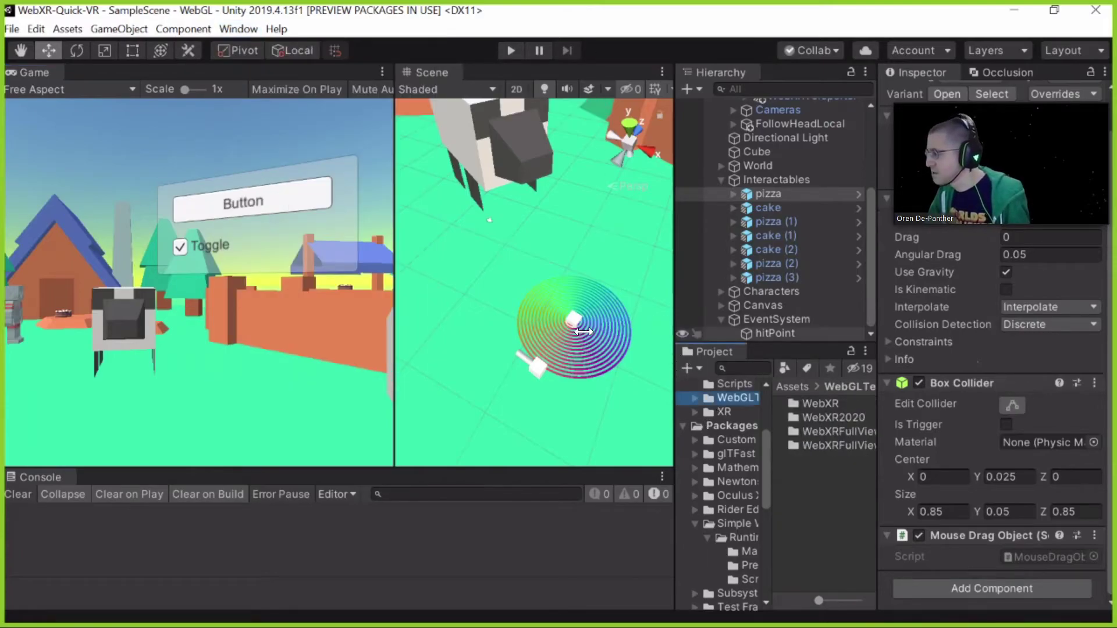
pyautogui.moveTo(674, 320); pyautogui.dragTo(502, 326)
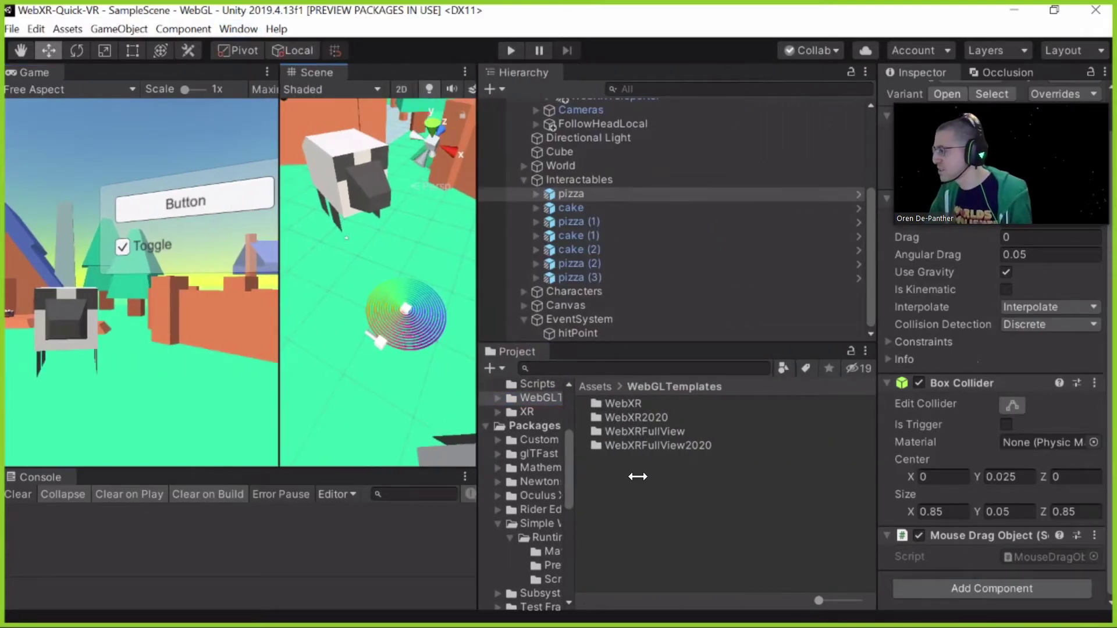
pyautogui.moveTo(638, 476); pyautogui.dragTo(640, 476)
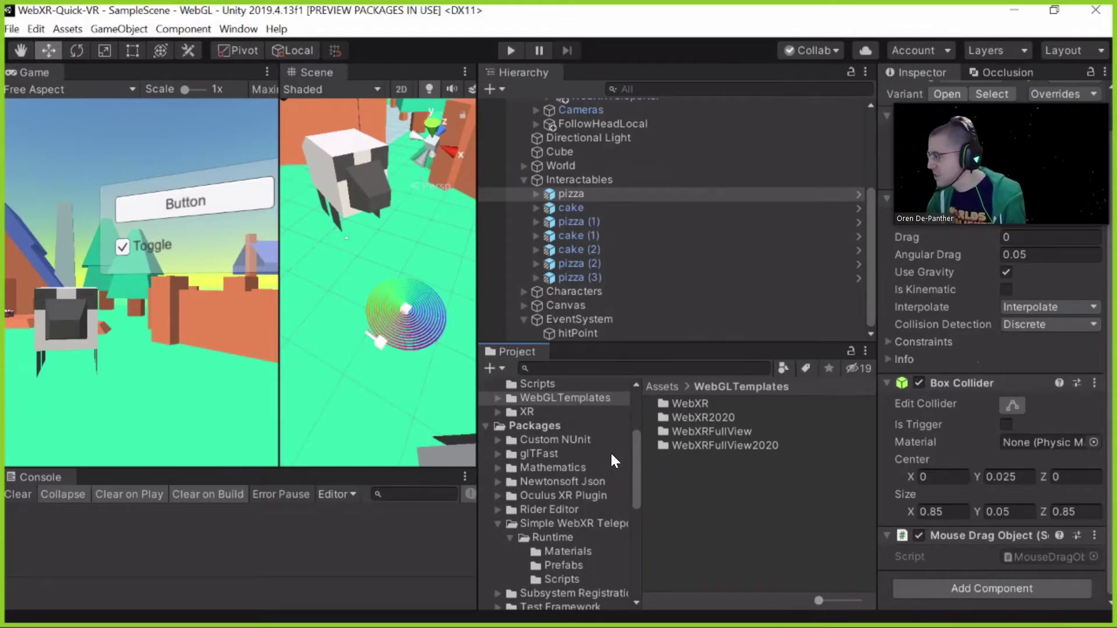
pyautogui.scroll(3, 577, 442)
pyautogui.click(724, 405)
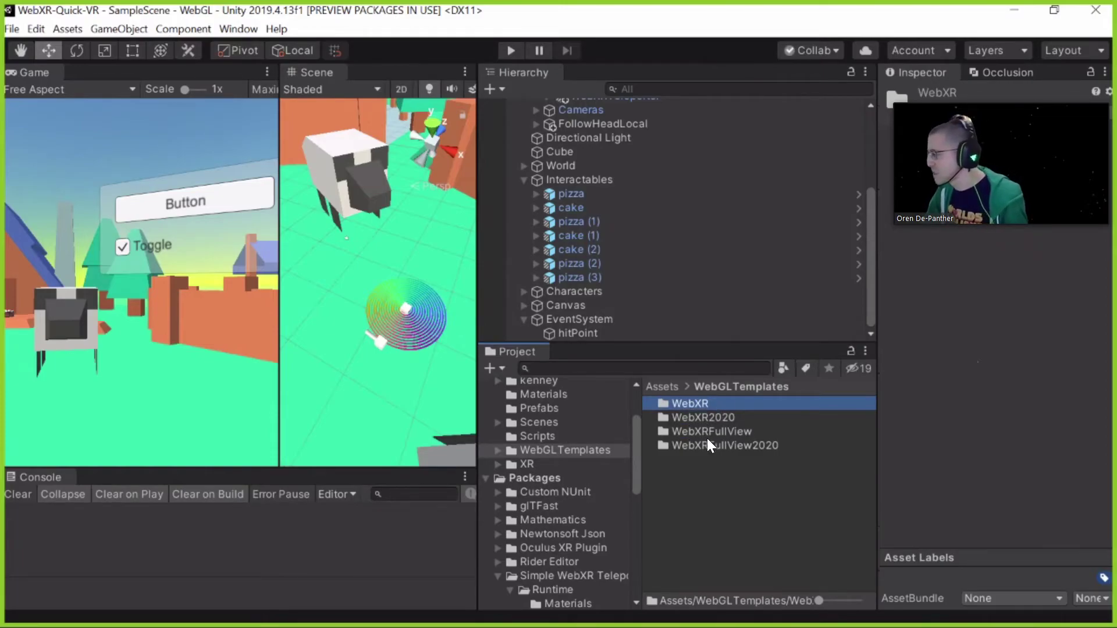
pyautogui.press('Down')
pyautogui.press('Down')
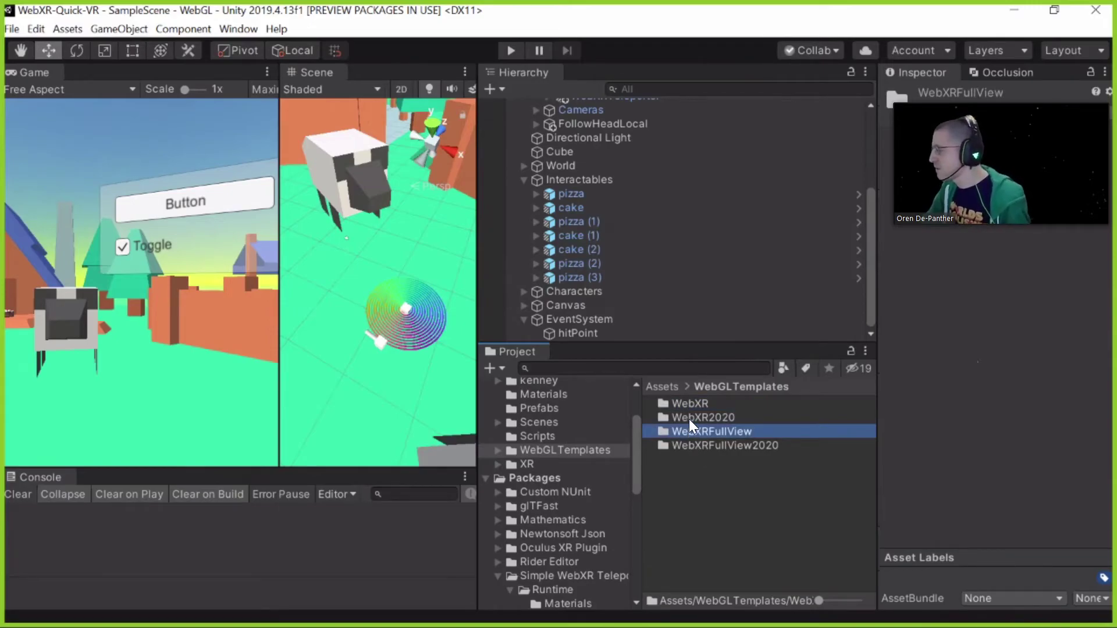
pyautogui.press('Up')
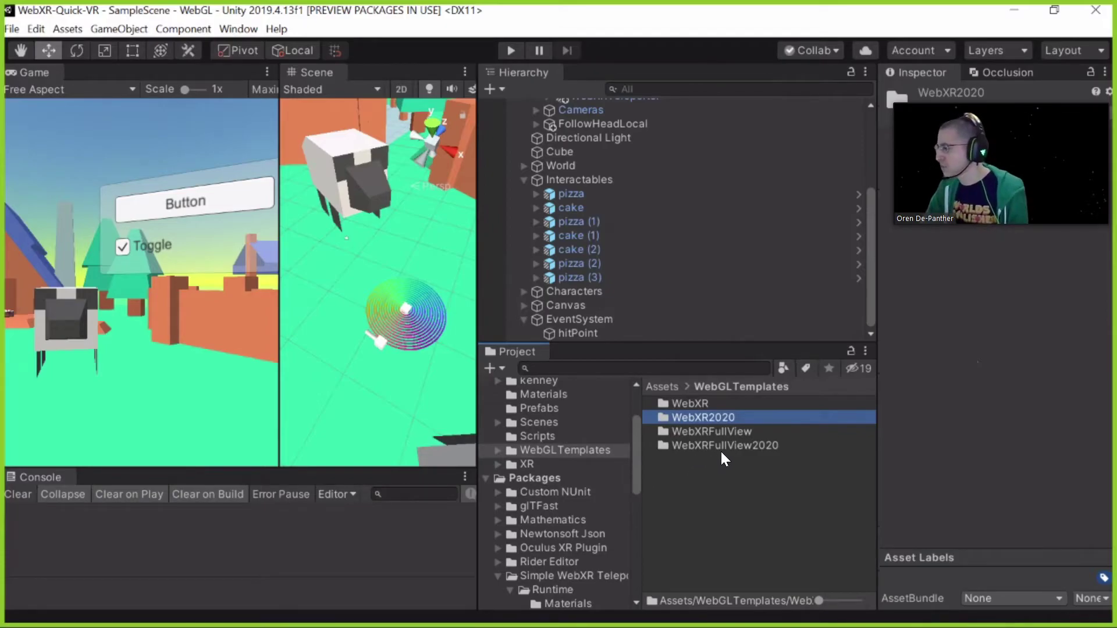
pyautogui.press('Down')
pyautogui.press('Down')
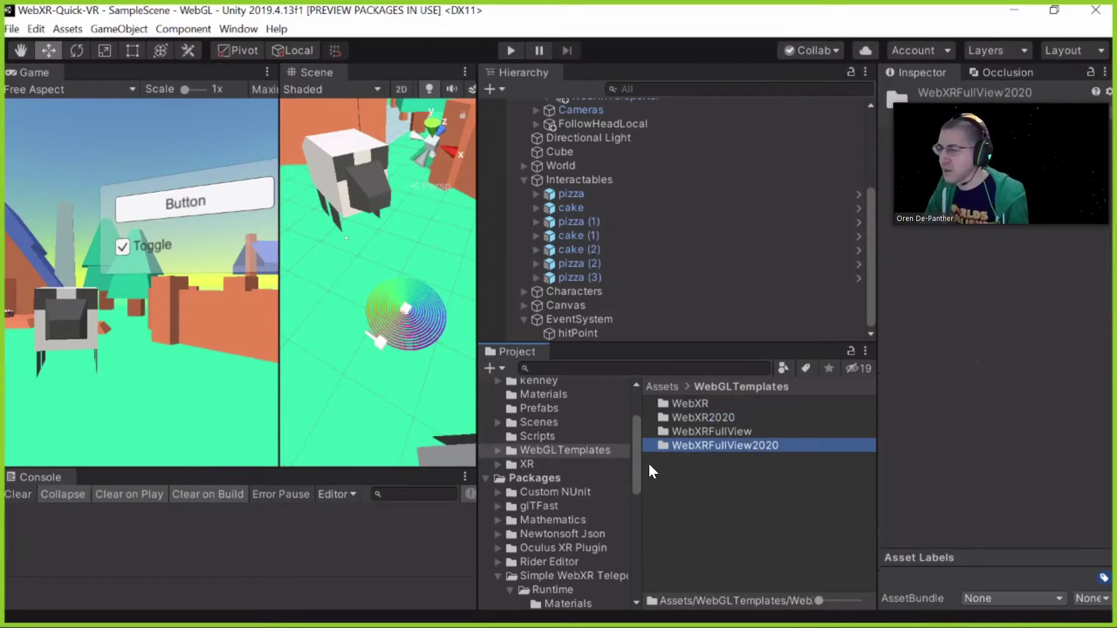
pyautogui.click(635, 454)
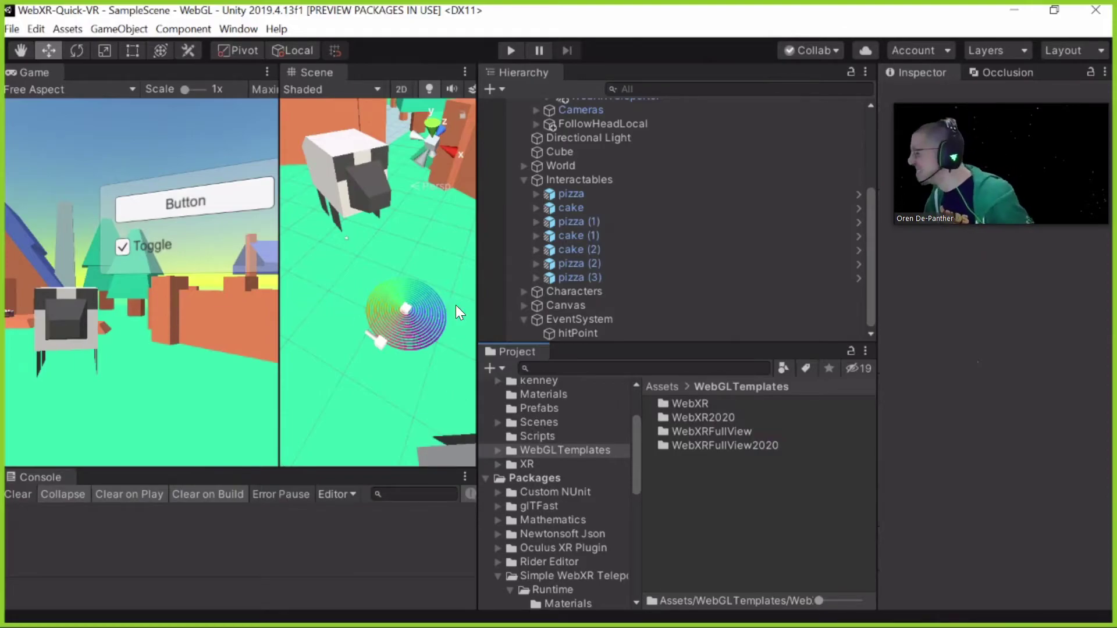
pyautogui.click(18, 27)
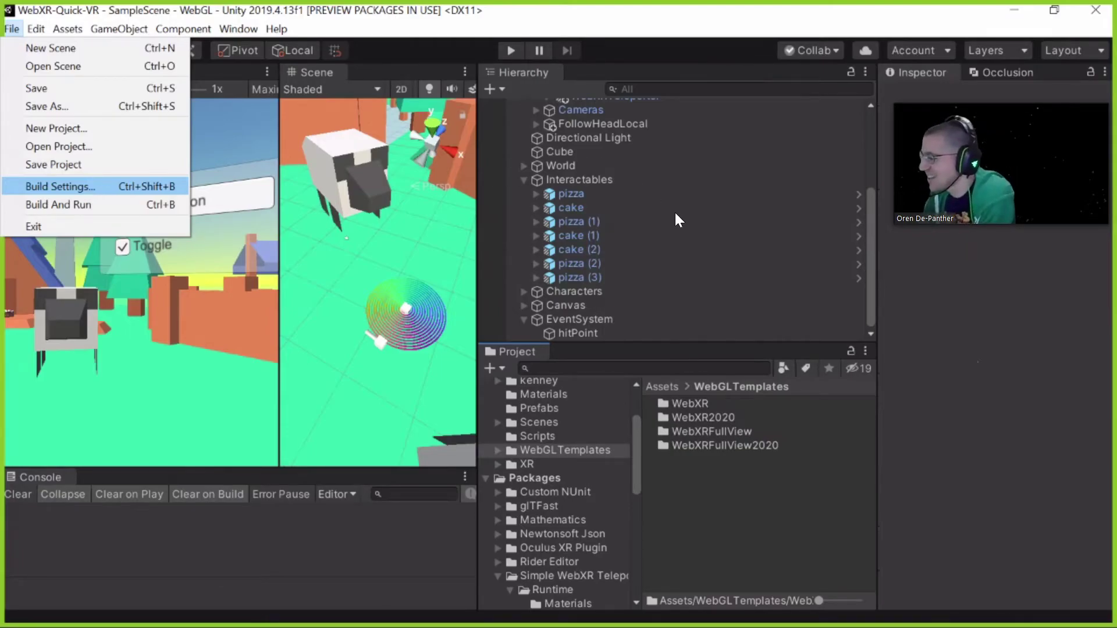
pyautogui.click(556, 442)
pyautogui.click(553, 423)
pyautogui.click(547, 436)
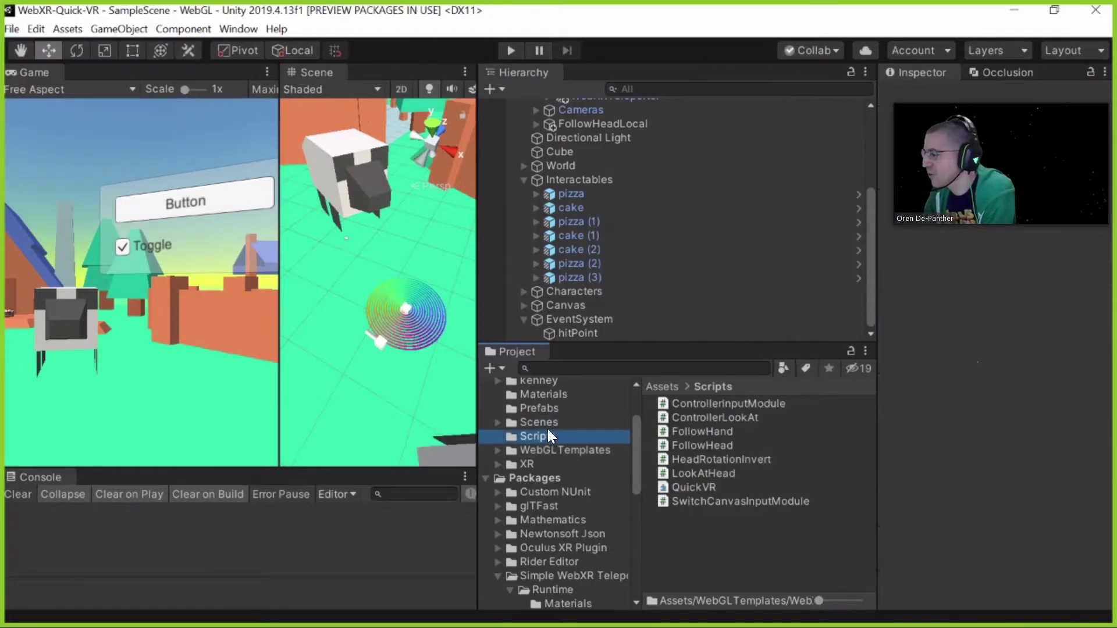
pyautogui.press('Down')
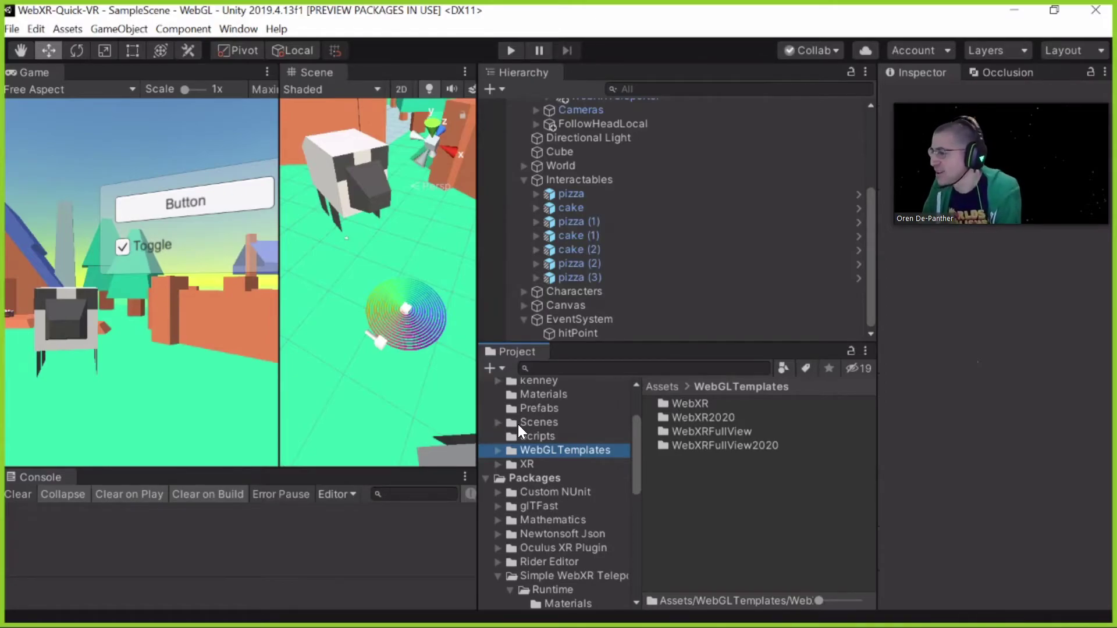
pyautogui.doubleClick(514, 456)
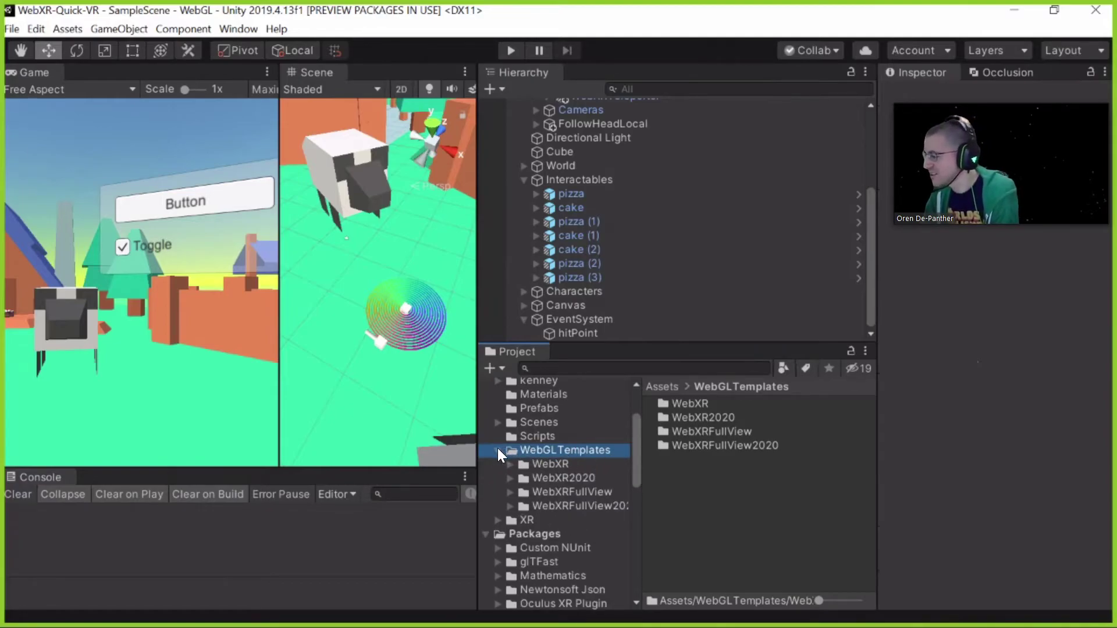
pyautogui.doubleClick(535, 451)
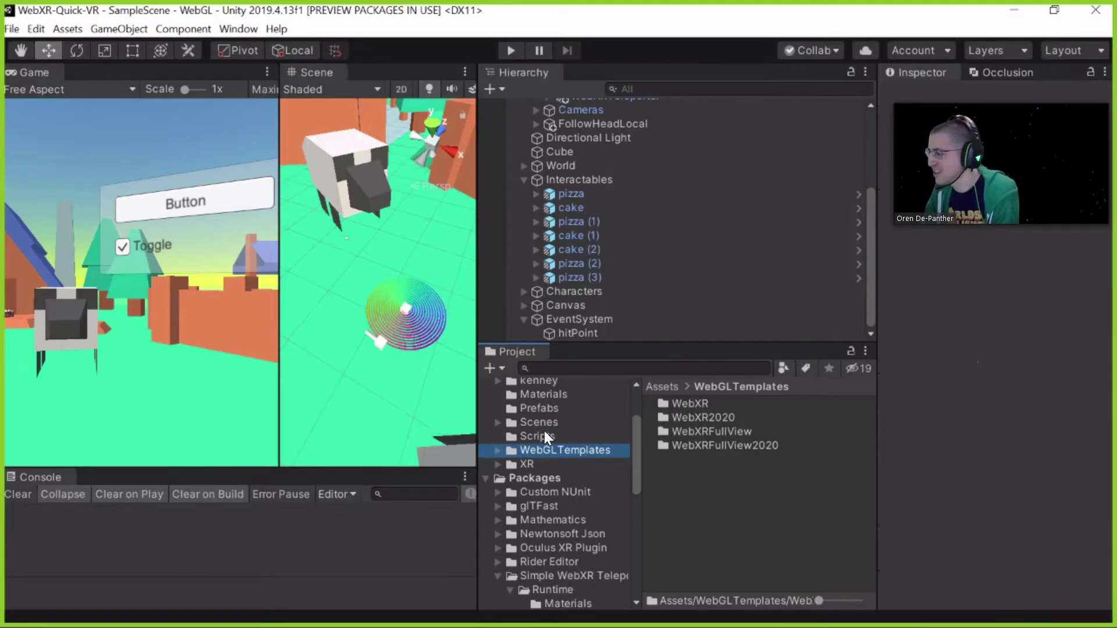
pyautogui.scroll(2, 542, 422)
pyautogui.click(554, 487)
pyautogui.press('Left')
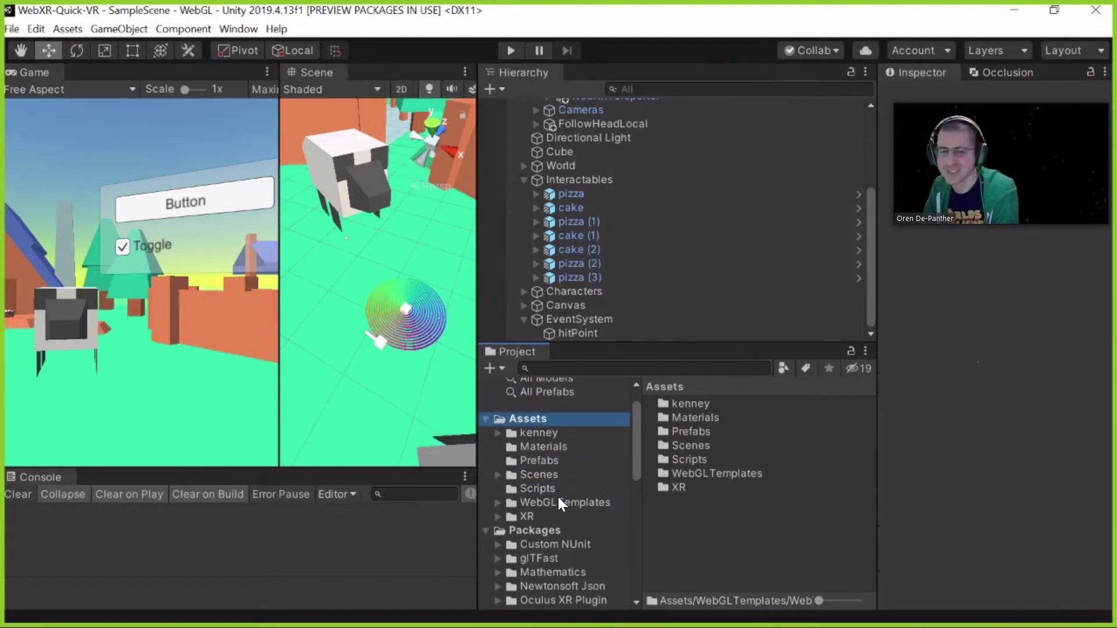
pyautogui.click(558, 502)
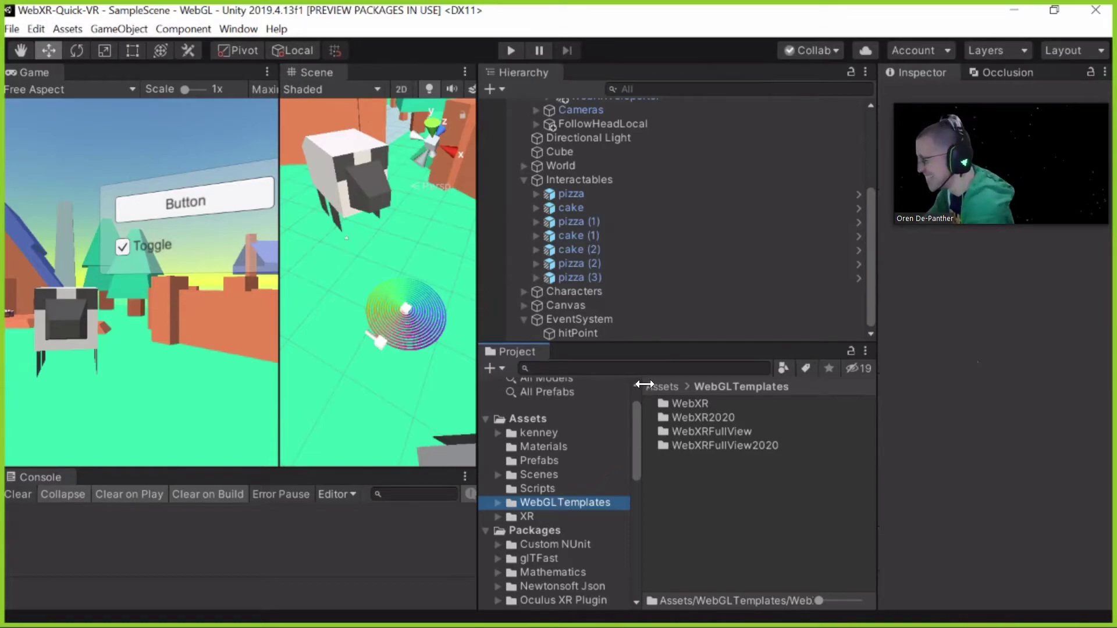
pyautogui.click(12, 28)
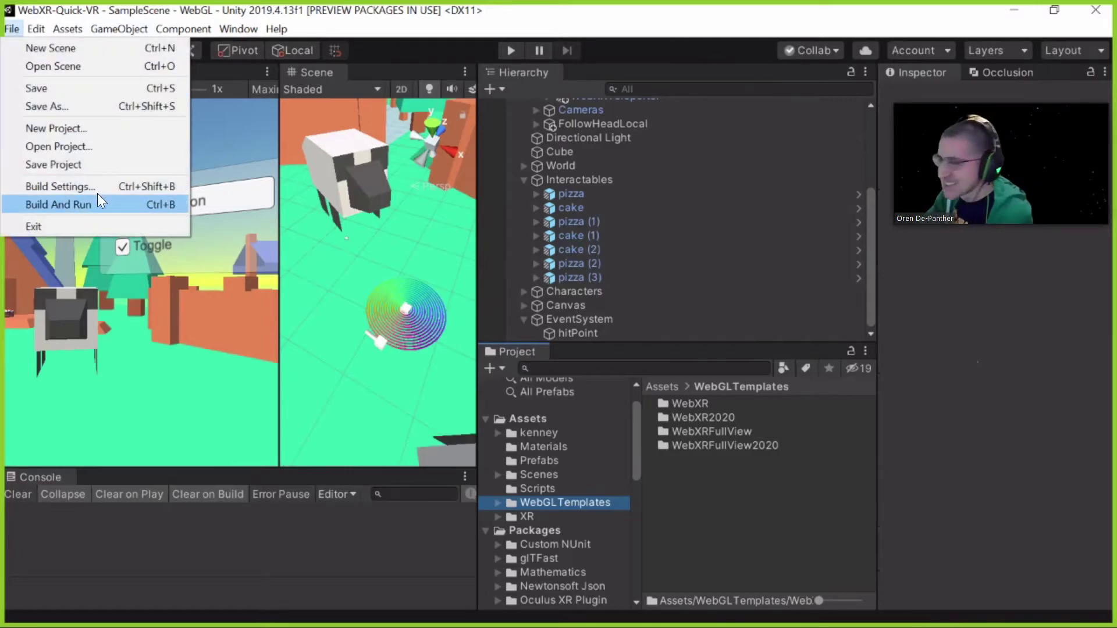
# From Build Settings, open the WebGL Player settings for the WebXR-Quick-VR product, version 0.1
pyautogui.click(58, 186)
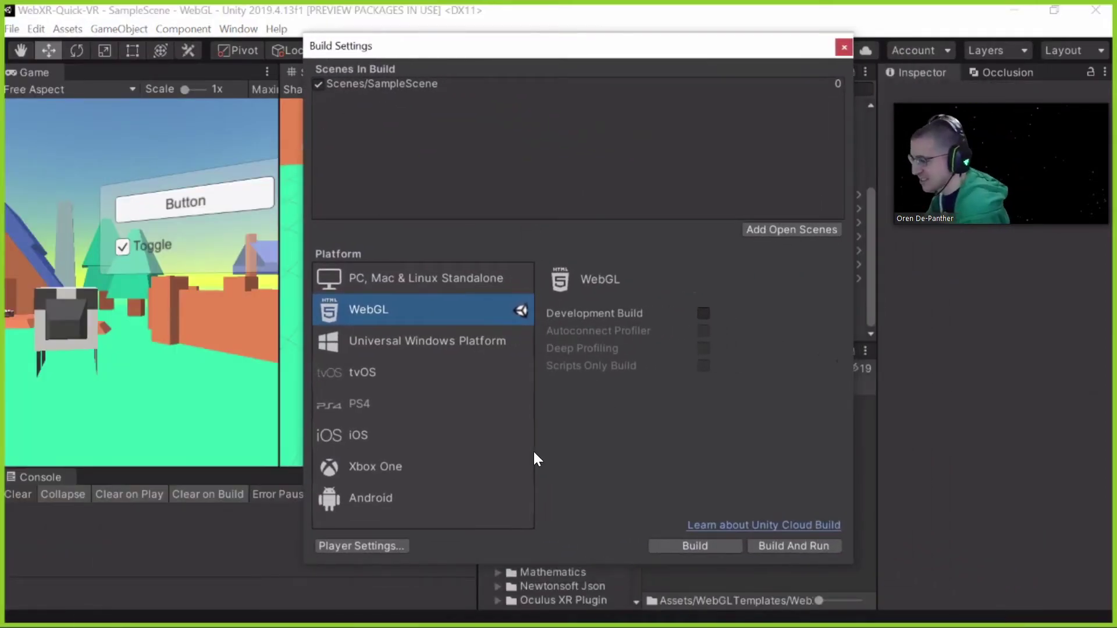
pyautogui.click(327, 549)
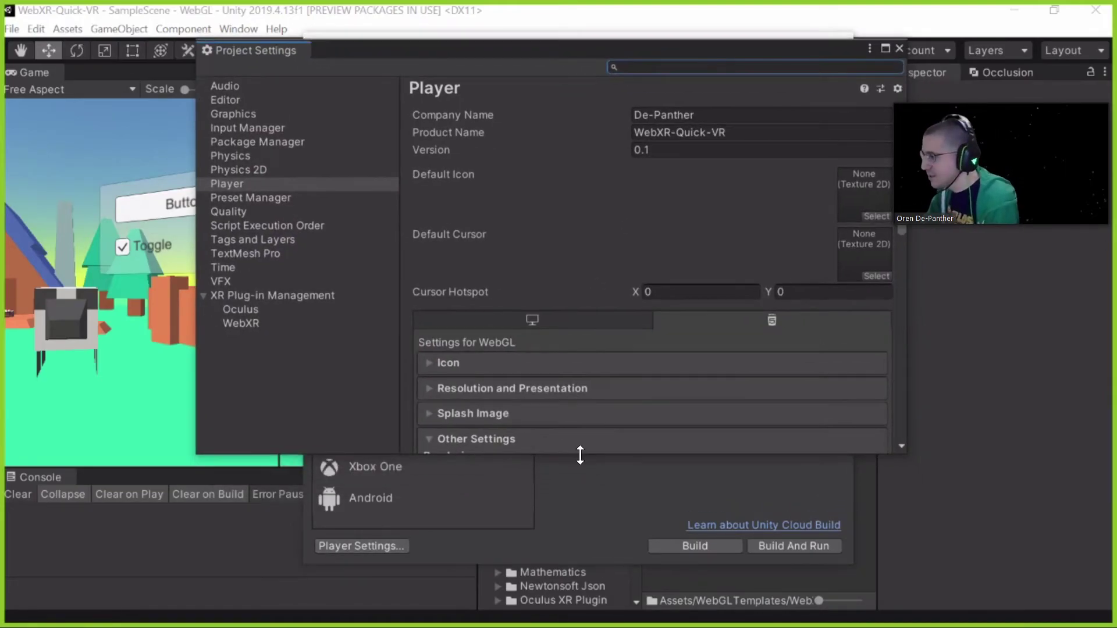
# Make the Project Settings window taller and expand the Resolution and Presentation section
pyautogui.moveTo(548, 521); pyautogui.dragTo(544, 536)
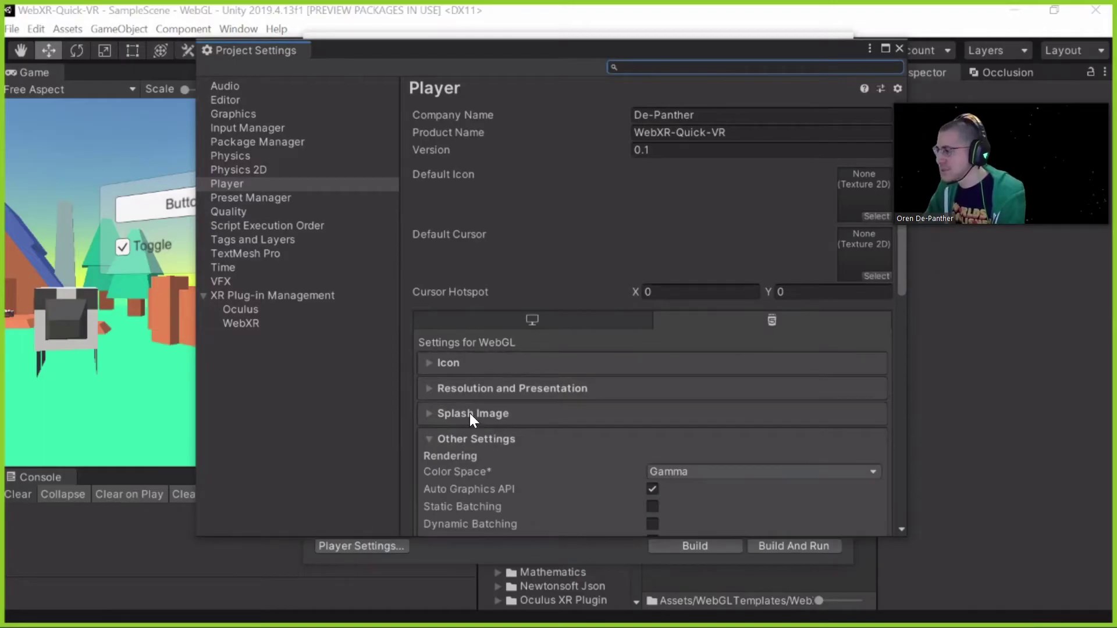
pyautogui.click(432, 387)
pyautogui.scroll(-2, 582, 387)
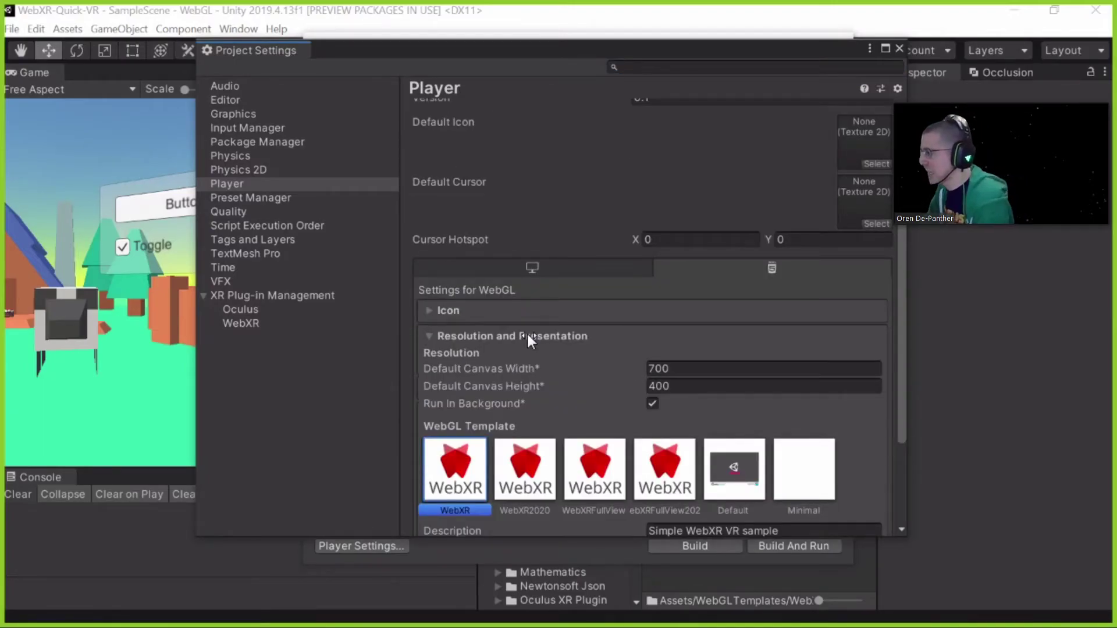
pyautogui.scroll(-1, 581, 308)
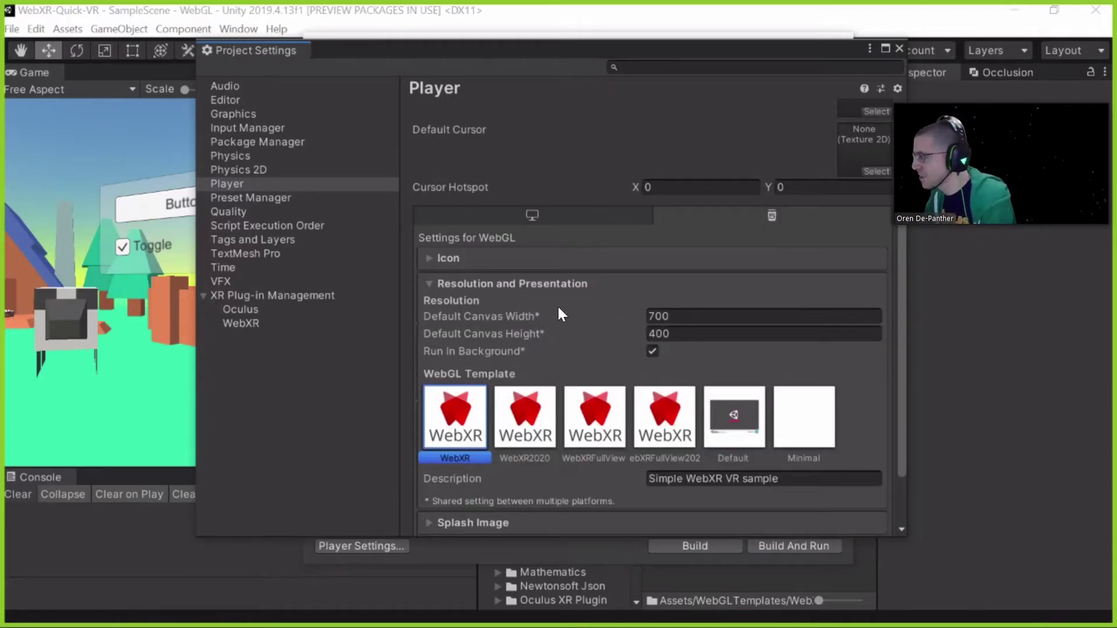
# Review the 700 × 400 Default Canvas Width and Height fields with the WebXR template
pyautogui.click(687, 316)
pyautogui.press('Tab')
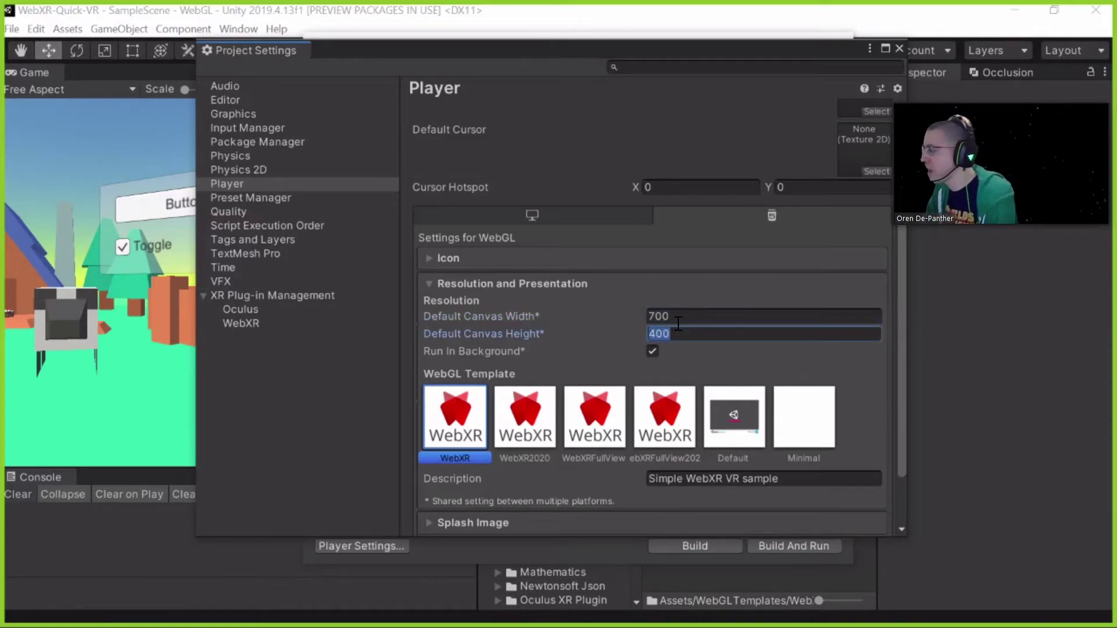
pyautogui.hotkey('shift', 'Tab')
pyautogui.press('Tab')
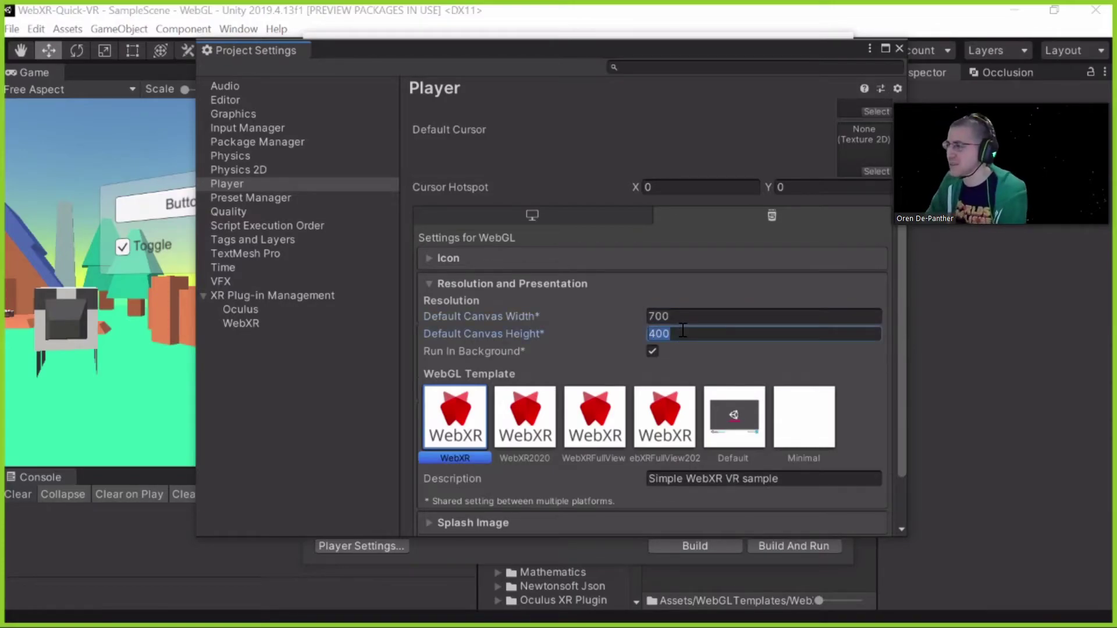
pyautogui.hotkey('shift', 'Tab')
pyautogui.press('Tab')
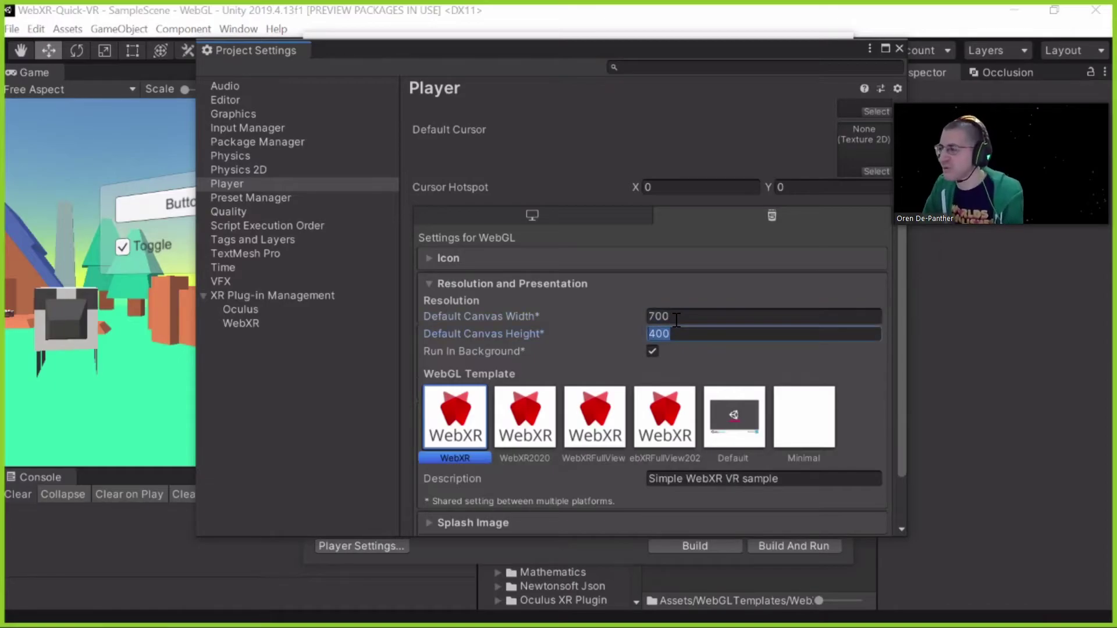
pyautogui.hotkey('shift', 'Tab')
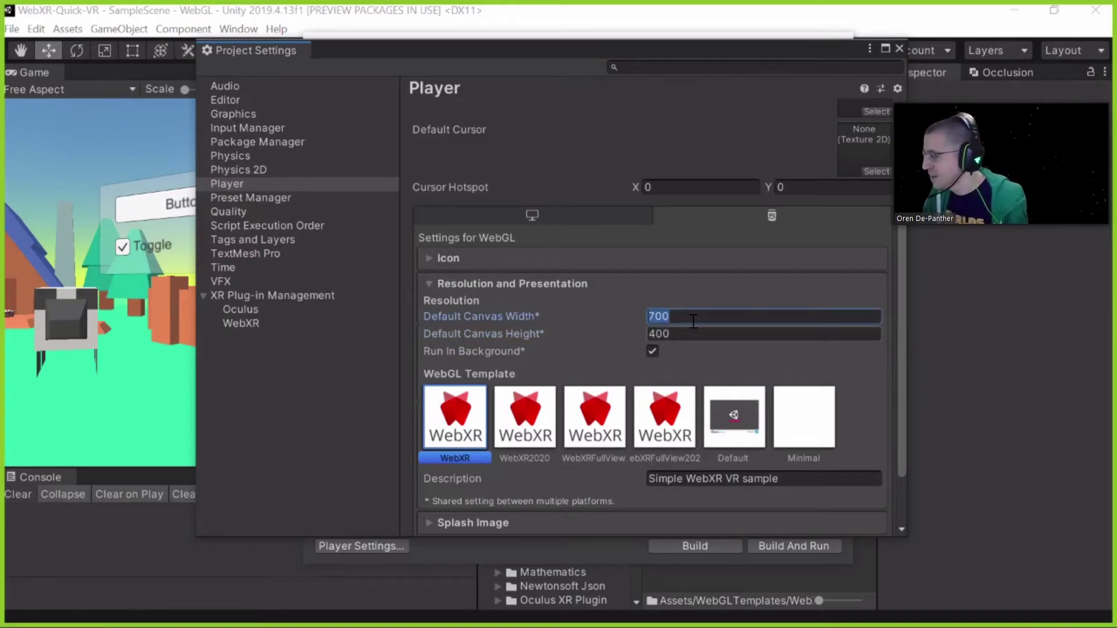
pyautogui.press('Tab')
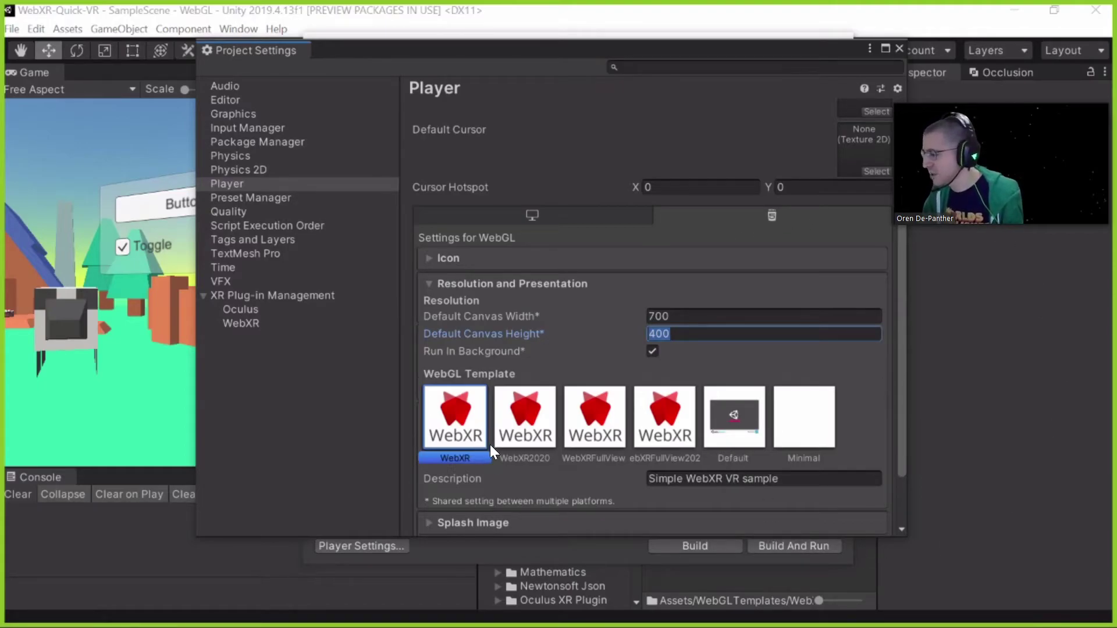
pyautogui.scroll(-3, 491, 450)
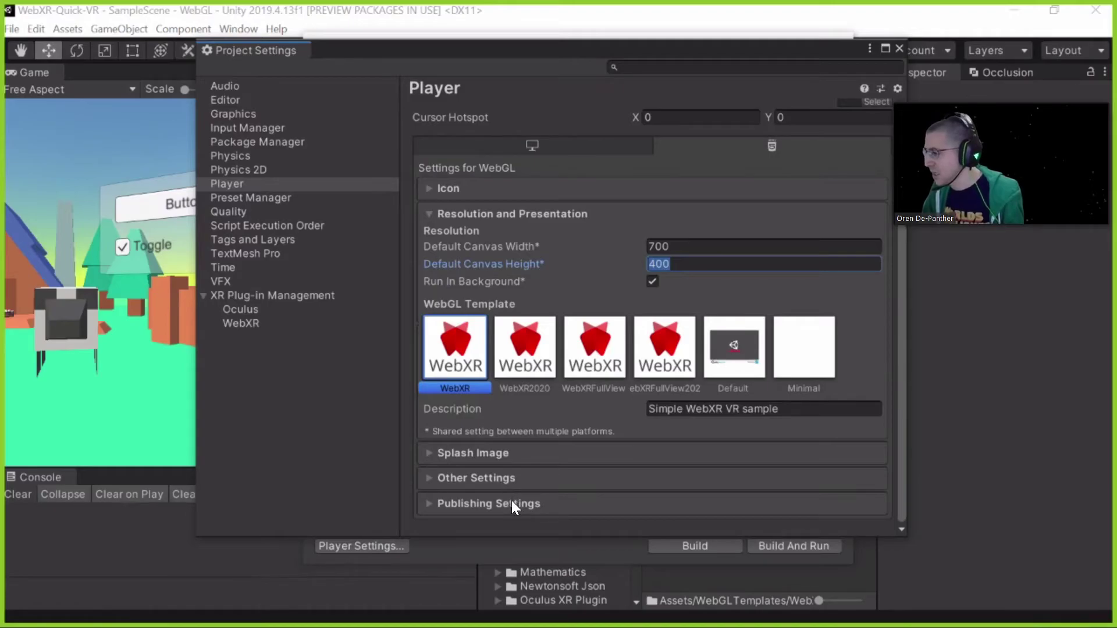
# Show Publishing Settings (compression Disabled, Data Caching, WebAssembly Streaming) in a wider Player panel
pyautogui.click(541, 503)
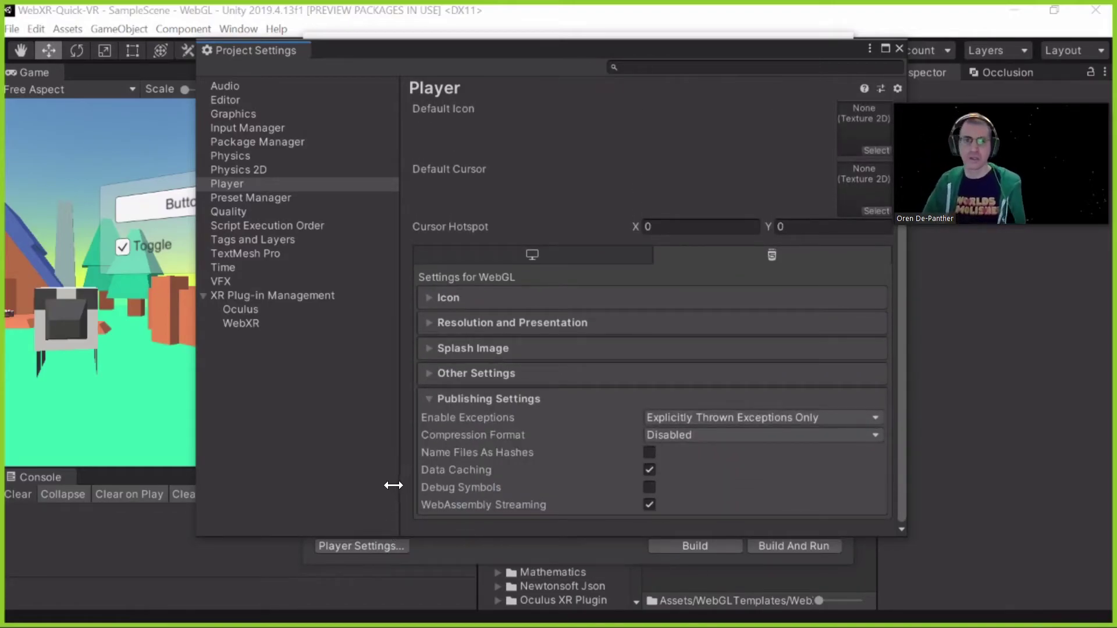
pyautogui.moveTo(383, 487); pyautogui.dragTo(382, 487)
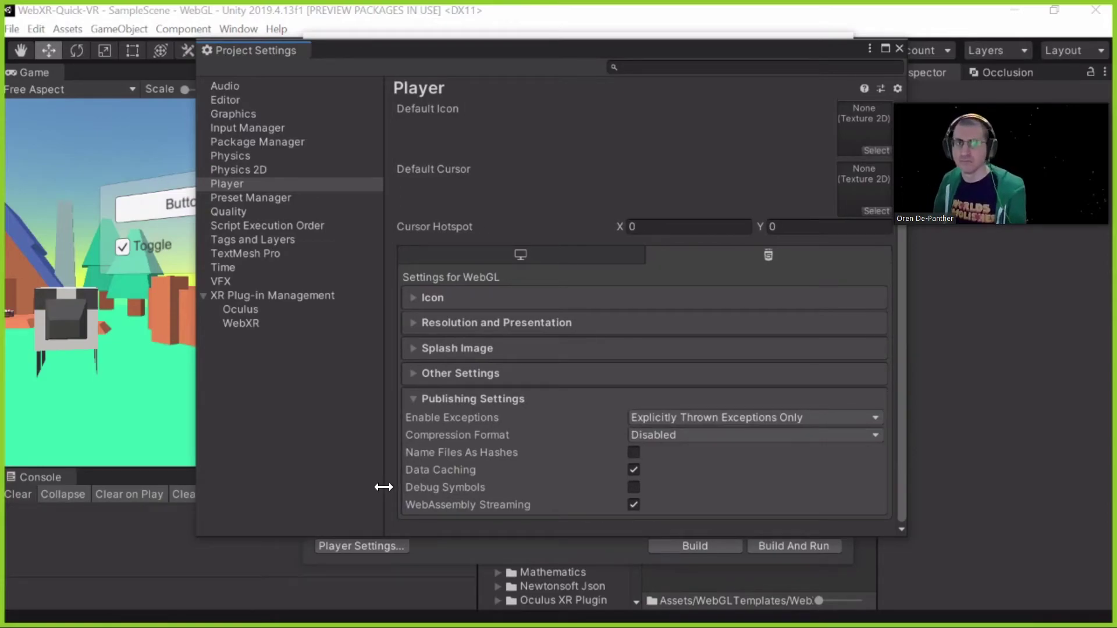
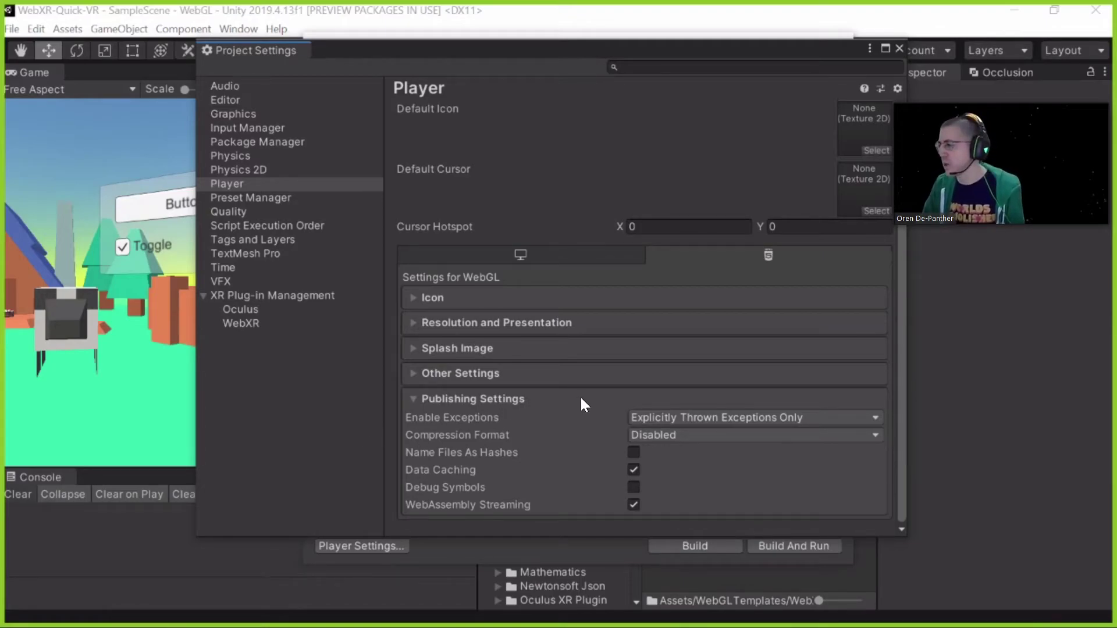
# Check the WebGL Compression Format choices, leave it Disabled, and close Project Settings
pyautogui.click(678, 436)
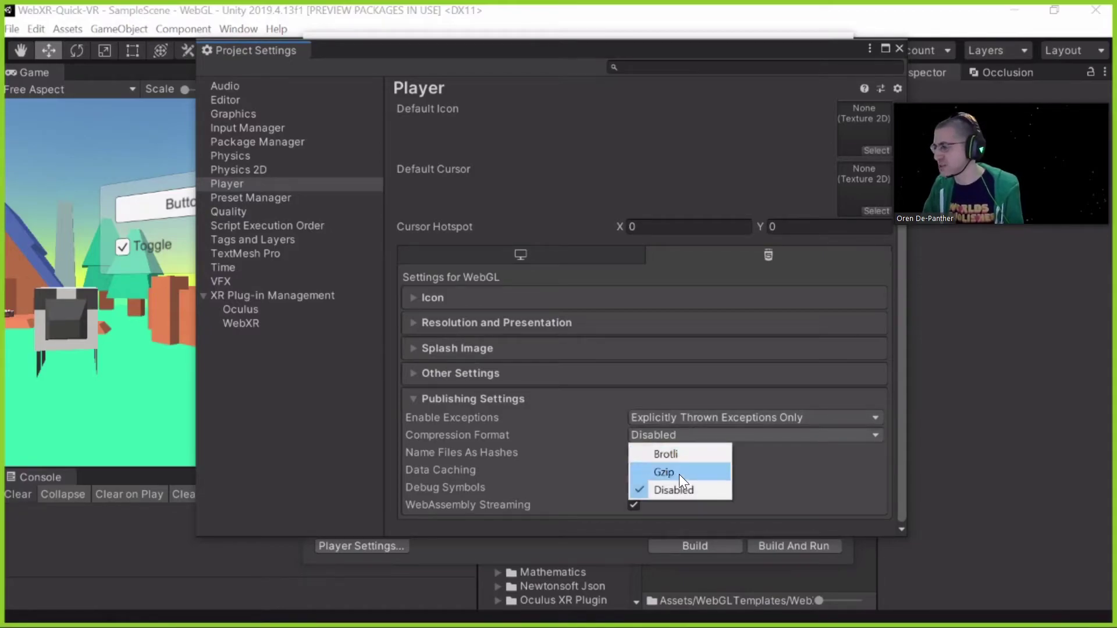
pyautogui.click(506, 398)
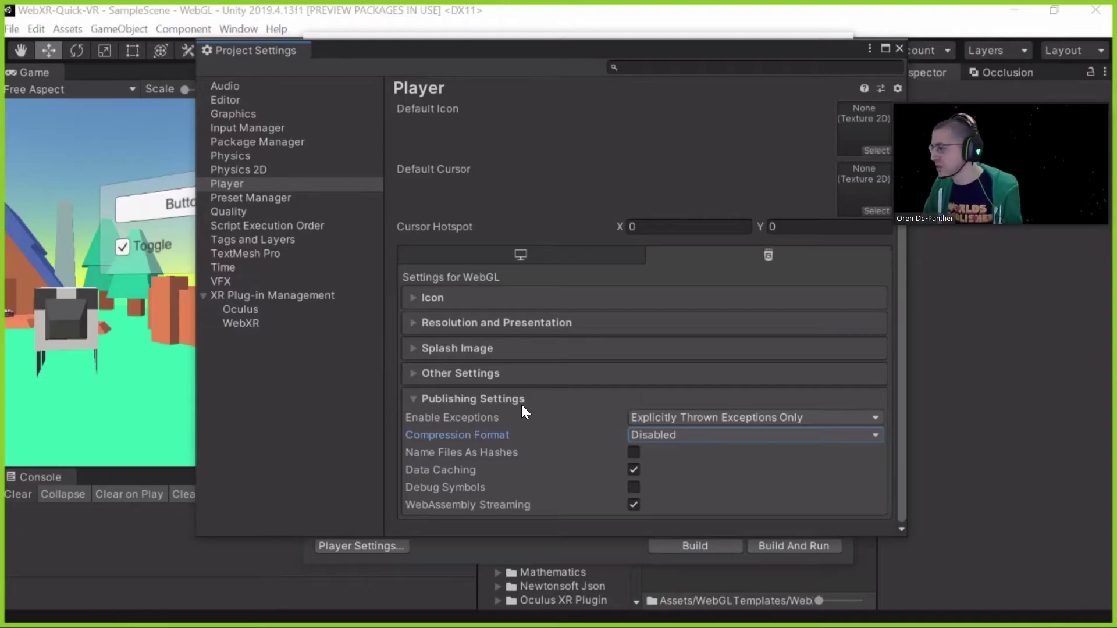
pyautogui.click(645, 442)
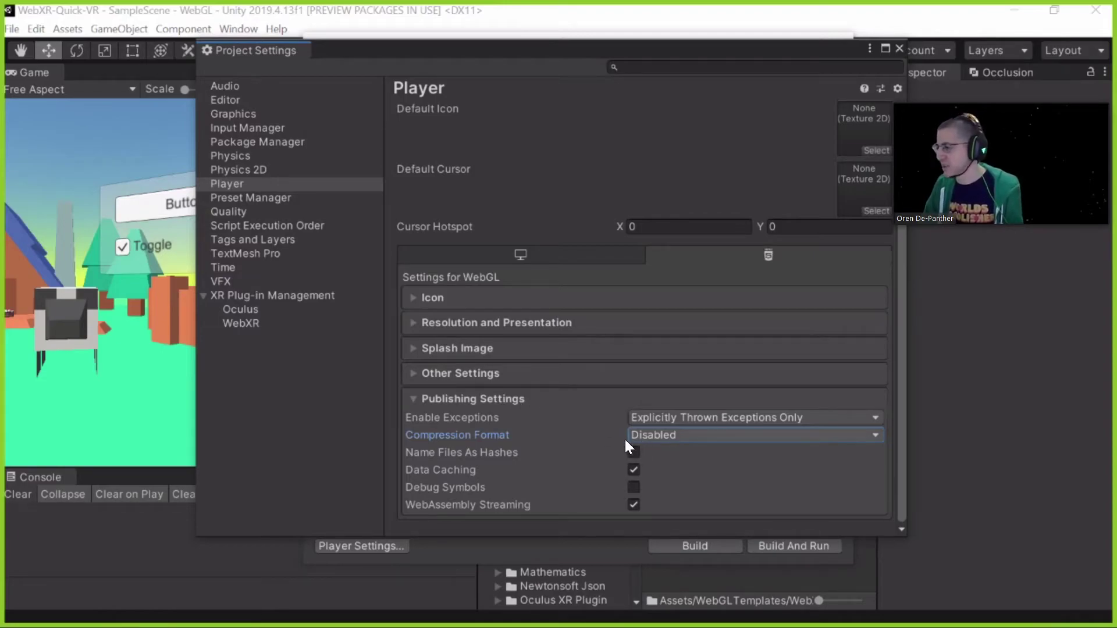
pyautogui.click(479, 532)
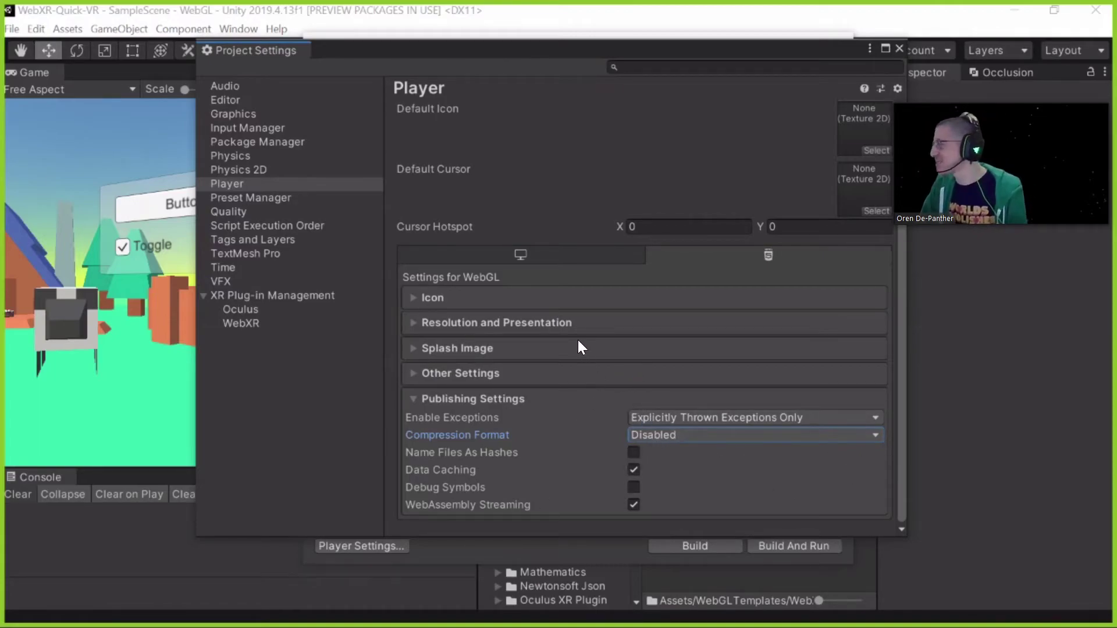
pyautogui.click(898, 50)
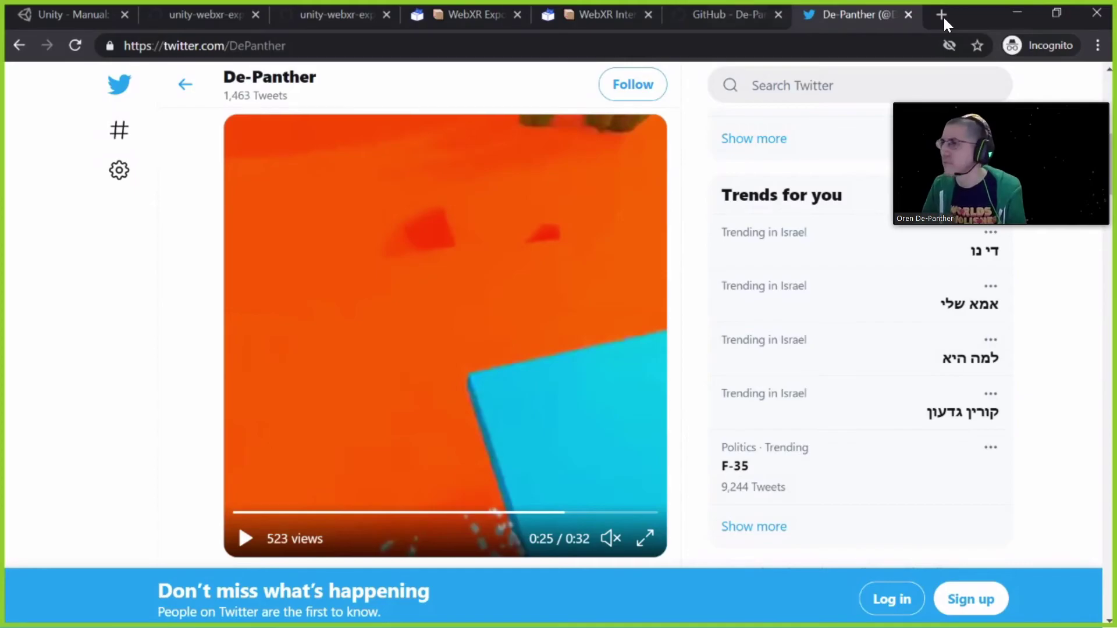
# Load the npmjs.com/package/http-server page in a new incognito tab
pyautogui.click(943, 15)
pyautogui.write('https://www.npmjs.com/package/http-server')
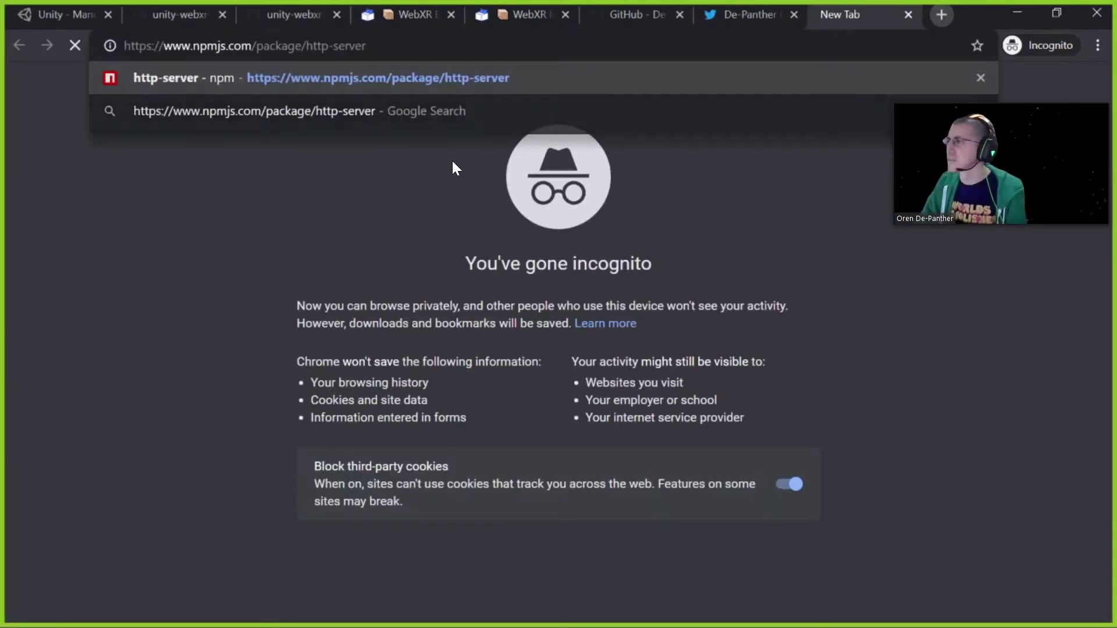
pyautogui.press('Return')
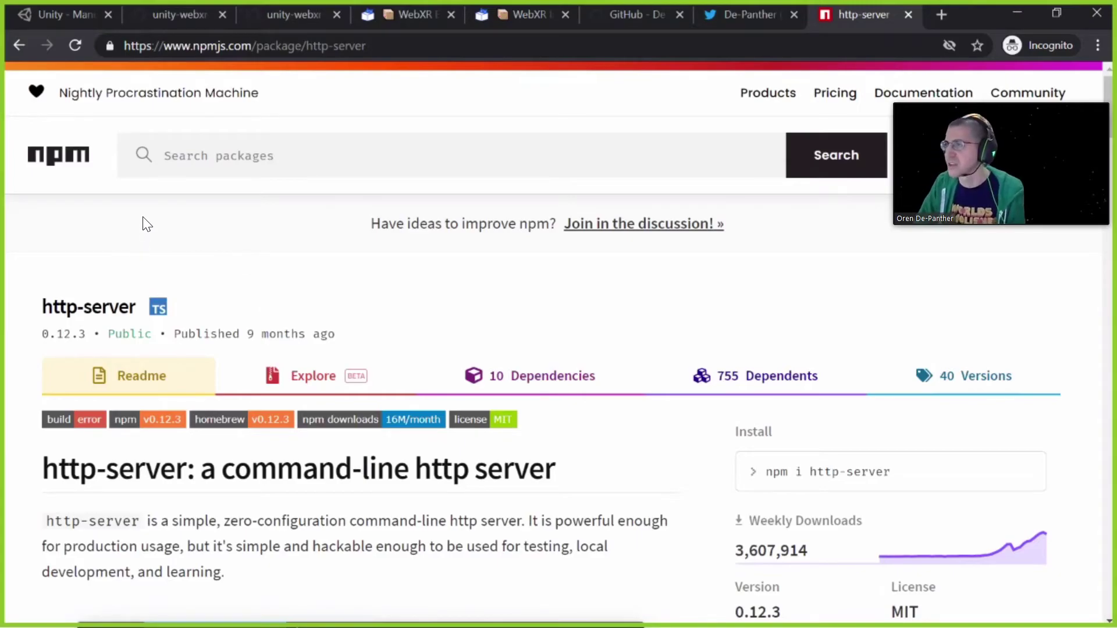
# Read through the http-server README, highlight the 'Enable https.' option, and return to Unity
pyautogui.scroll(-3, 167, 180)
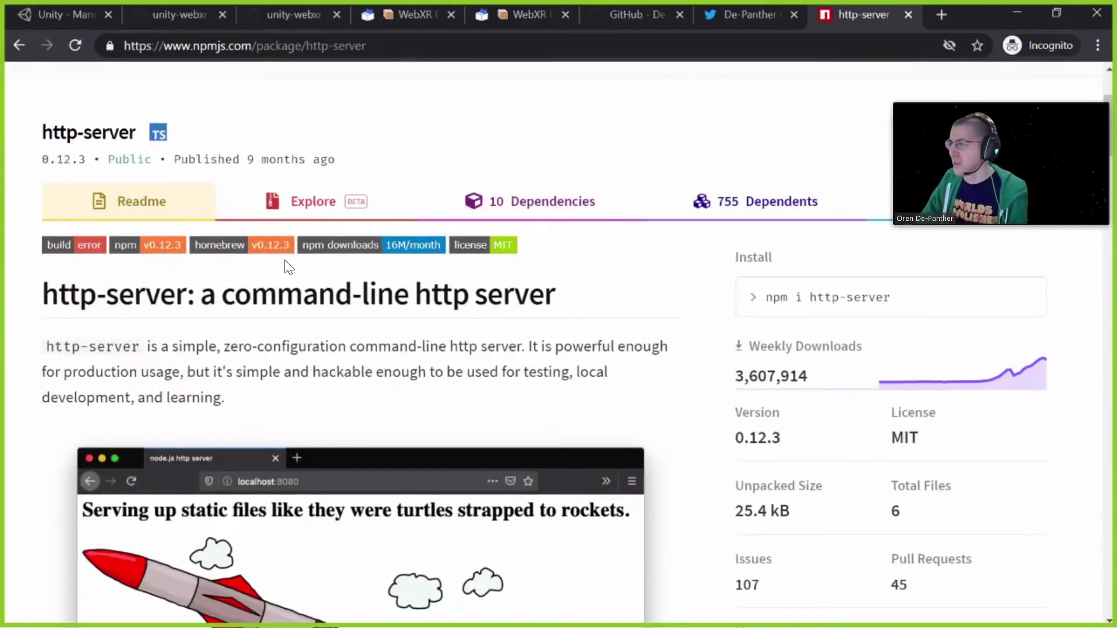
pyautogui.scroll(-6, 331, 297)
pyautogui.scroll(4, 310, 296)
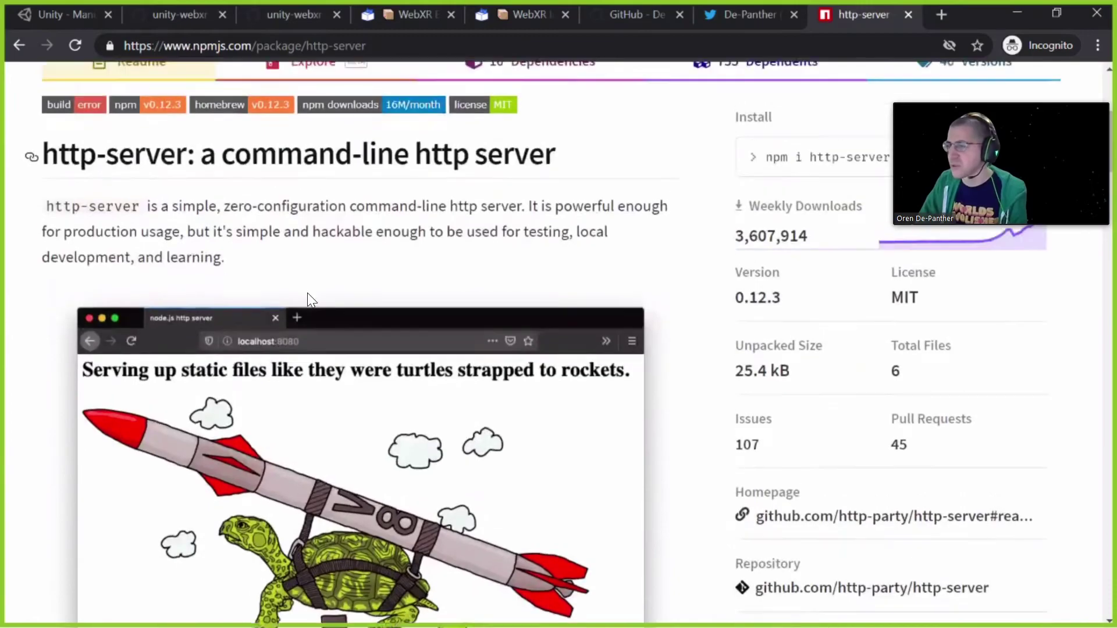
pyautogui.scroll(-15, 288, 282)
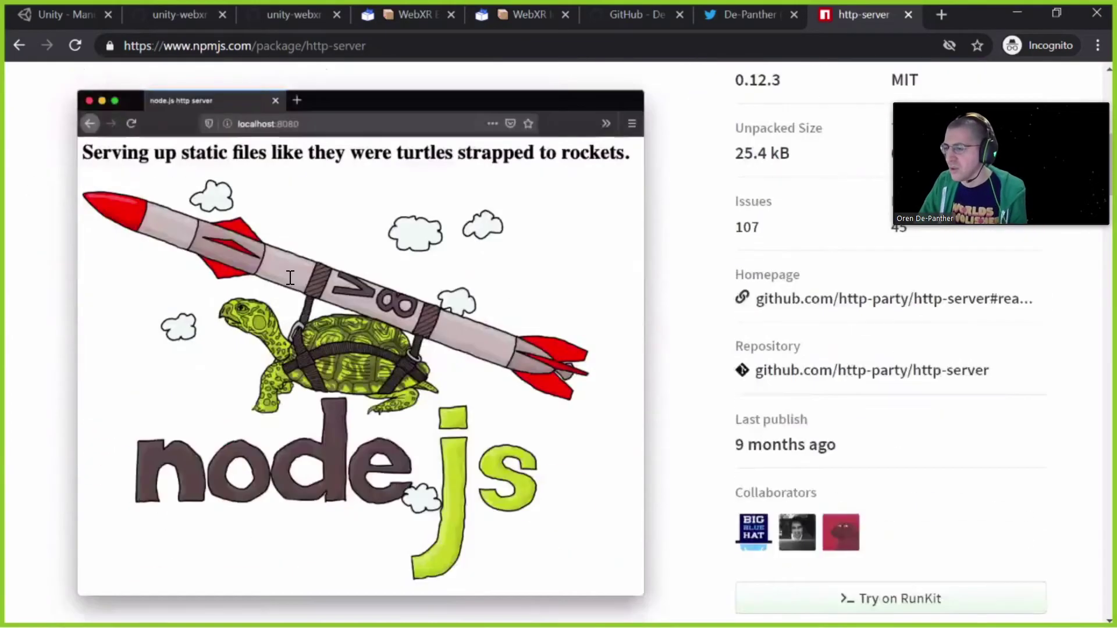
pyautogui.scroll(-4, 286, 285)
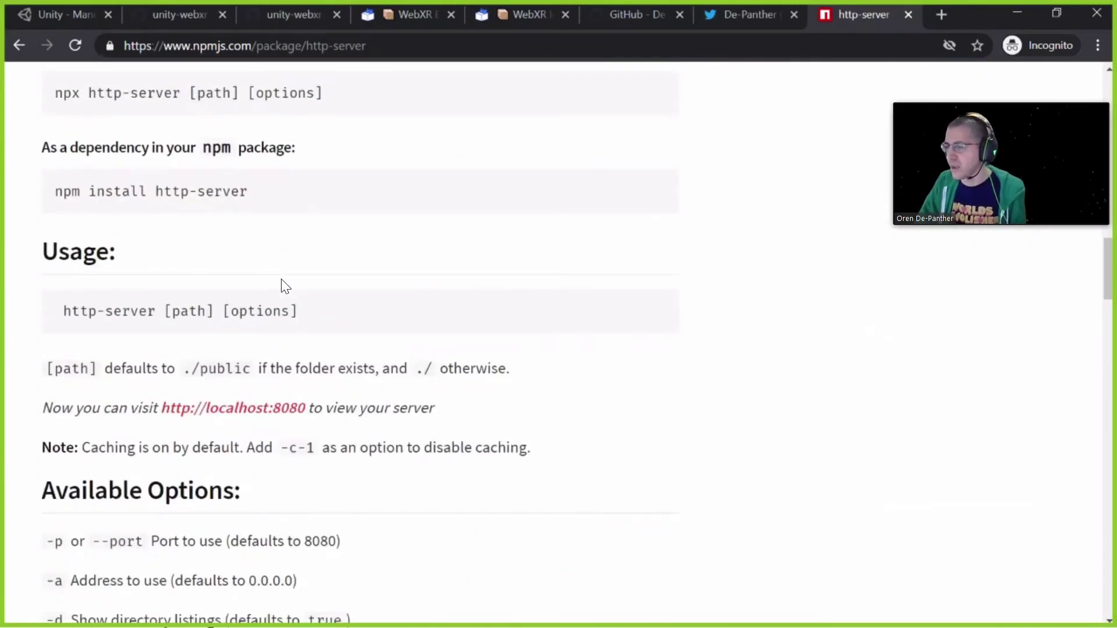
pyautogui.scroll(-18, 282, 285)
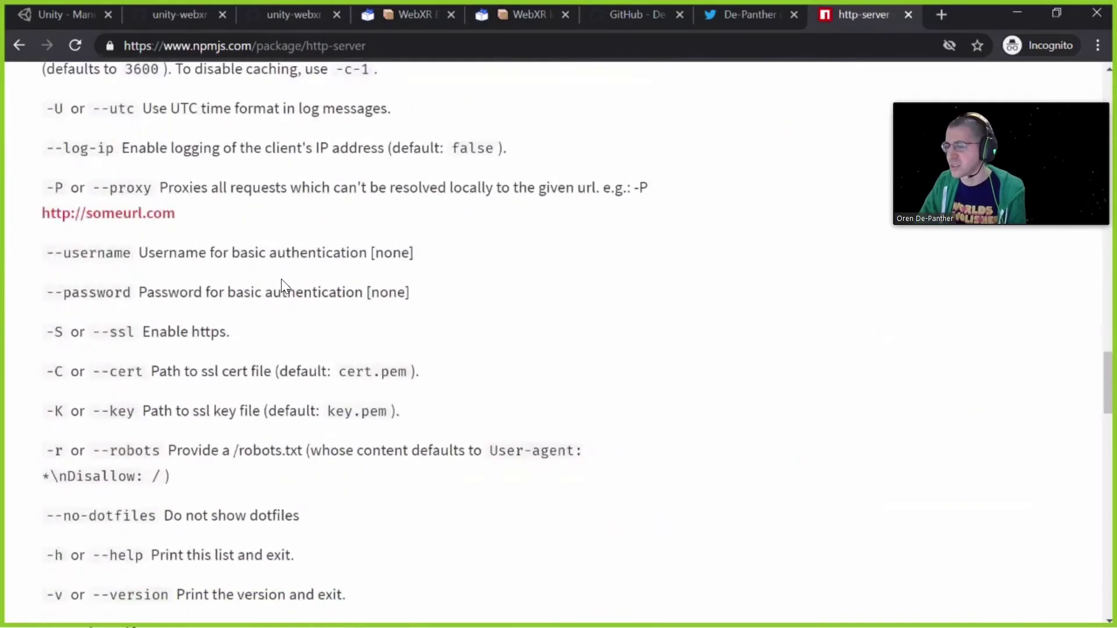
pyautogui.scroll(-3, 280, 278)
pyautogui.scroll(-4, 281, 279)
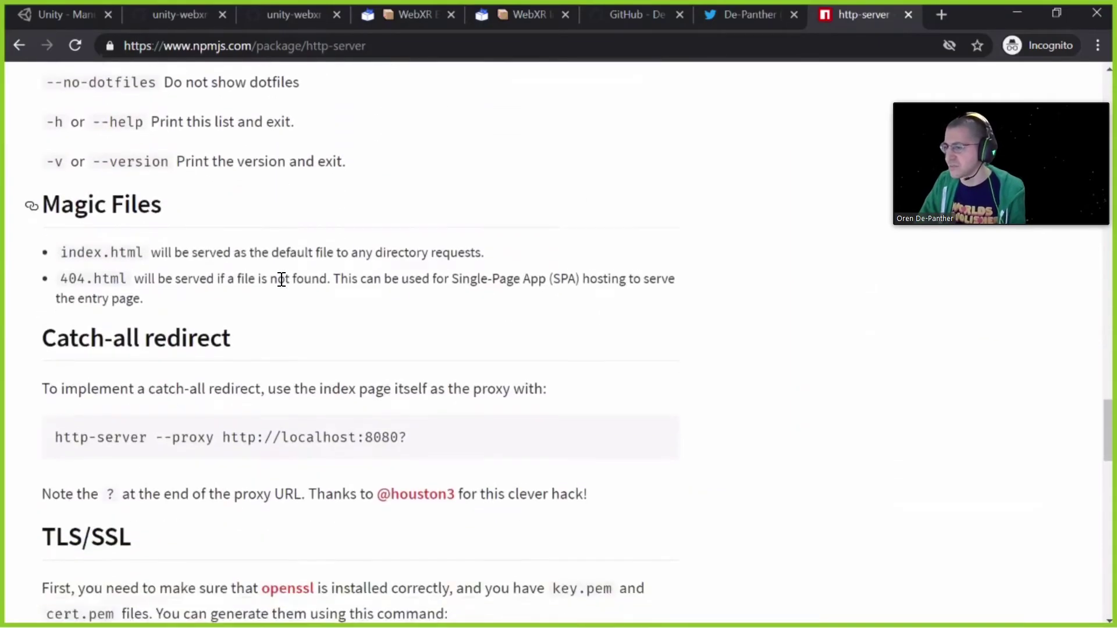
pyautogui.scroll(-6, 282, 279)
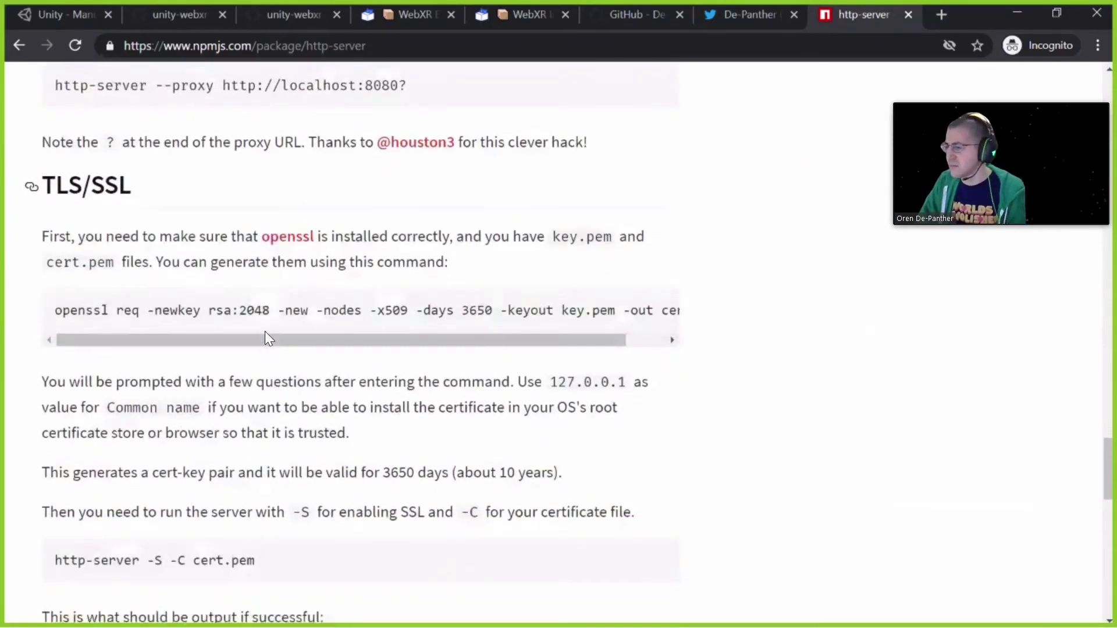
pyautogui.scroll(1, 265, 339)
pyautogui.scroll(-5, 259, 349)
pyautogui.scroll(-5, 256, 346)
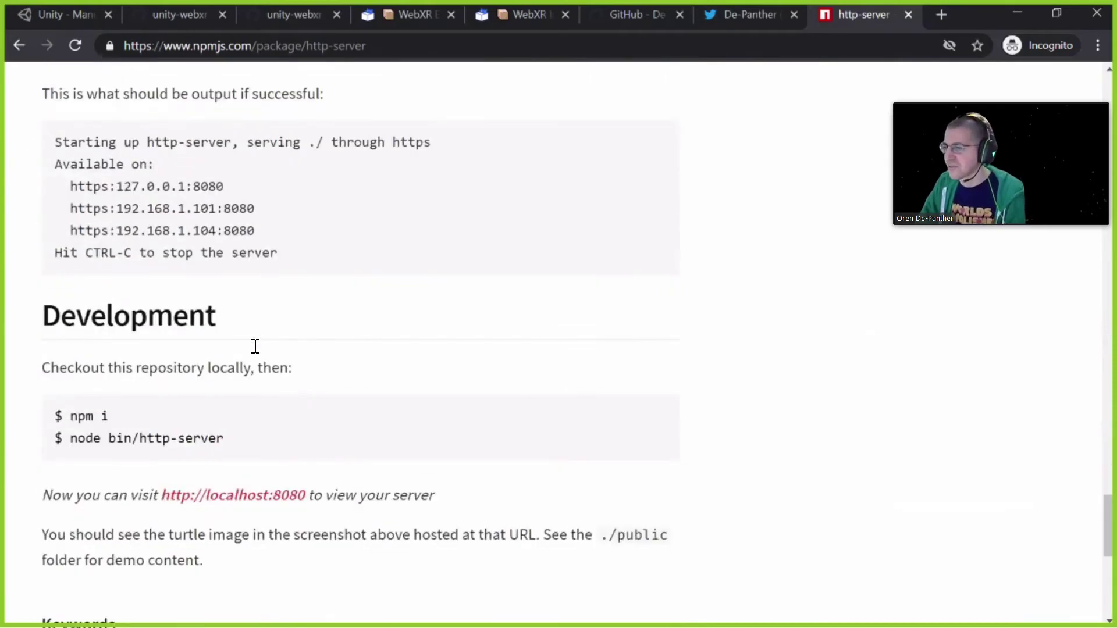
pyautogui.scroll(15, 255, 346)
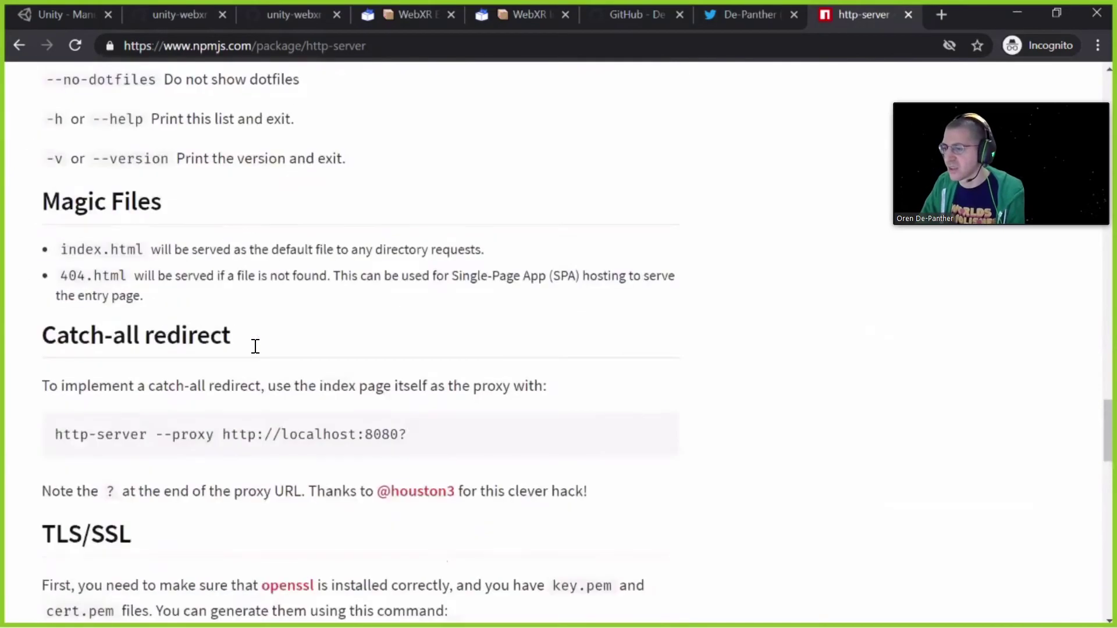
pyautogui.scroll(3, 256, 346)
pyautogui.scroll(4, 242, 356)
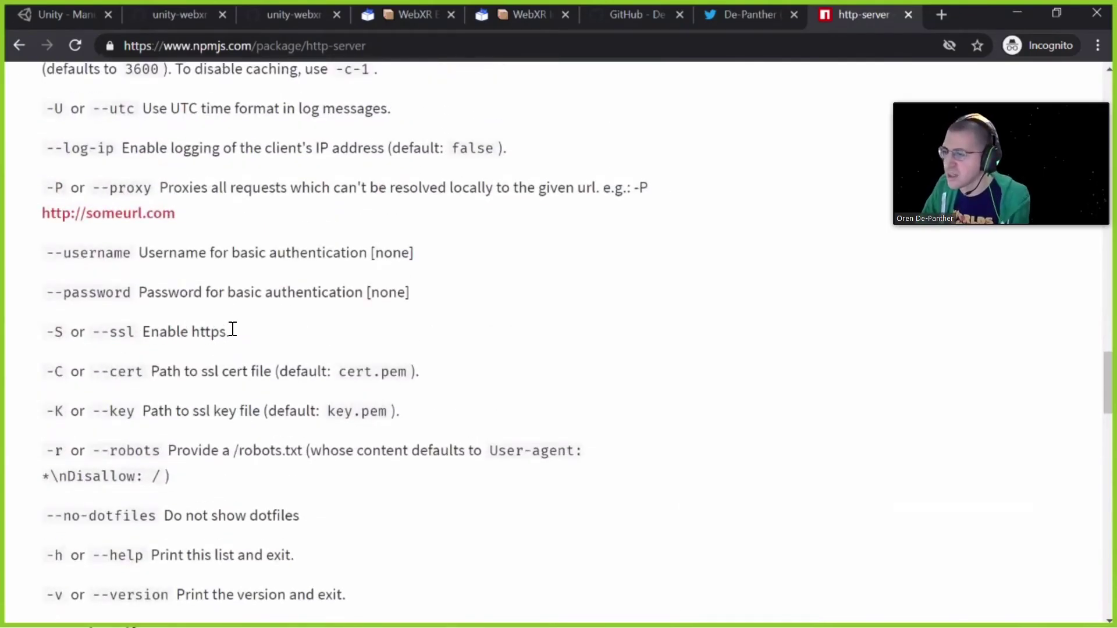
pyautogui.moveTo(230, 333); pyautogui.dragTo(142, 333)
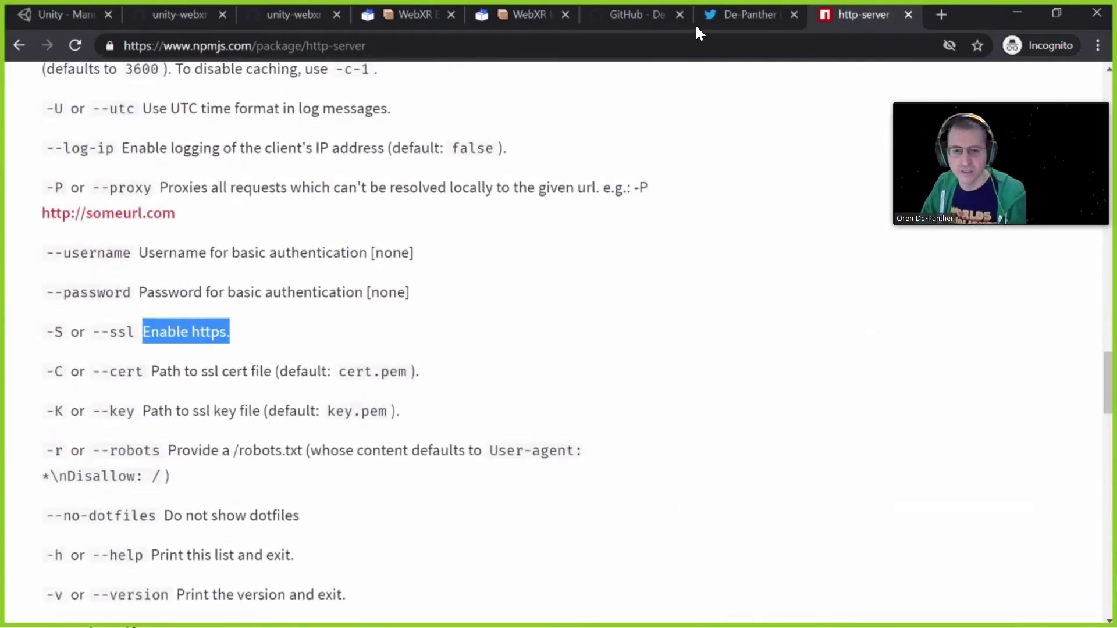
pyautogui.hotkey('alt', 'Tab')
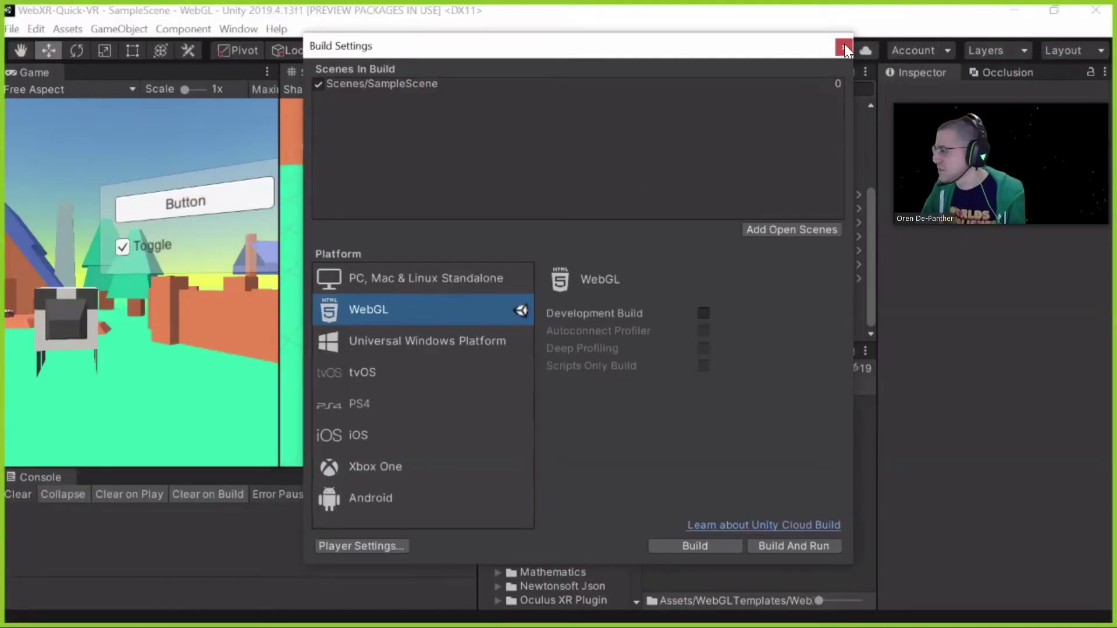
# Close Build Settings and expand Assets > WebGLTemplates to reveal the four WebXR templates
pyautogui.press('Escape')
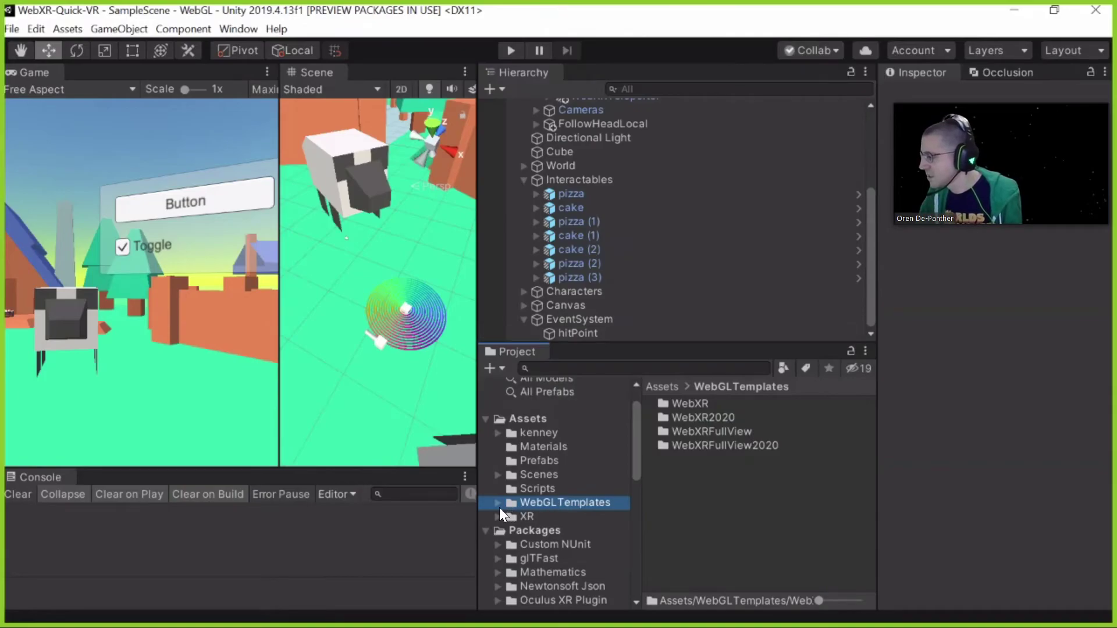
pyautogui.press('Right')
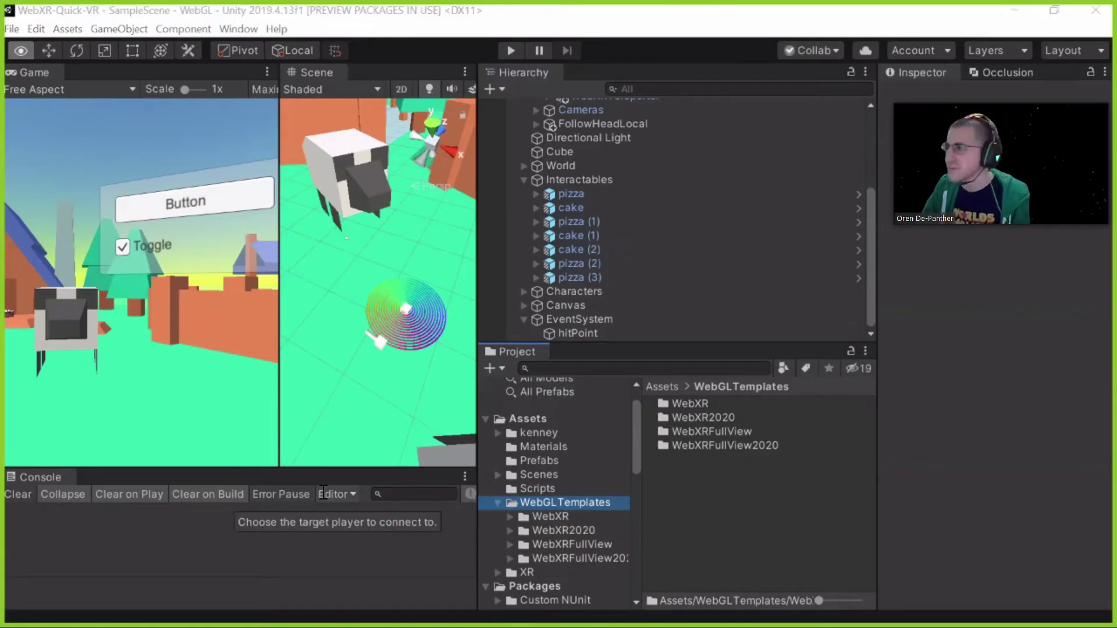
pyautogui.hotkey('alt', 'Tab')
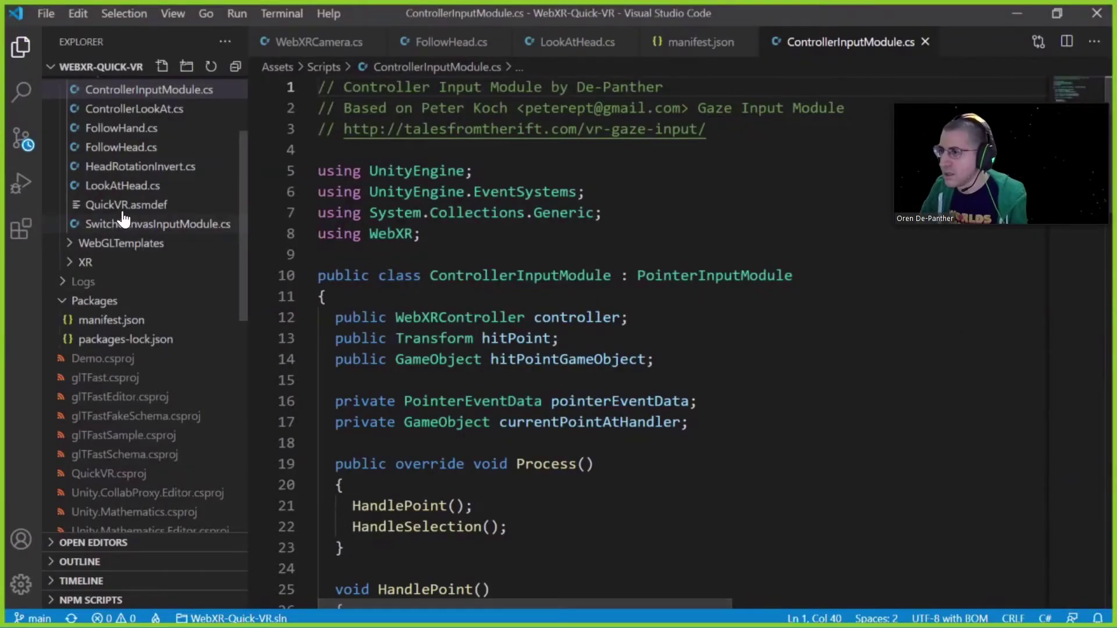
# Open WebGLTemplates/WebXR/index.html in VS Code's file explorer
pyautogui.scroll(3, 87, 198)
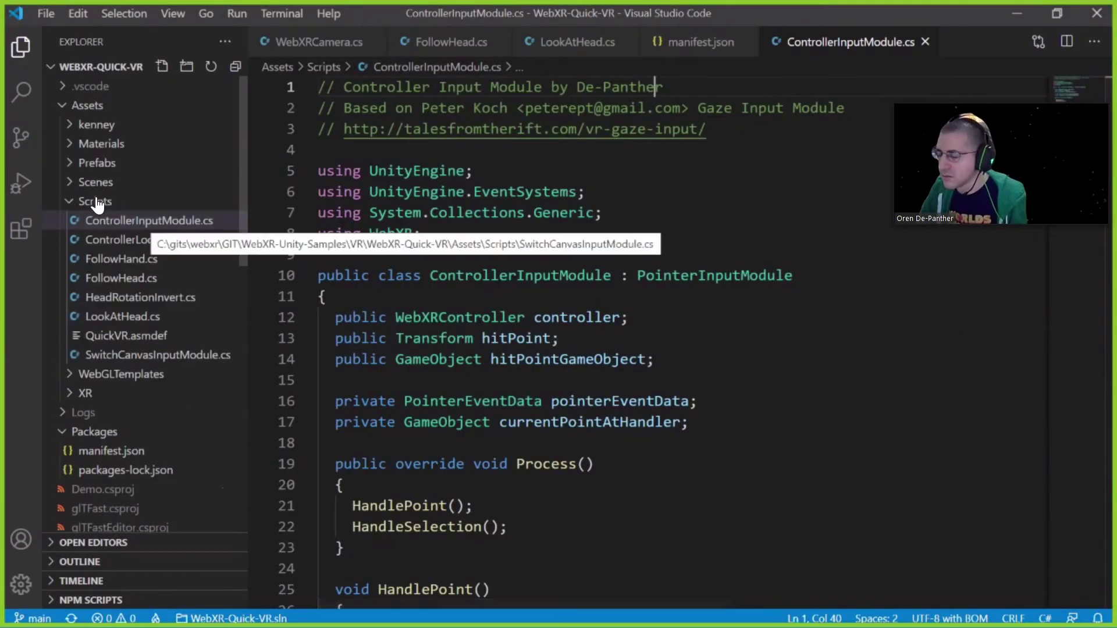
pyautogui.click(82, 379)
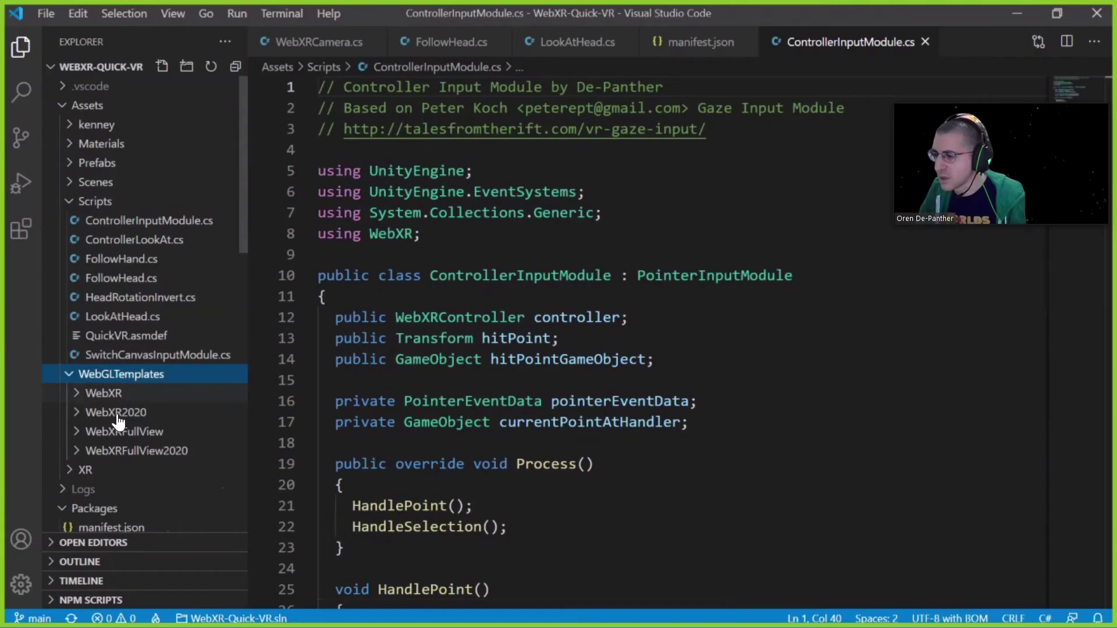
pyautogui.click(100, 396)
pyautogui.click(102, 413)
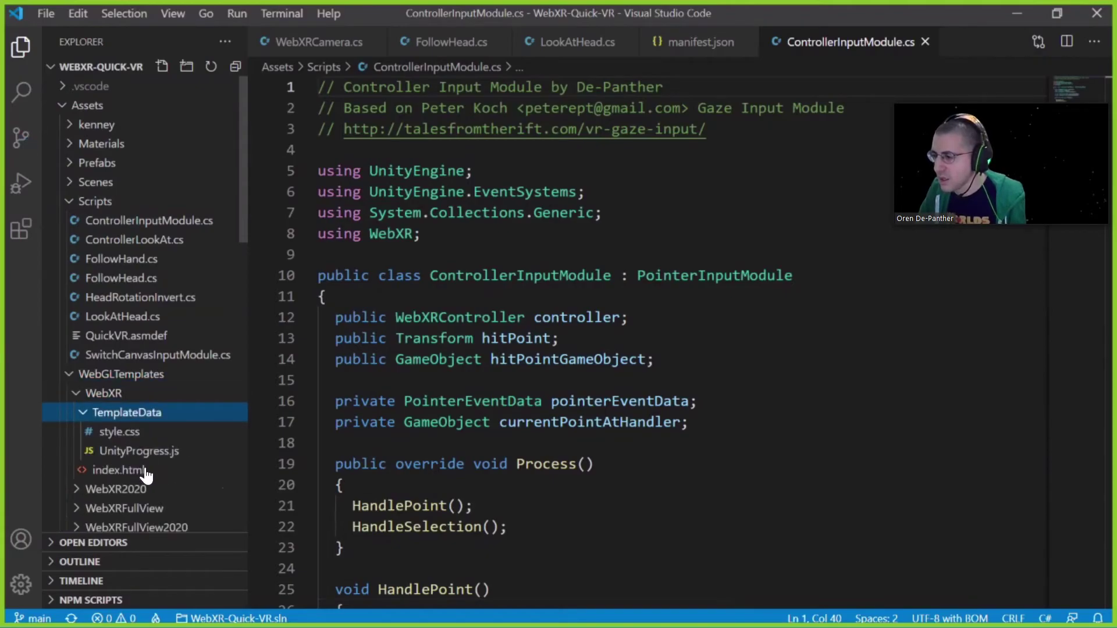
pyautogui.click(120, 470)
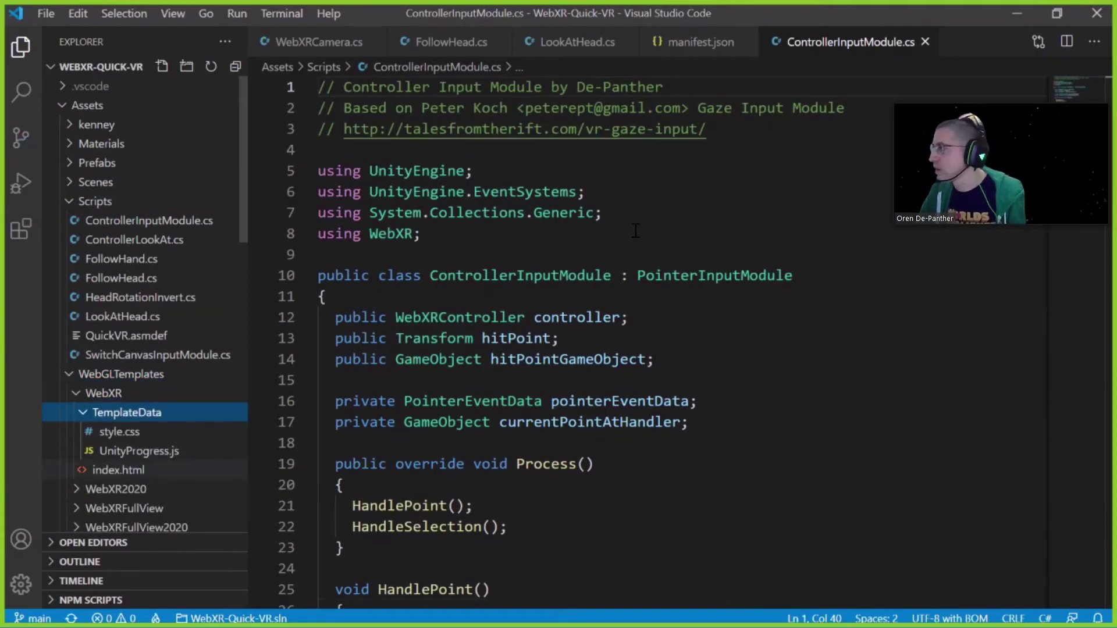
# Review index.html from the Content-Type line to the enterVRButton and enterARButton declarations
pyautogui.click(603, 168)
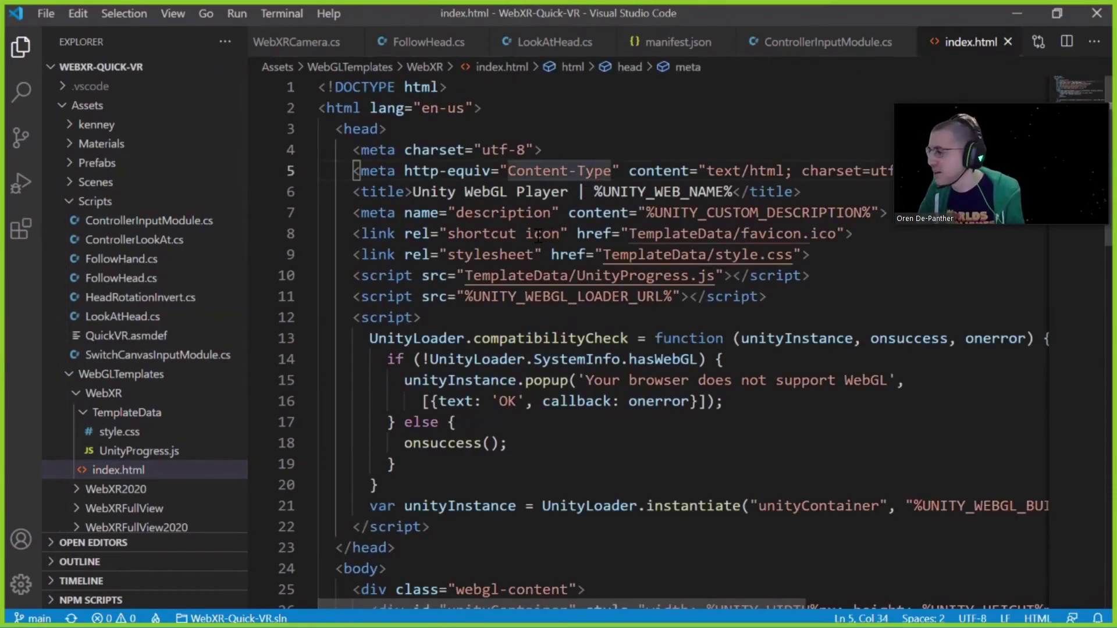
pyautogui.scroll(-8, 538, 235)
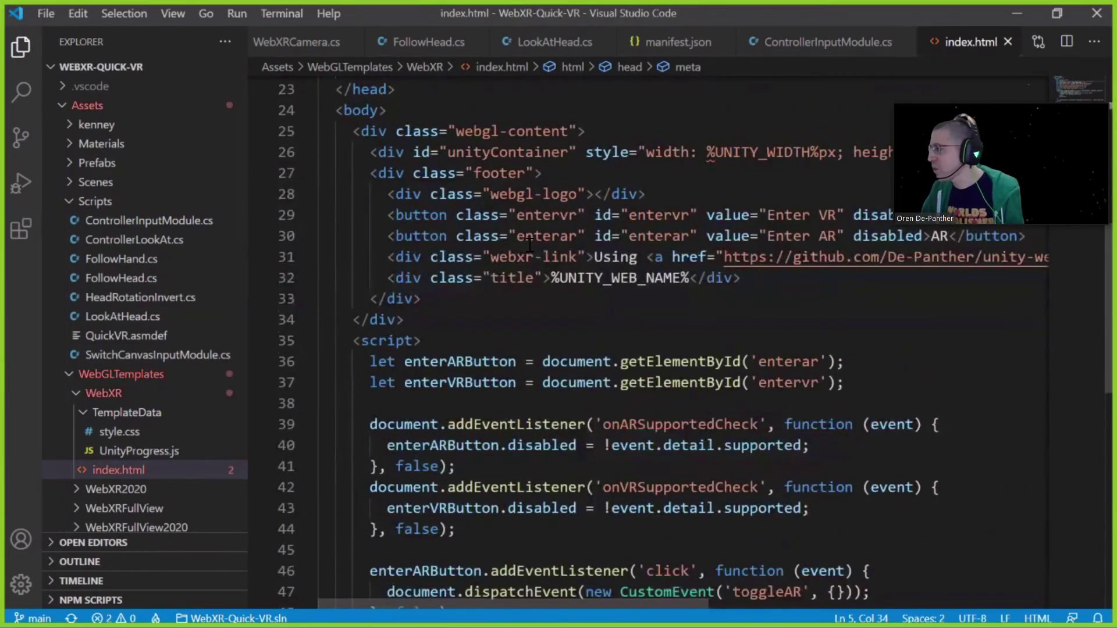
pyautogui.scroll(-2, 625, 236)
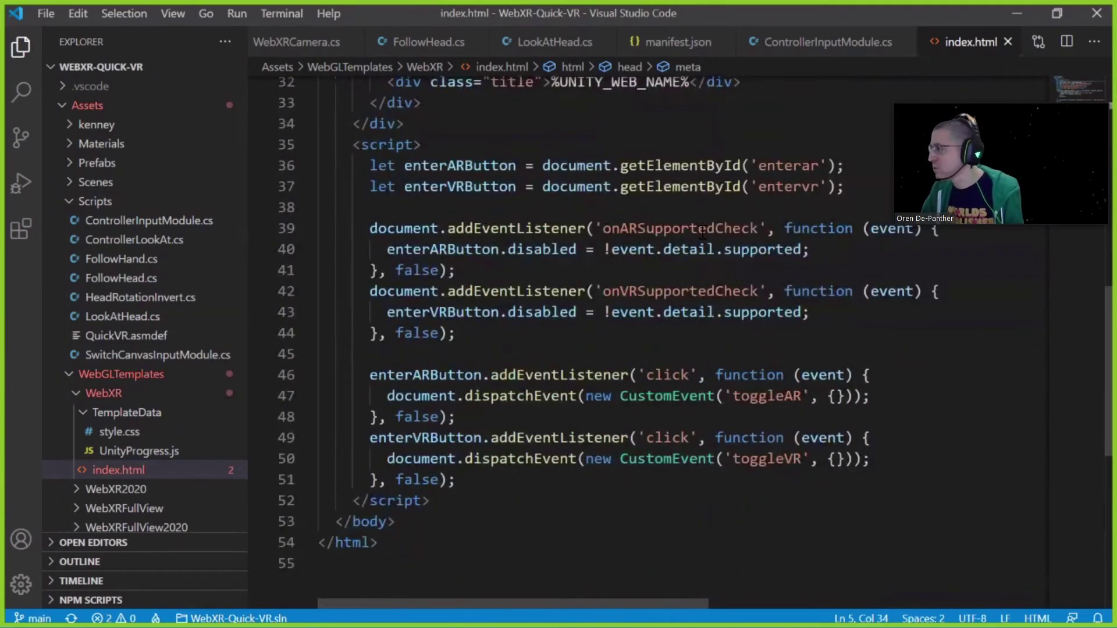
pyautogui.scroll(1, 533, 251)
pyautogui.click(532, 251)
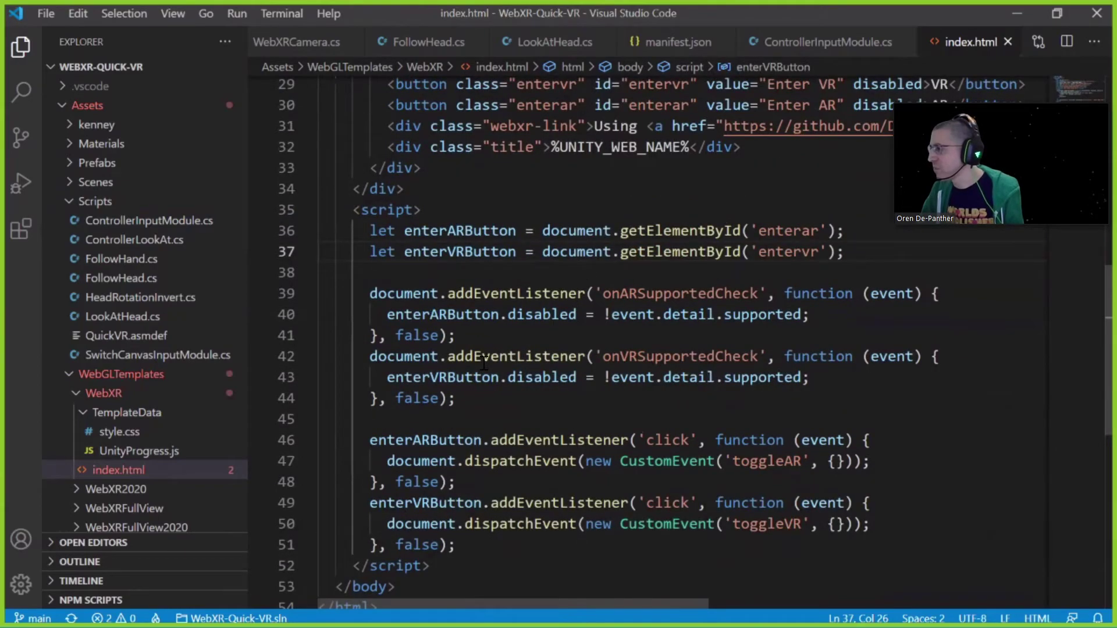
pyautogui.scroll(2, 539, 323)
pyautogui.press('Up')
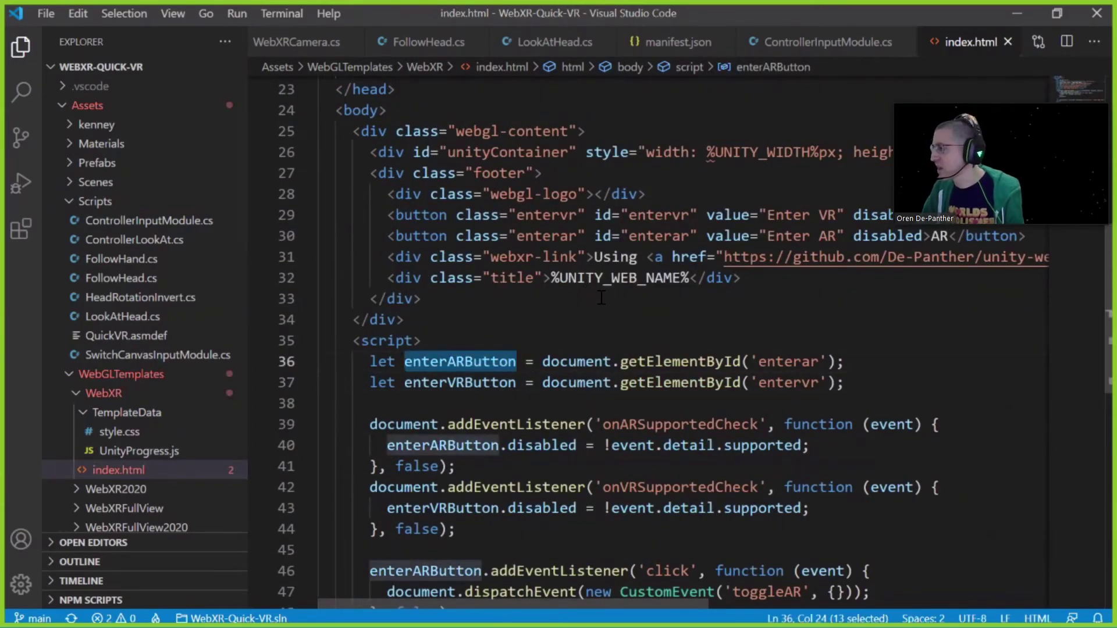
pyautogui.scroll(1, 590, 294)
# Highlight the Enter AR button markup, its getElementById line, and both click listeners
pyautogui.click(599, 302)
pyautogui.doubleClick(657, 301)
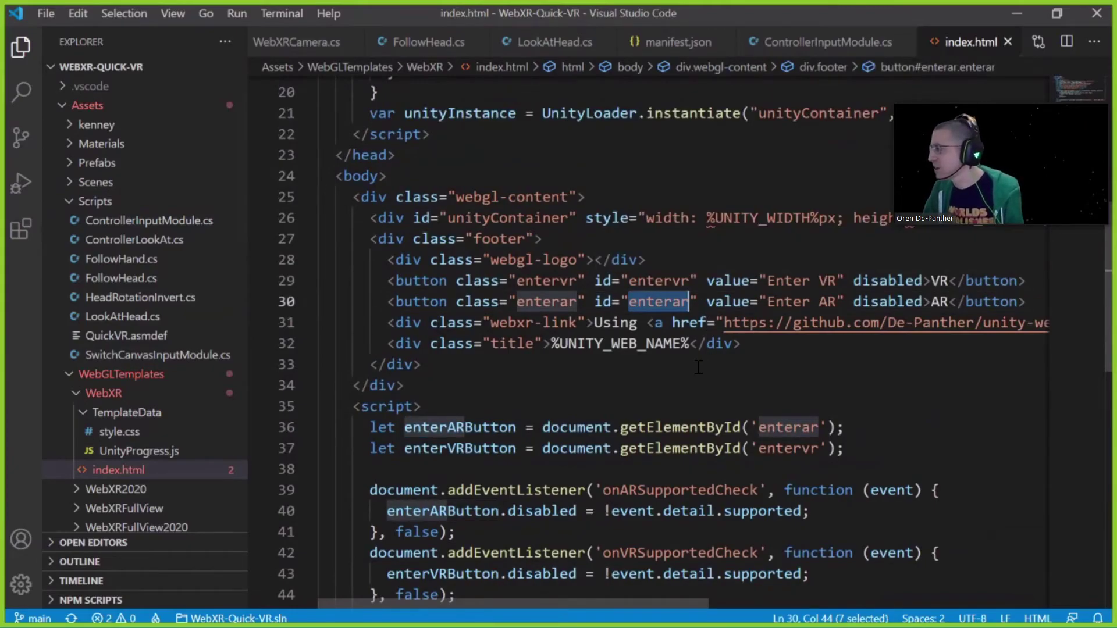
pyautogui.press('End')
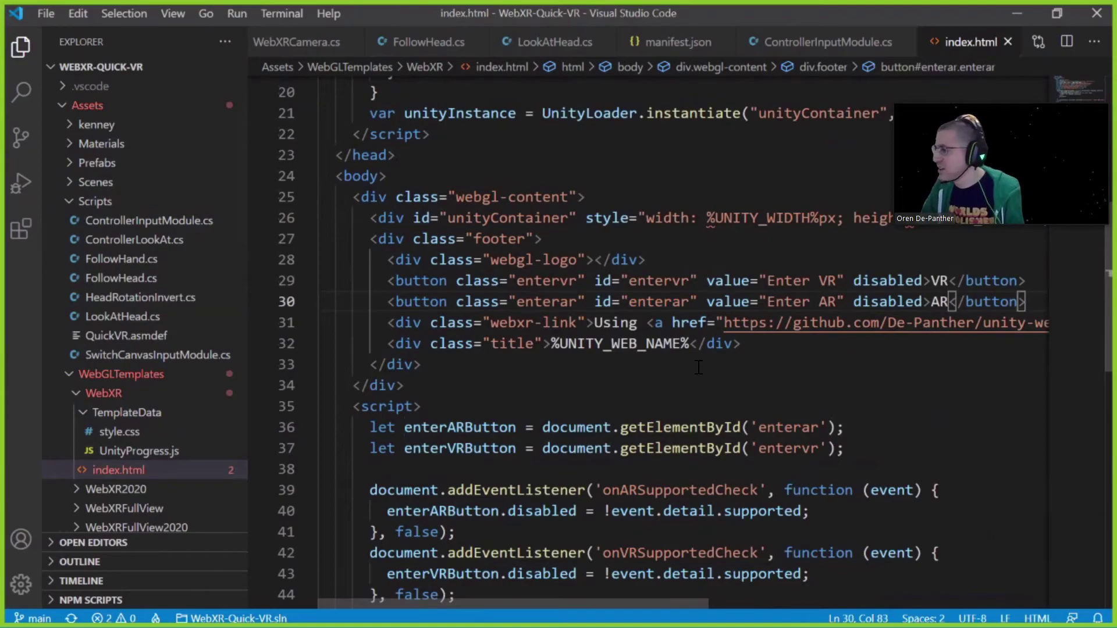
pyautogui.hotkey('shift', 'Home')
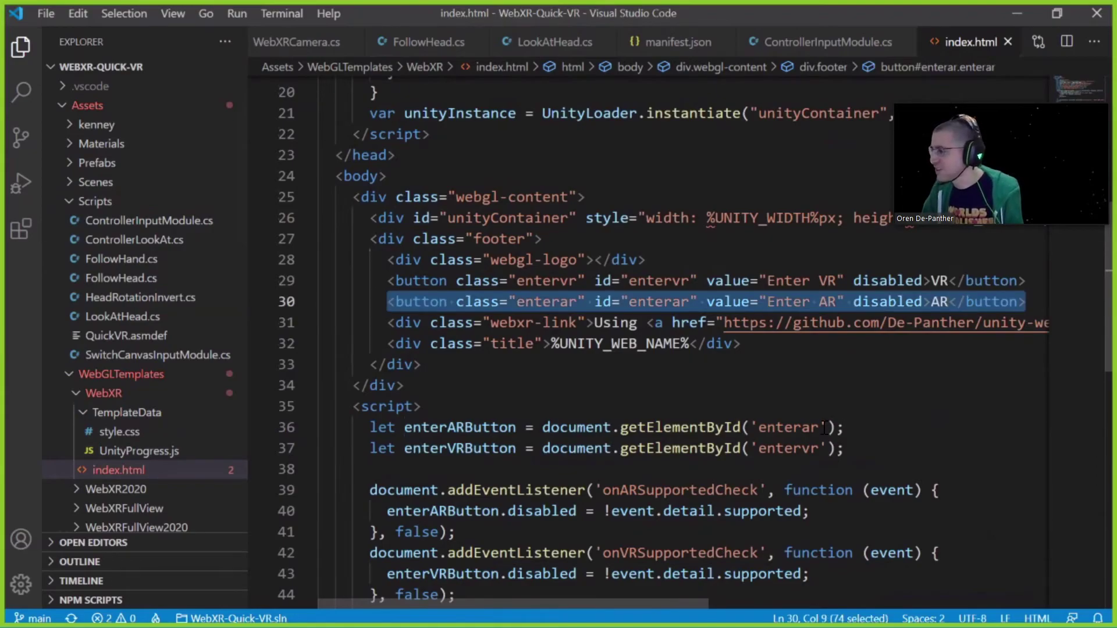
pyautogui.moveTo(845, 426); pyautogui.dragTo(360, 423)
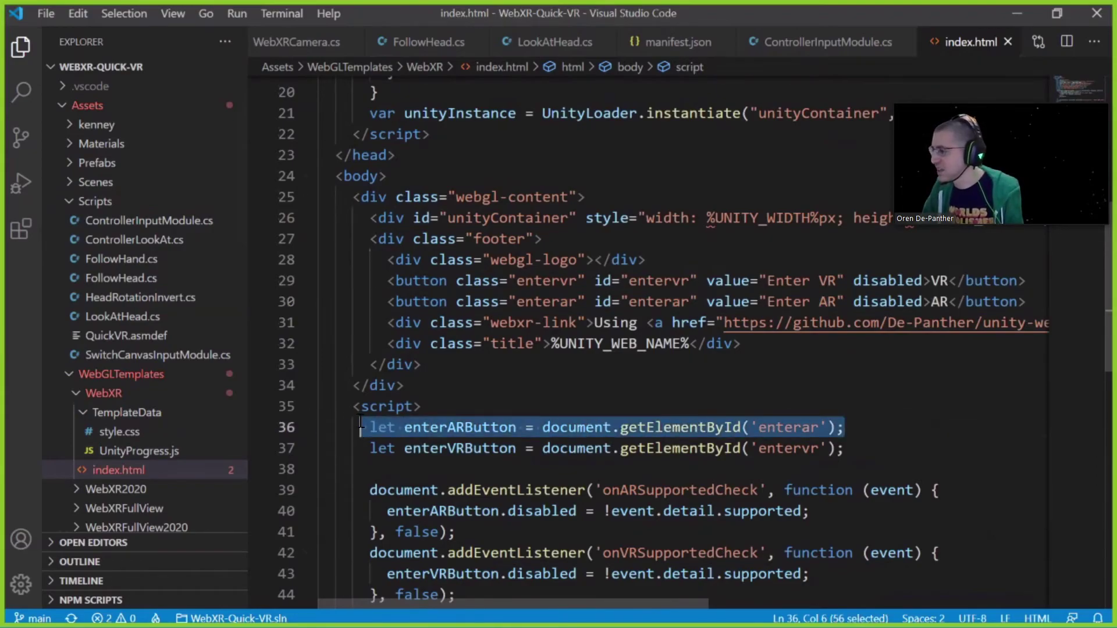
pyautogui.scroll(-4, 382, 415)
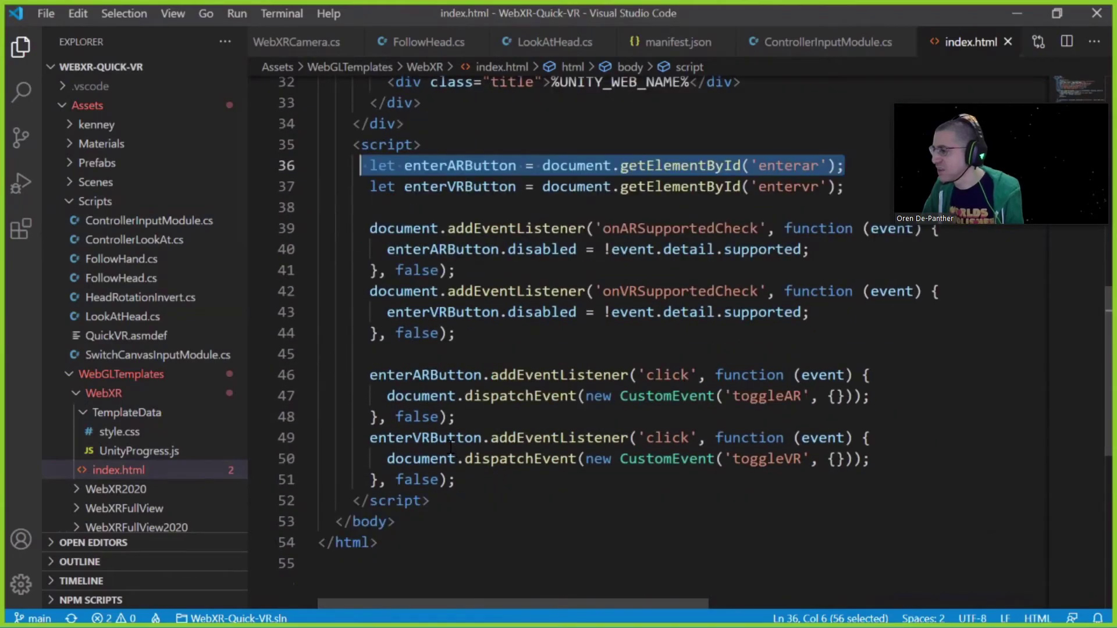
pyautogui.moveTo(456, 479); pyautogui.dragTo(327, 374)
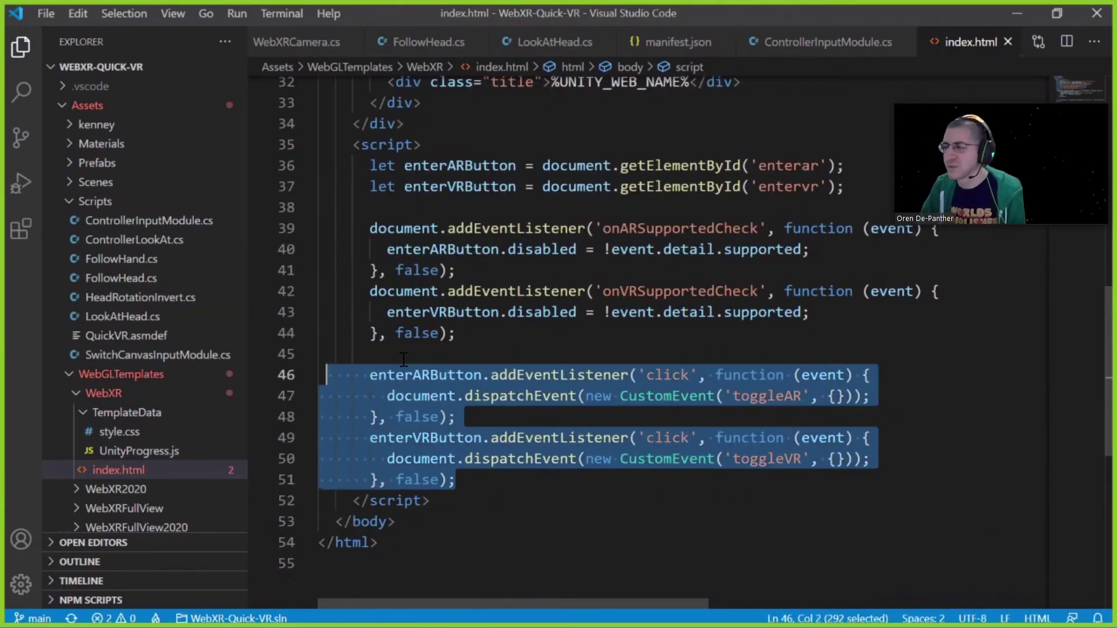
pyautogui.click(403, 360)
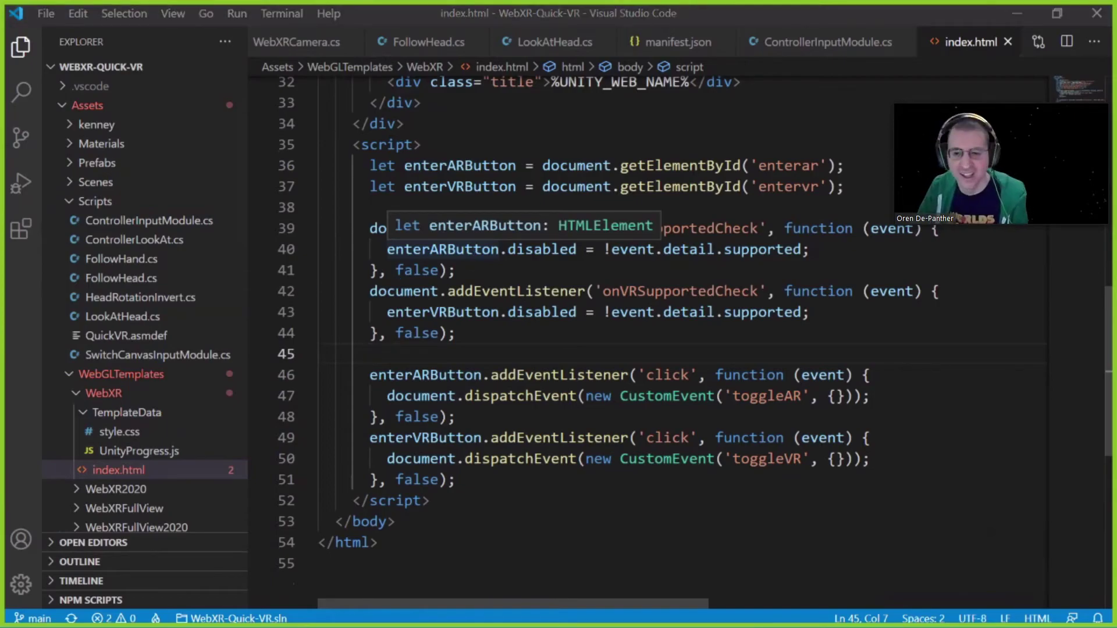
pyautogui.hotkey('alt', 'Tab')
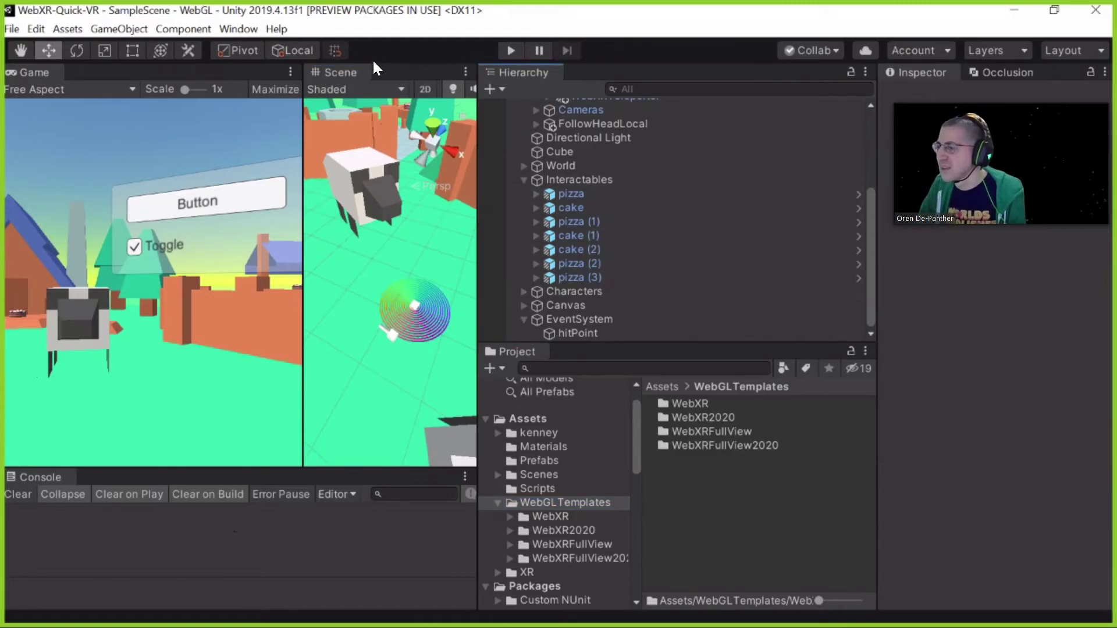
# Open Window > Package Manager and scroll WebXR Interactions details down to its Samples
pyautogui.click(373, 59)
pyautogui.click(234, 29)
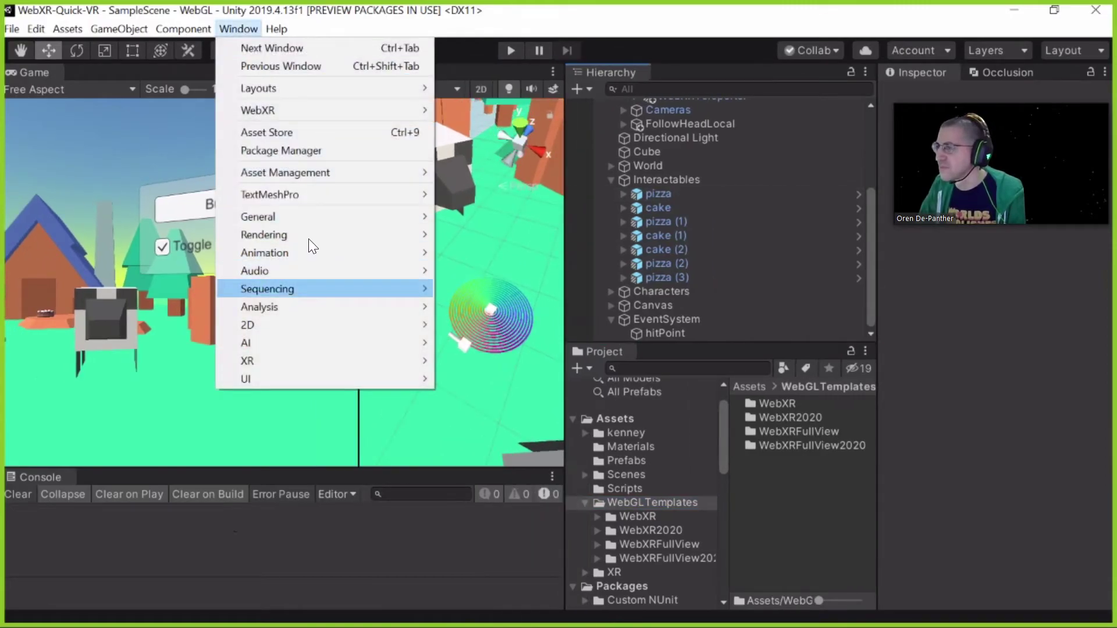
pyautogui.click(304, 149)
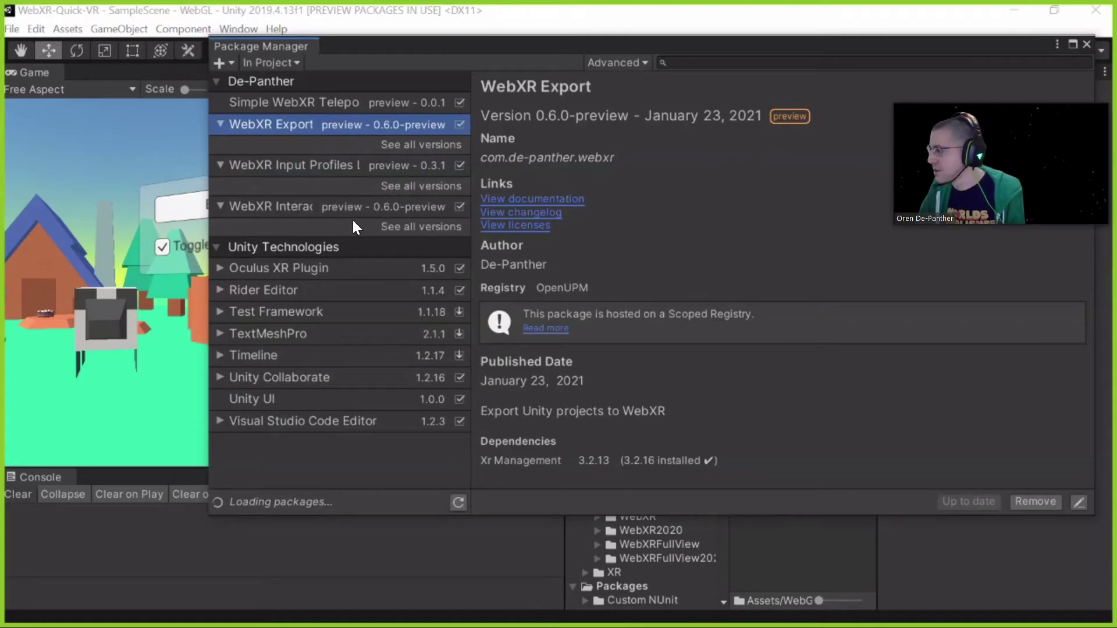
pyautogui.click(385, 207)
pyautogui.scroll(-1, 686, 451)
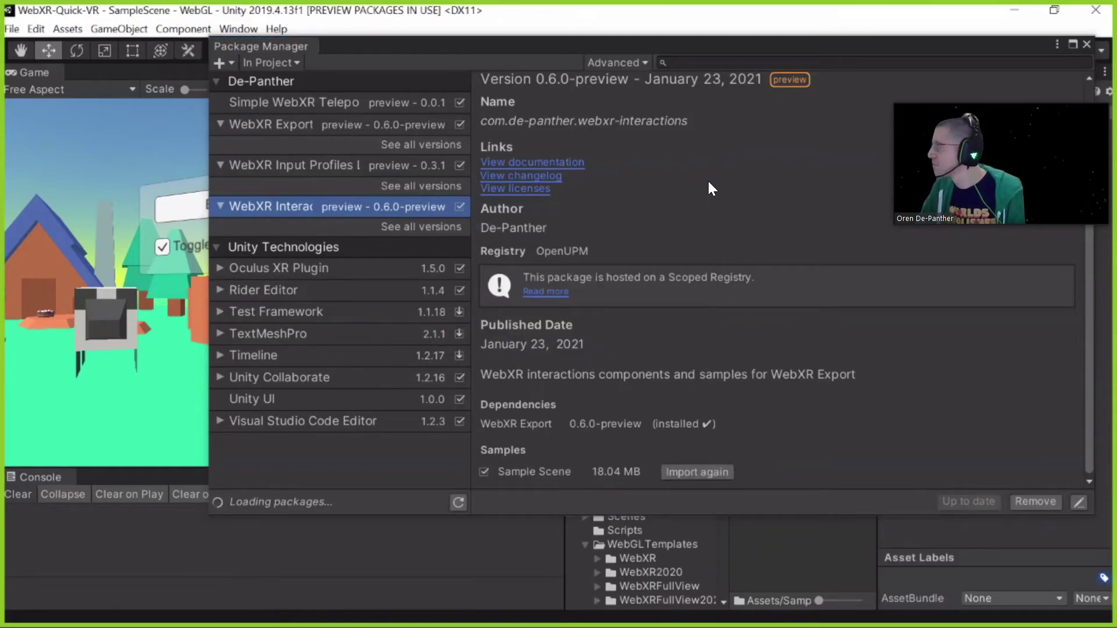
# Open the 0.6.0-preview Sample Scene's Desert scene and select SceneHitTest under WebXRCameraSet
pyautogui.click(1086, 44)
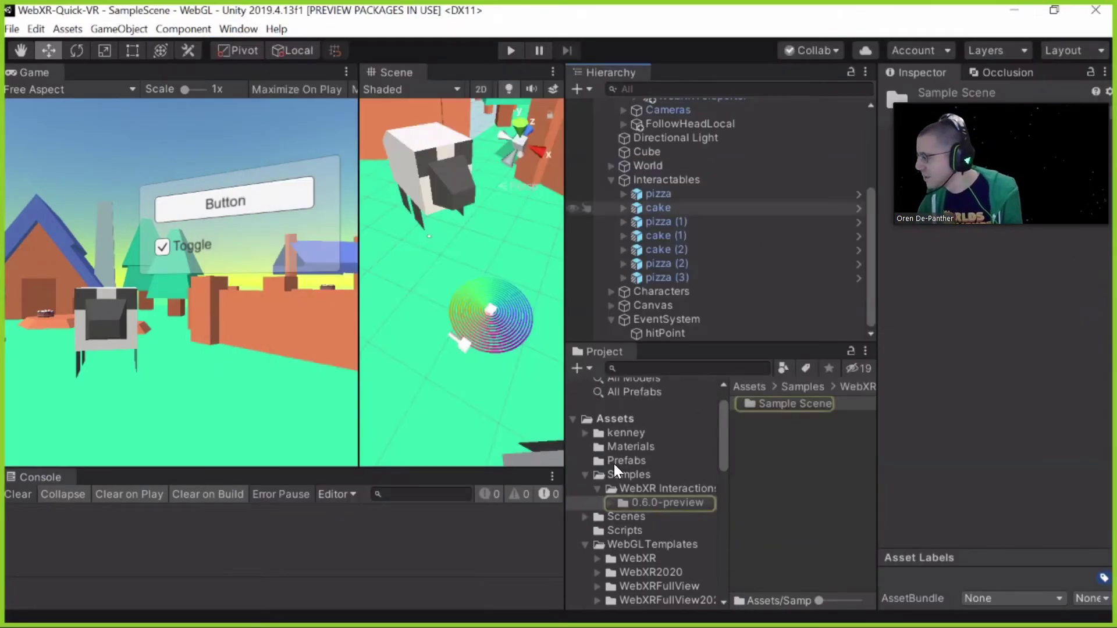
pyautogui.click(622, 448)
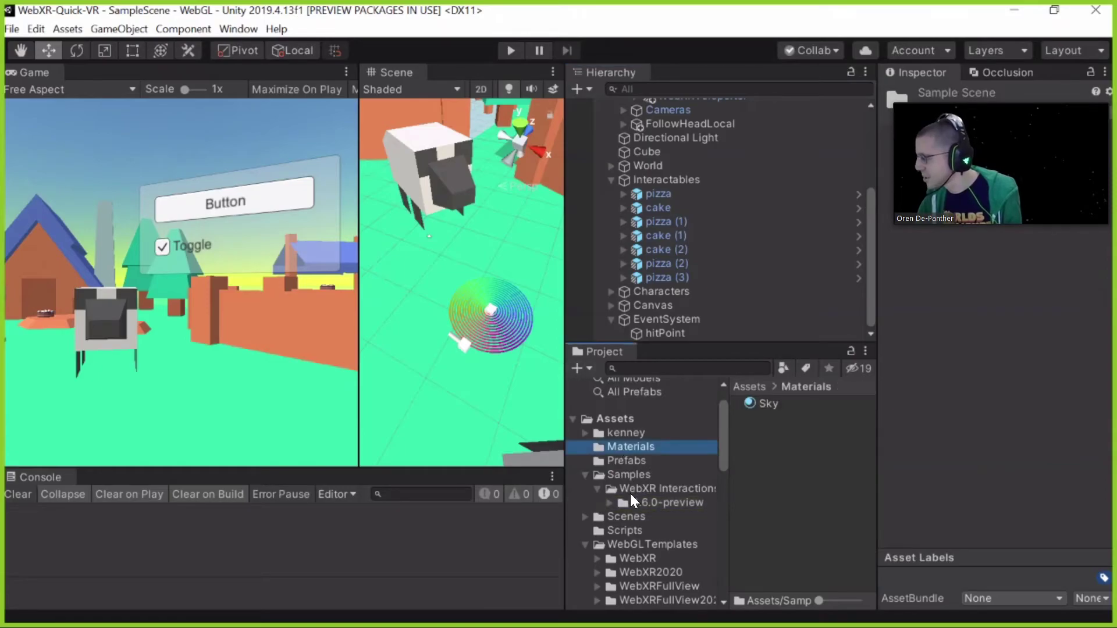
pyautogui.click(629, 490)
pyautogui.click(608, 503)
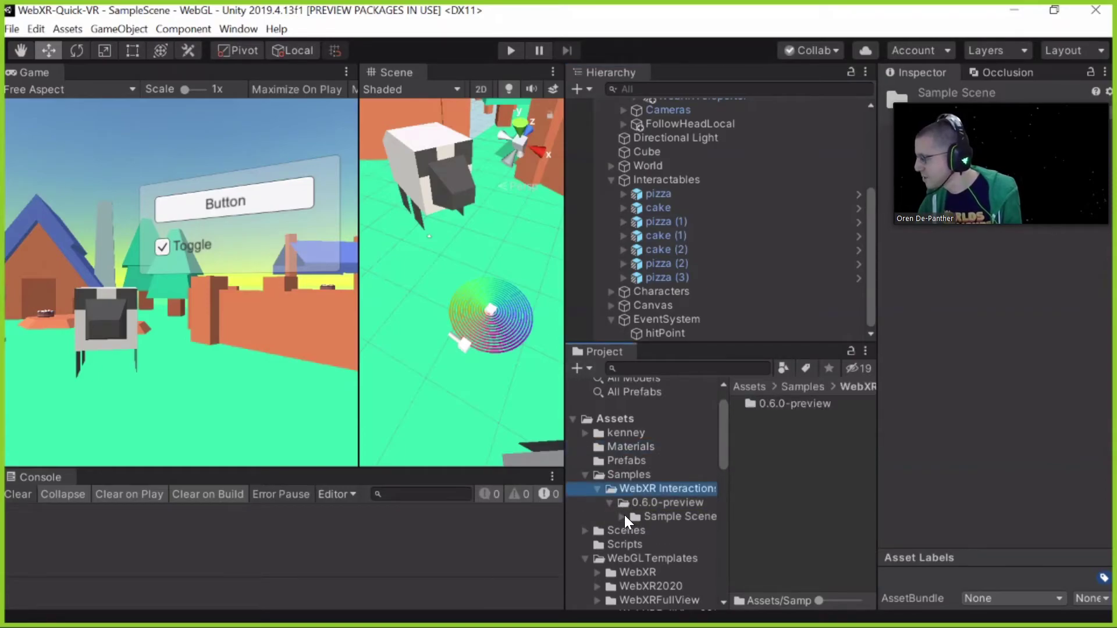
pyautogui.click(622, 516)
pyautogui.click(674, 558)
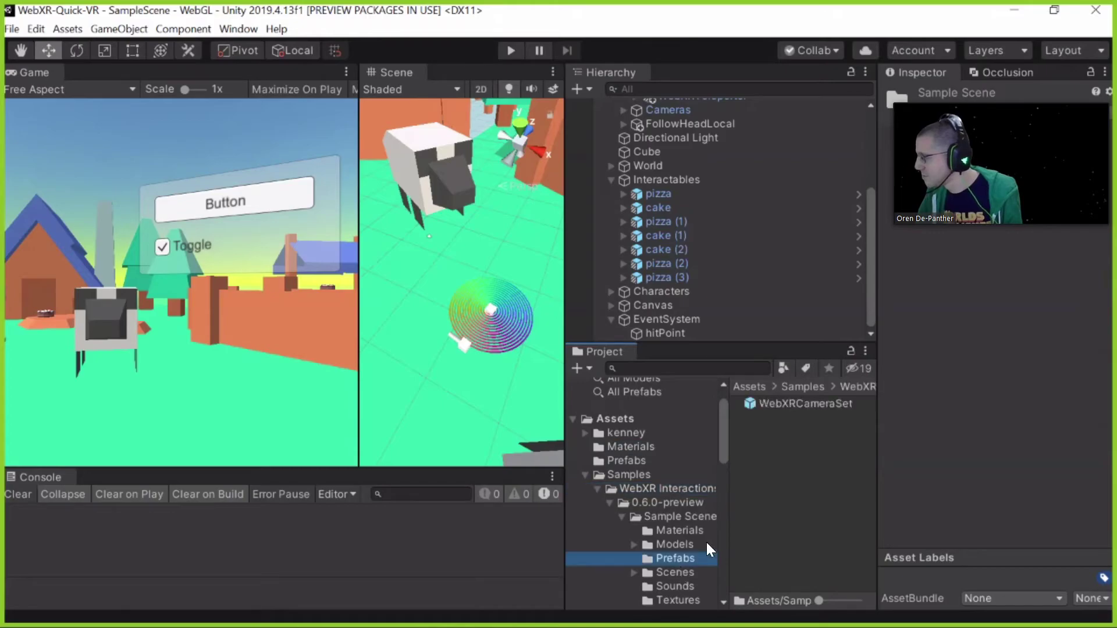
pyautogui.click(674, 572)
pyautogui.doubleClick(780, 421)
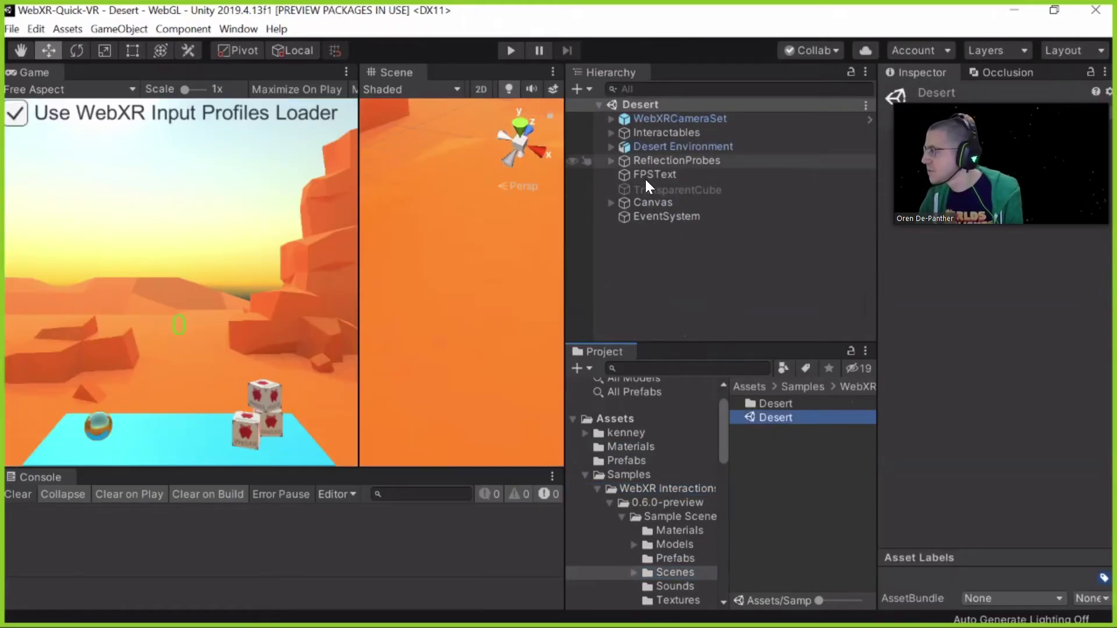
pyautogui.click(611, 119)
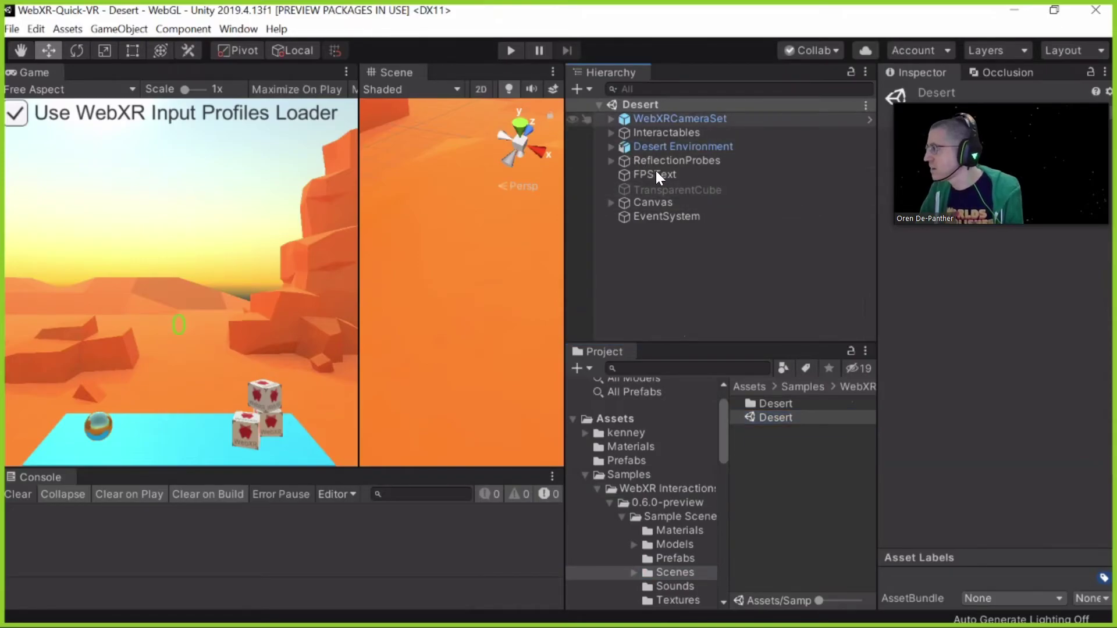
pyautogui.click(683, 176)
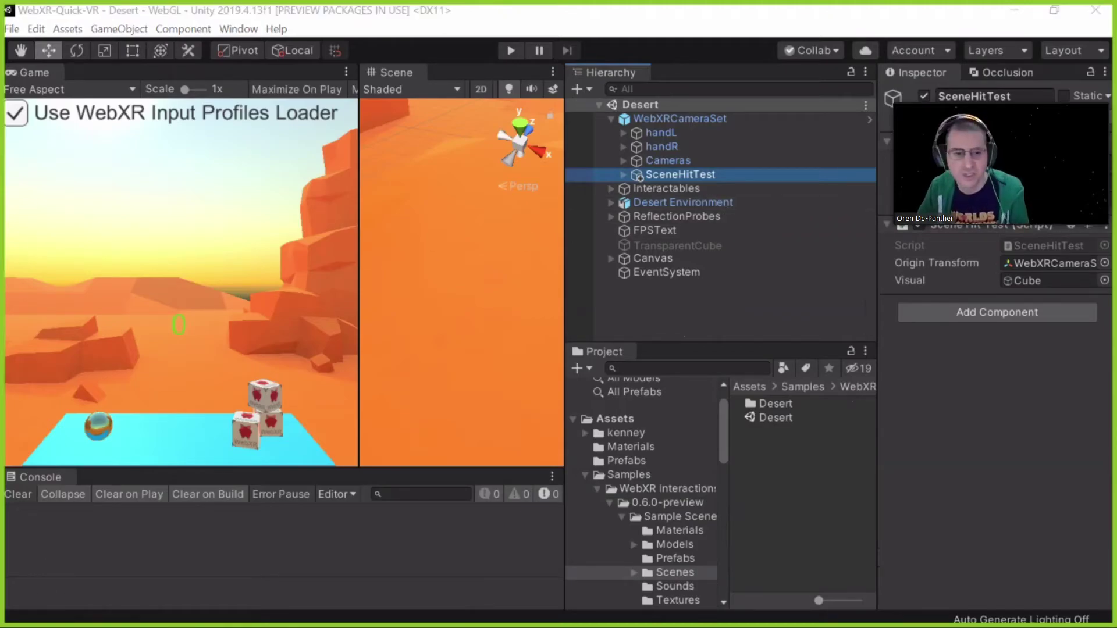
# Switch Zoom's view layout to Side-by-side: Gallery
pyautogui.click(1097, 11)
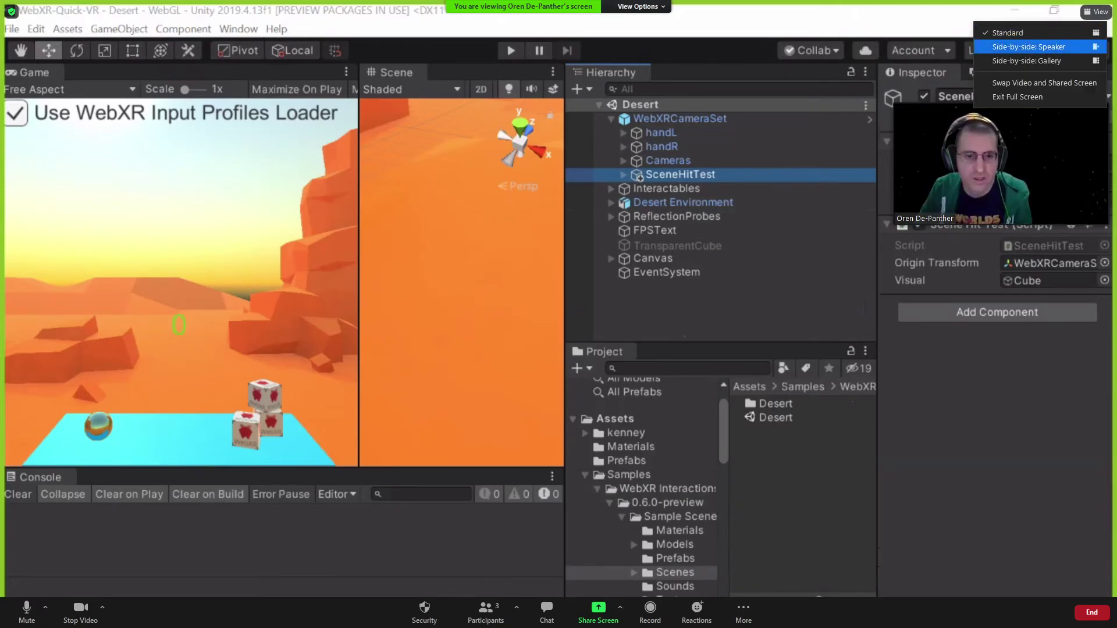
pyautogui.click(1041, 60)
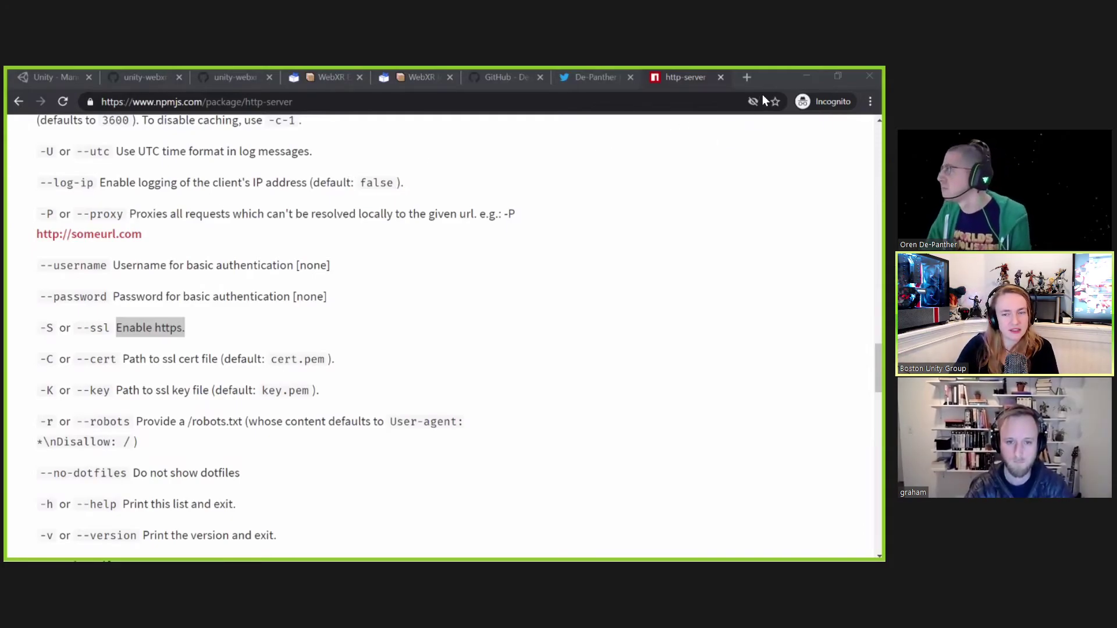
# Load the WebXR for Game Jams slides in a new tab, add an empty tab, and return
pyautogui.click(750, 78)
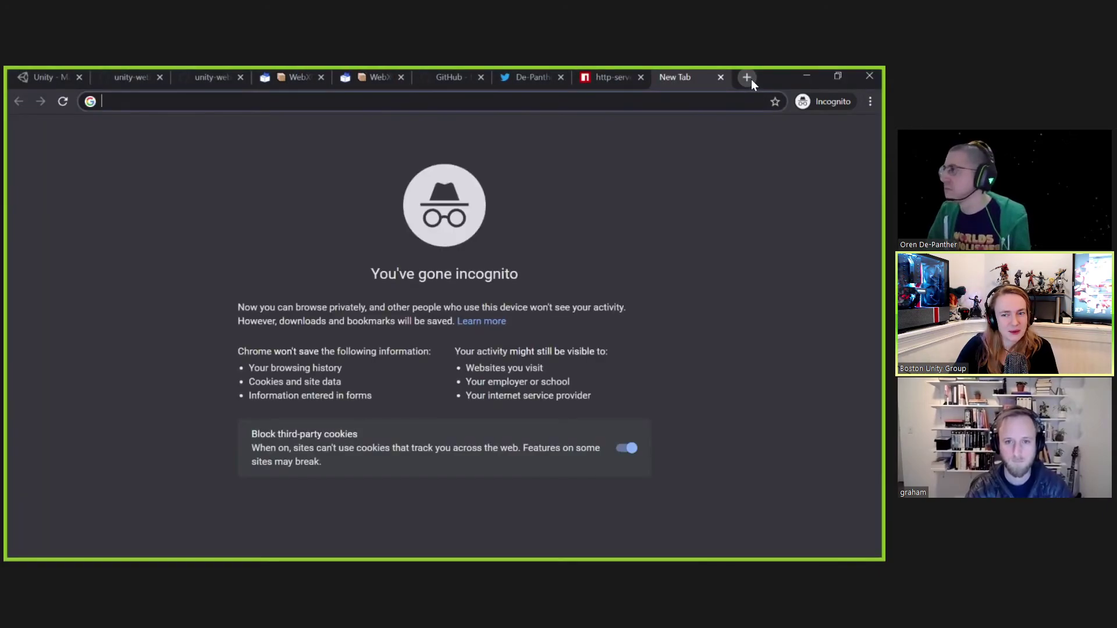
pyautogui.press('Return')
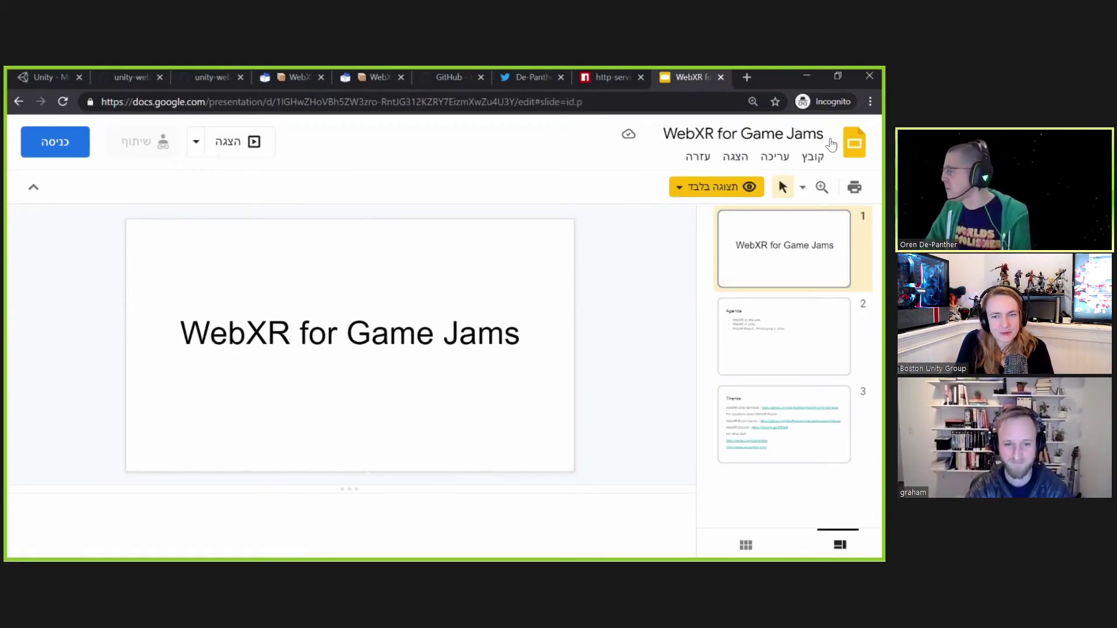
pyautogui.click(751, 77)
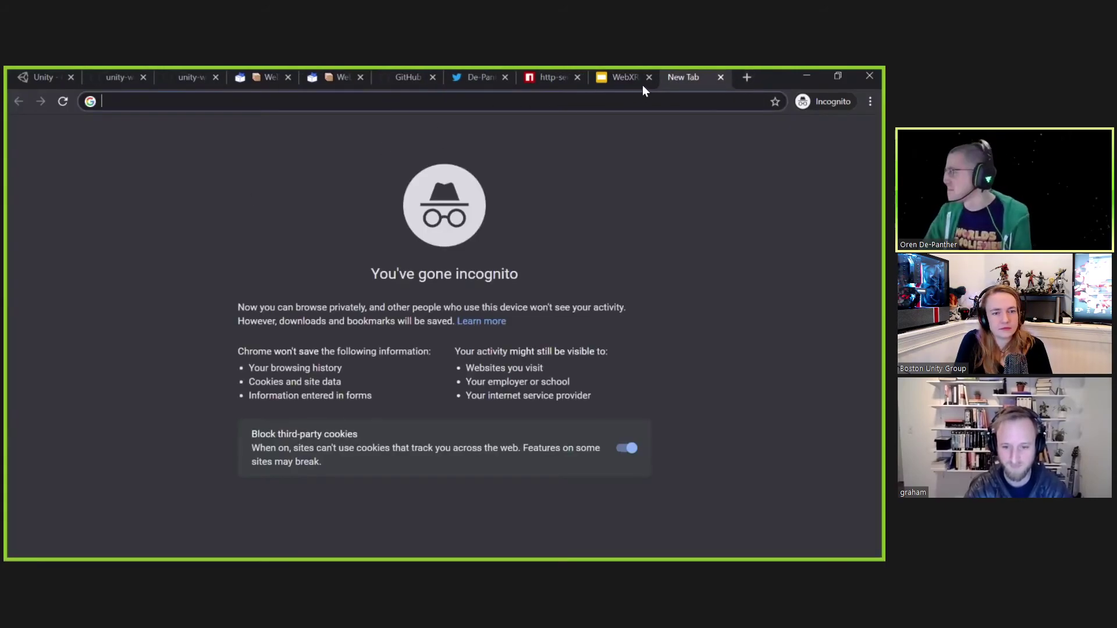
pyautogui.hotkey('ctrl', 'shift', 'Tab')
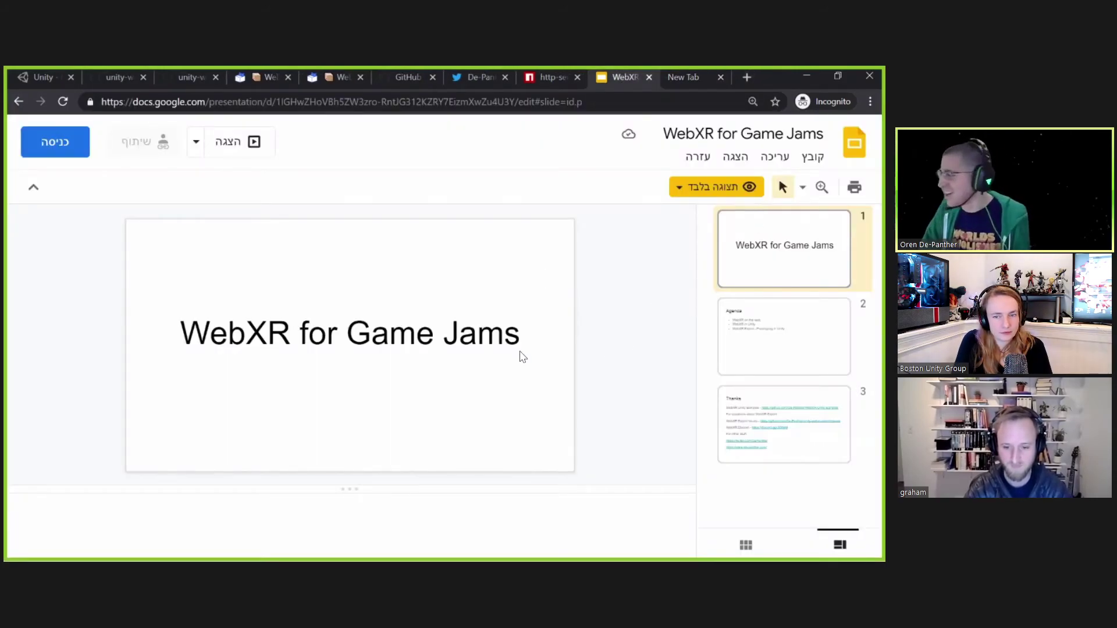